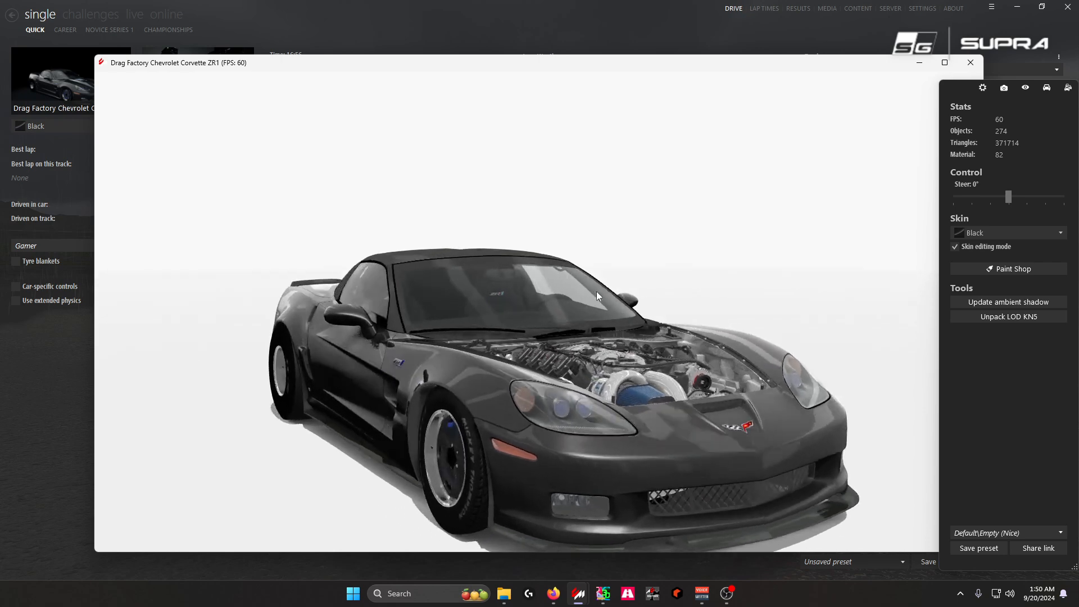
- Examine the Drag Factory Chevrolet Corvette ZR1 from the front, side and rear, and select its rear tyre mesh
{"action": "left_click_drag", "start_coordinate": [597, 292], "coordinate": [503, 302]}
{"action": "left_click_drag", "start_coordinate": [575, 285], "coordinate": [547, 302]}
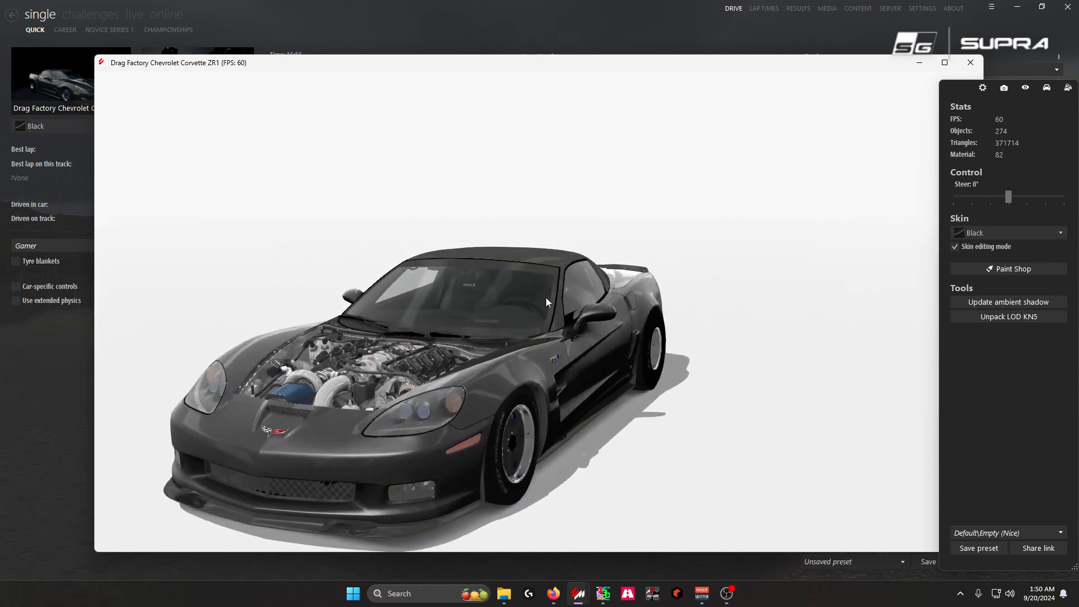
{"action": "scroll", "coordinate": [542, 304], "scroll_direction": "down", "scroll_amount": 1}
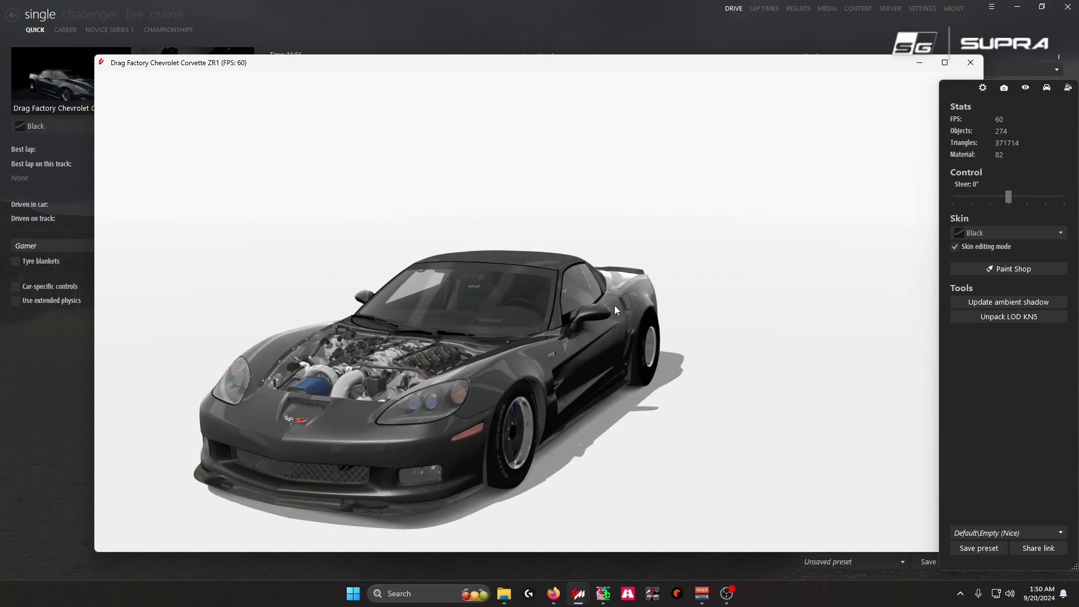
{"action": "mouse_move", "coordinate": [615, 305]}
{"action": "left_mouse_down"}
{"action": "mouse_move", "coordinate": [549, 307]}
{"action": "mouse_move", "coordinate": [687, 312]}
{"action": "mouse_move", "coordinate": [568, 302]}
{"action": "mouse_move", "coordinate": [663, 292]}
{"action": "mouse_move", "coordinate": [629, 288]}
{"action": "mouse_move", "coordinate": [641, 263]}
{"action": "mouse_move", "coordinate": [629, 253]}
{"action": "mouse_move", "coordinate": [586, 271]}
{"action": "mouse_move", "coordinate": [712, 295]}
{"action": "mouse_move", "coordinate": [600, 291]}
{"action": "mouse_move", "coordinate": [612, 301]}
{"action": "left_mouse_up"}
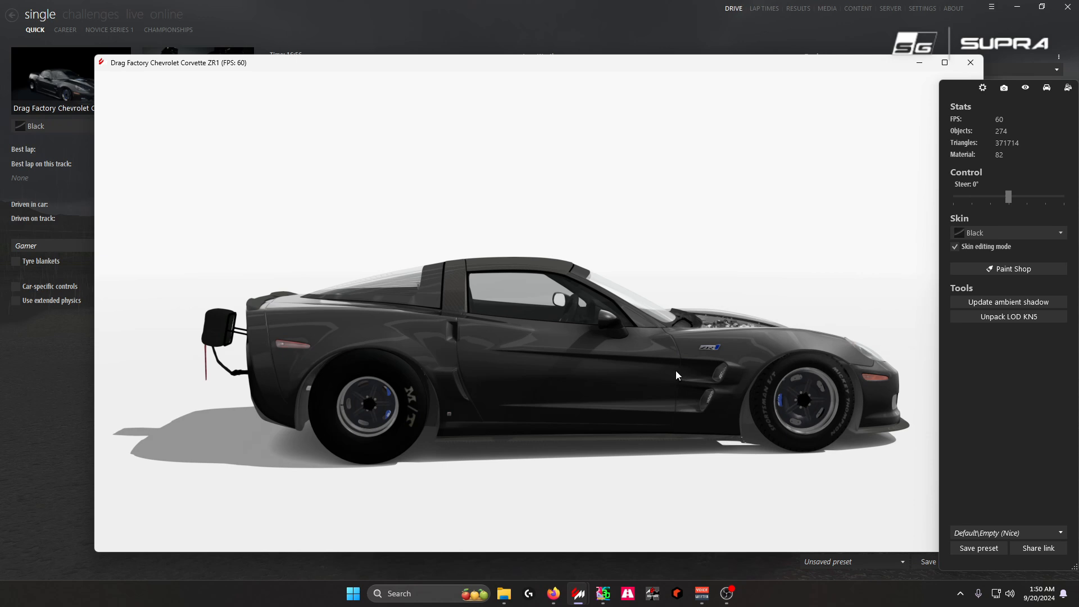
{"action": "left_click_drag", "start_coordinate": [699, 355], "coordinate": [643, 396]}
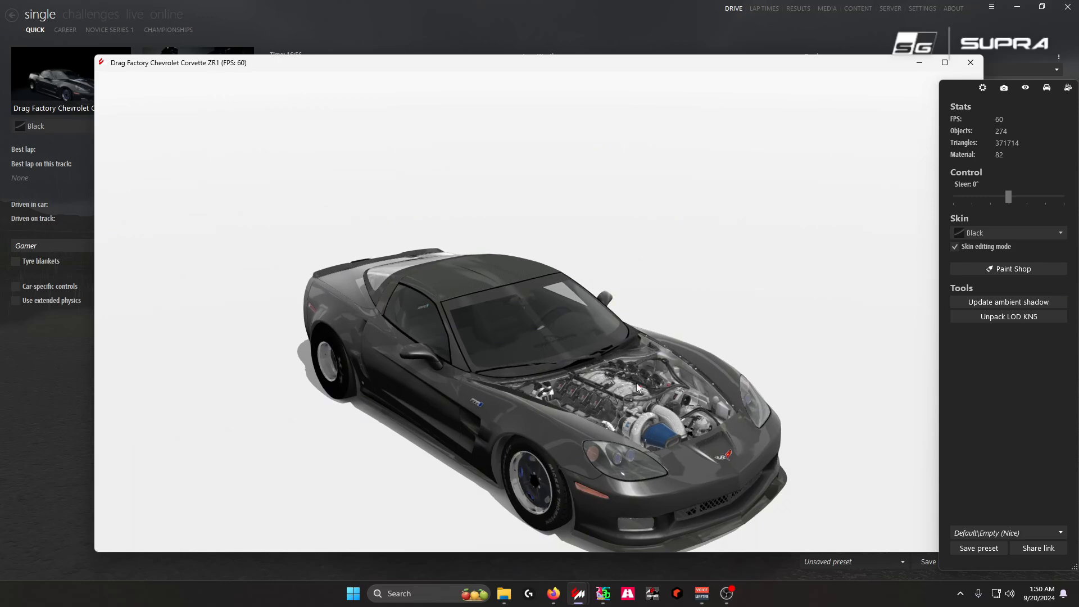
{"action": "left_click_drag", "start_coordinate": [520, 347], "coordinate": [474, 397]}
{"action": "left_click", "coordinate": [459, 407]}
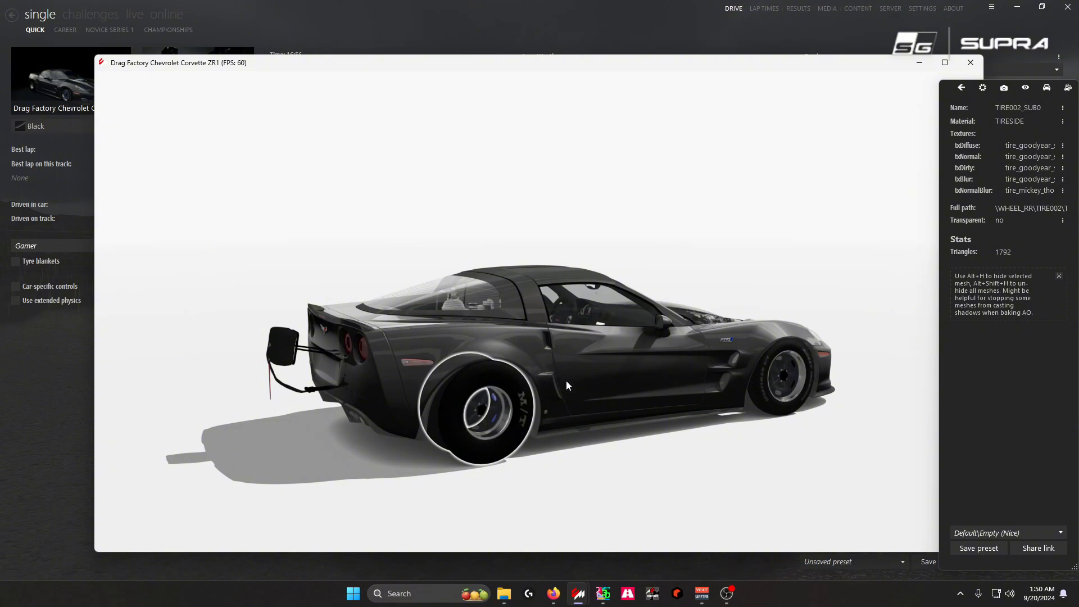
- Switch to 3DSimED3 and examine the side profile and wheels of the drag_factory_corvette_zr1_c6.kn5 model
{"action": "key", "text": "alt+Tab"}
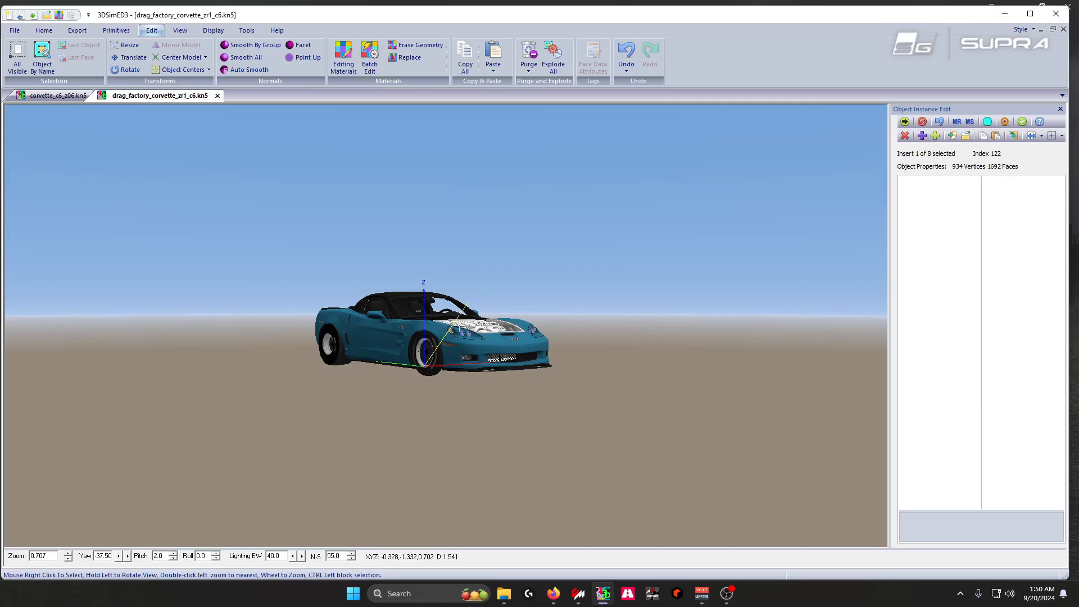
{"action": "left_click_drag", "start_coordinate": [485, 309], "coordinate": [505, 323]}
{"action": "scroll", "coordinate": [494, 332], "scroll_direction": "up", "scroll_amount": 2}
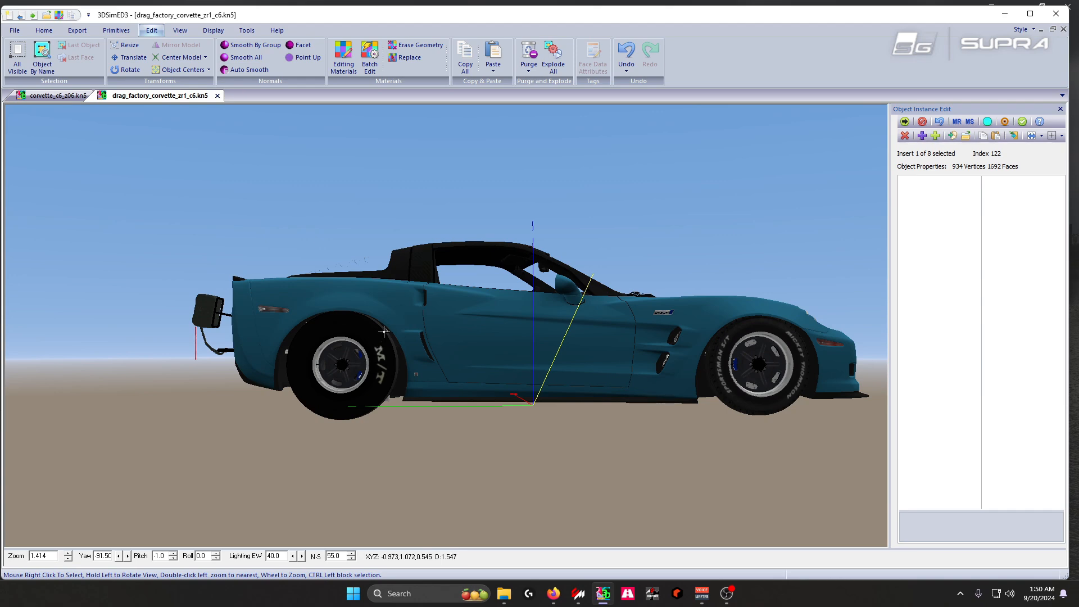
{"action": "left_click_drag", "start_coordinate": [85, 140], "coordinate": [281, 231]}
- Bring up the corvette_c6_z06.kn5 model and examine its rear wheel and tyre from the side
{"action": "left_click", "coordinate": [68, 101]}
{"action": "scroll", "coordinate": [457, 280], "scroll_direction": "down", "scroll_amount": 3}
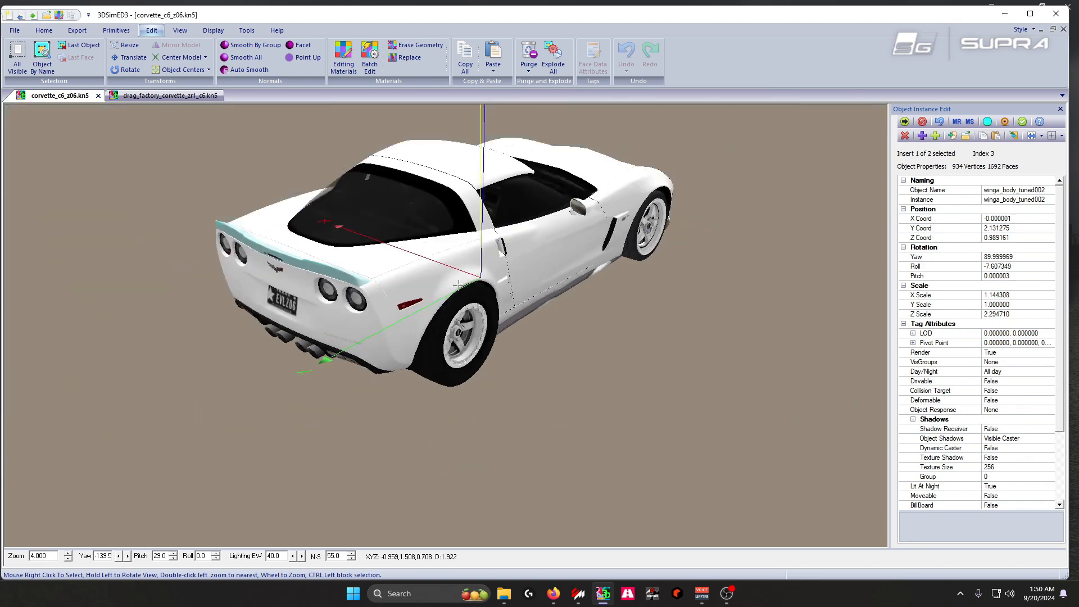
{"action": "left_click_drag", "start_coordinate": [502, 282], "coordinate": [485, 272]}
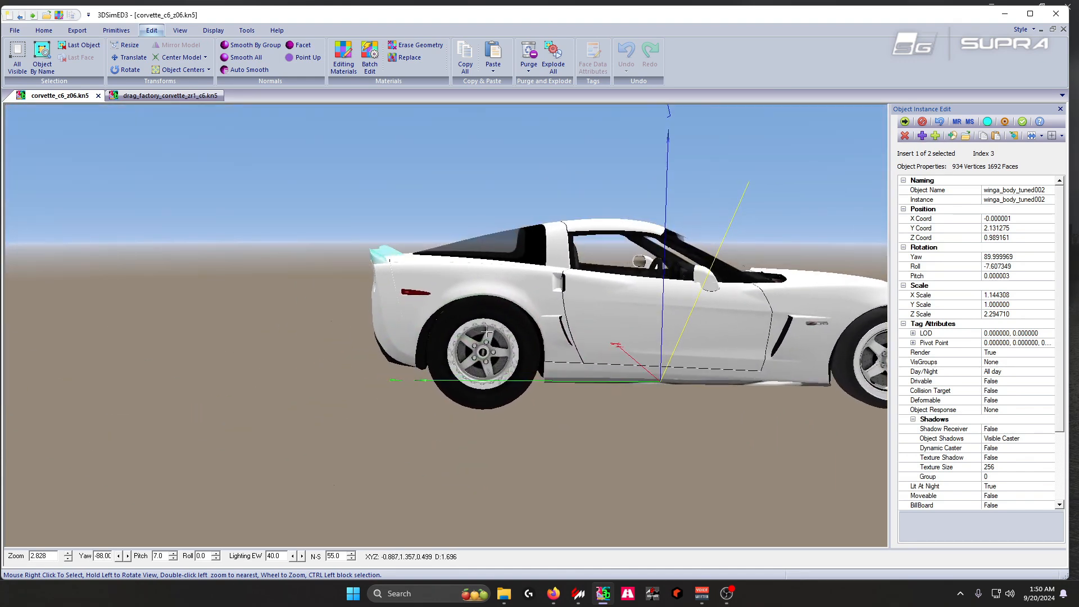
{"action": "scroll", "coordinate": [486, 332], "scroll_direction": "up", "scroll_amount": 3}
{"action": "left_click_drag", "start_coordinate": [545, 398], "coordinate": [537, 394]}
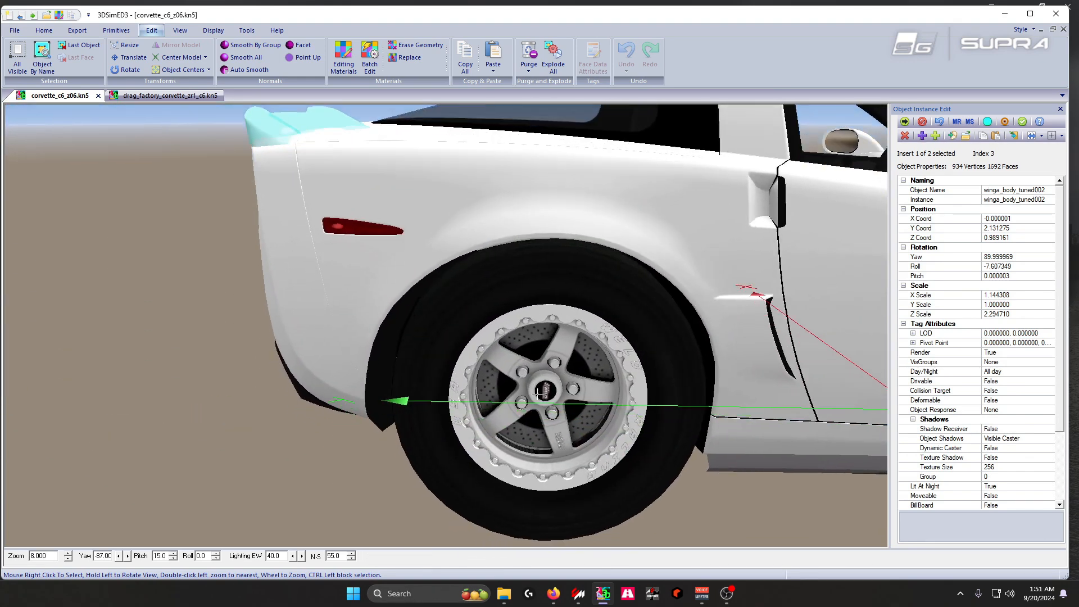
{"action": "double_click", "coordinate": [539, 393]}
{"action": "scroll", "coordinate": [477, 337], "scroll_direction": "up", "scroll_amount": 3}
{"action": "scroll", "coordinate": [478, 337], "scroll_direction": "down", "scroll_amount": 6}
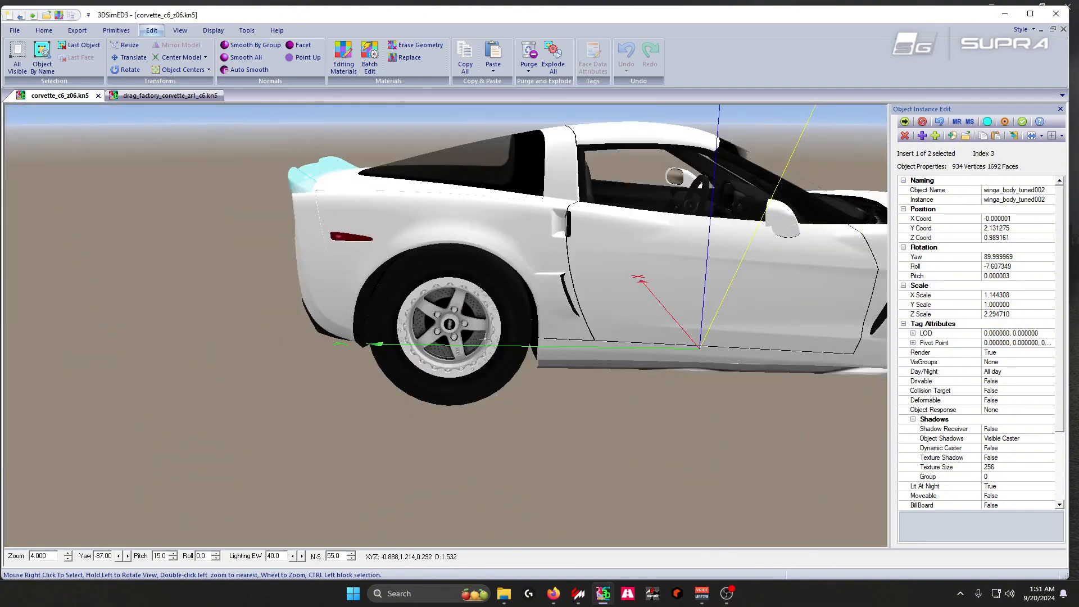
{"action": "scroll", "coordinate": [478, 337], "scroll_direction": "up", "scroll_amount": 4}
{"action": "scroll", "coordinate": [478, 337], "scroll_direction": "down", "scroll_amount": 5}
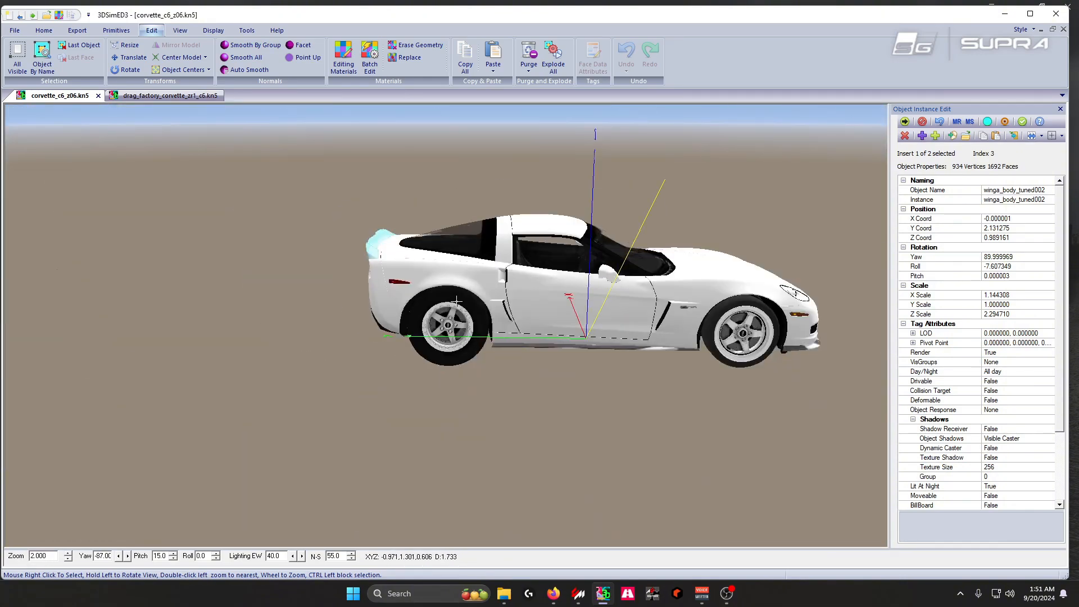
- Examine the front wheel of the white Z06 up close and the car from several angles
{"action": "left_click_drag", "start_coordinate": [478, 337], "coordinate": [420, 329]}
{"action": "scroll", "coordinate": [420, 329], "scroll_direction": "up", "scroll_amount": 4}
{"action": "left_click_drag", "start_coordinate": [314, 287], "coordinate": [353, 241]}
{"action": "scroll", "coordinate": [351, 241], "scroll_direction": "down", "scroll_amount": 4}
{"action": "double_click", "coordinate": [316, 243]}
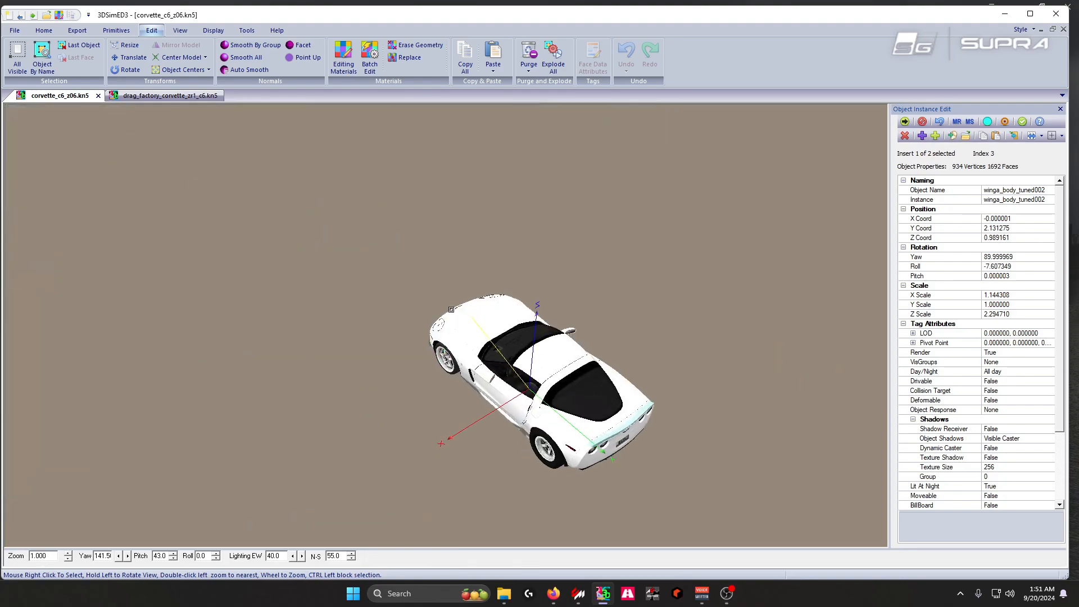
{"action": "scroll", "coordinate": [452, 311], "scroll_direction": "up", "scroll_amount": 3}
{"action": "left_click_drag", "start_coordinate": [452, 311], "coordinate": [506, 341]}
{"action": "scroll", "coordinate": [507, 342], "scroll_direction": "up", "scroll_amount": 1}
{"action": "scroll", "coordinate": [488, 340], "scroll_direction": "down", "scroll_amount": 4}
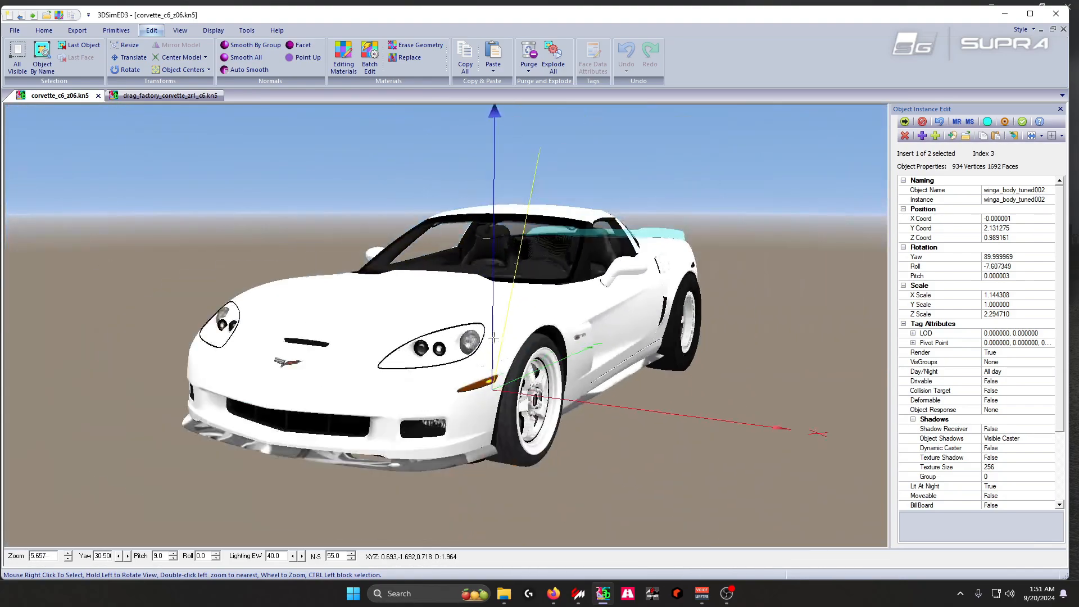
{"action": "scroll", "coordinate": [486, 341], "scroll_direction": "up", "scroll_amount": 6}
{"action": "scroll", "coordinate": [485, 343], "scroll_direction": "down", "scroll_amount": 1}
{"action": "scroll", "coordinate": [565, 389], "scroll_direction": "down", "scroll_amount": 7}
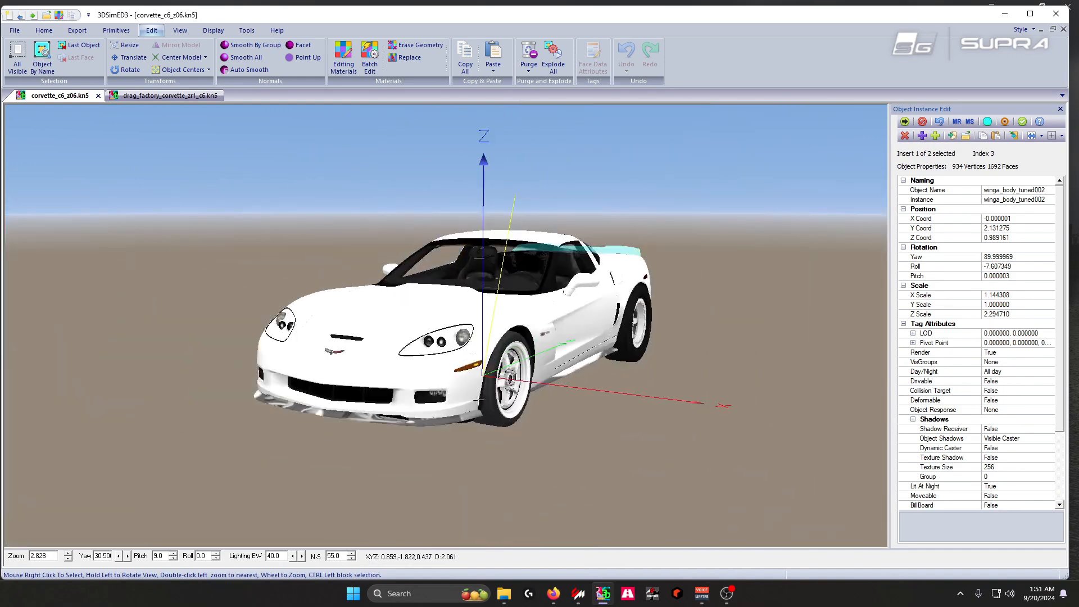
{"action": "mouse_move", "coordinate": [517, 378]}
{"action": "left_mouse_down"}
{"action": "mouse_move", "coordinate": [539, 380]}
{"action": "mouse_move", "coordinate": [523, 383]}
{"action": "left_mouse_up"}
{"action": "scroll", "coordinate": [524, 384], "scroll_direction": "down", "scroll_amount": 1}
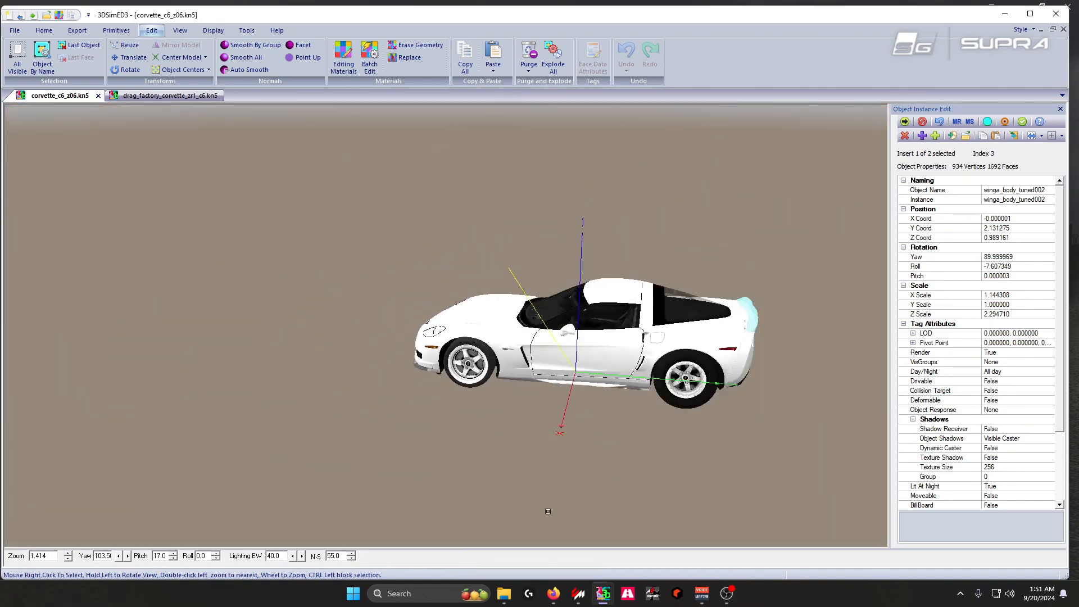
- Open a new File Explorer window and go to the wheels folder under C:\assetto mods\parts
{"action": "mouse_move", "coordinate": [504, 594]}
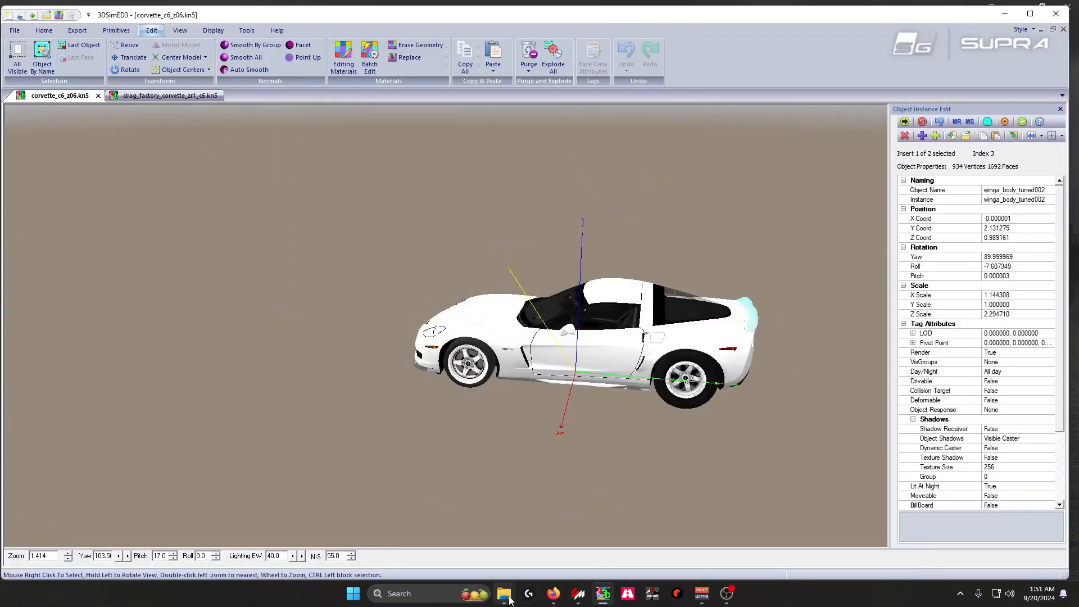
{"action": "right_click", "coordinate": [504, 594]}
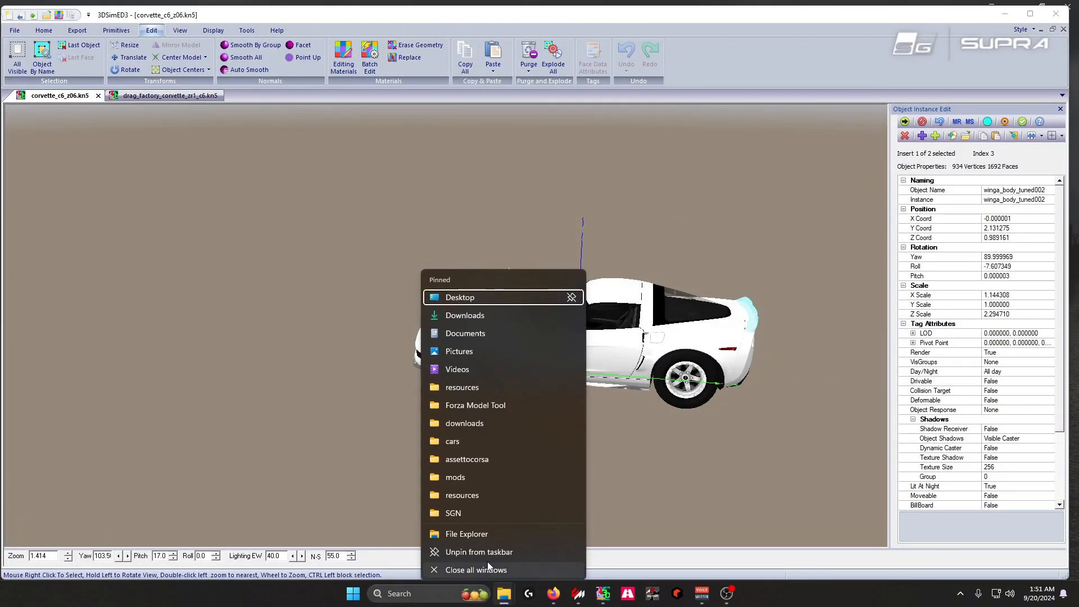
{"action": "left_click", "coordinate": [469, 534]}
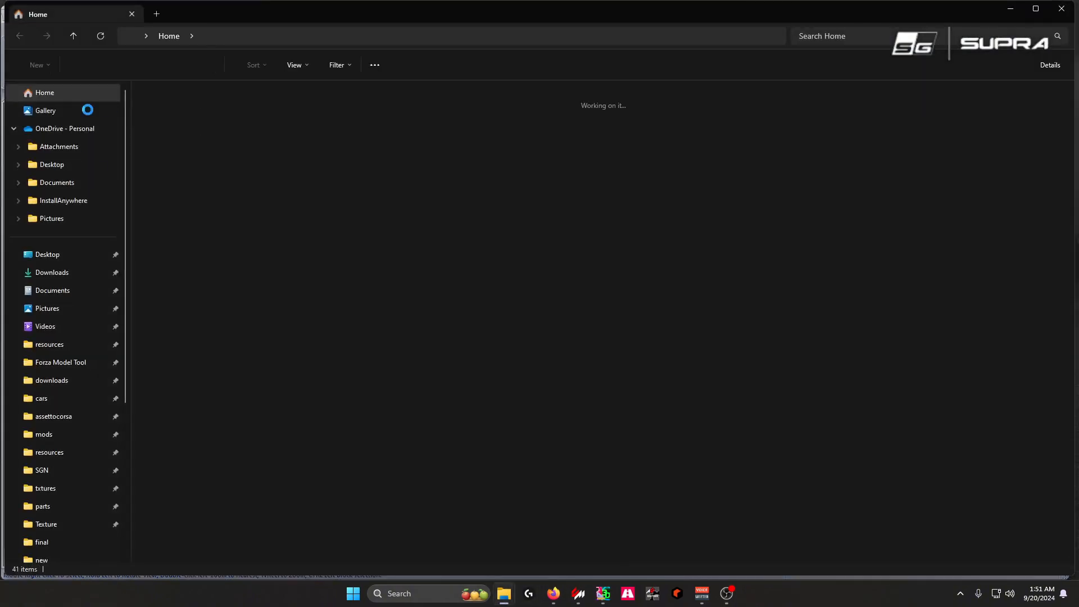
{"action": "scroll", "coordinate": [56, 337], "scroll_direction": "down", "scroll_amount": 4}
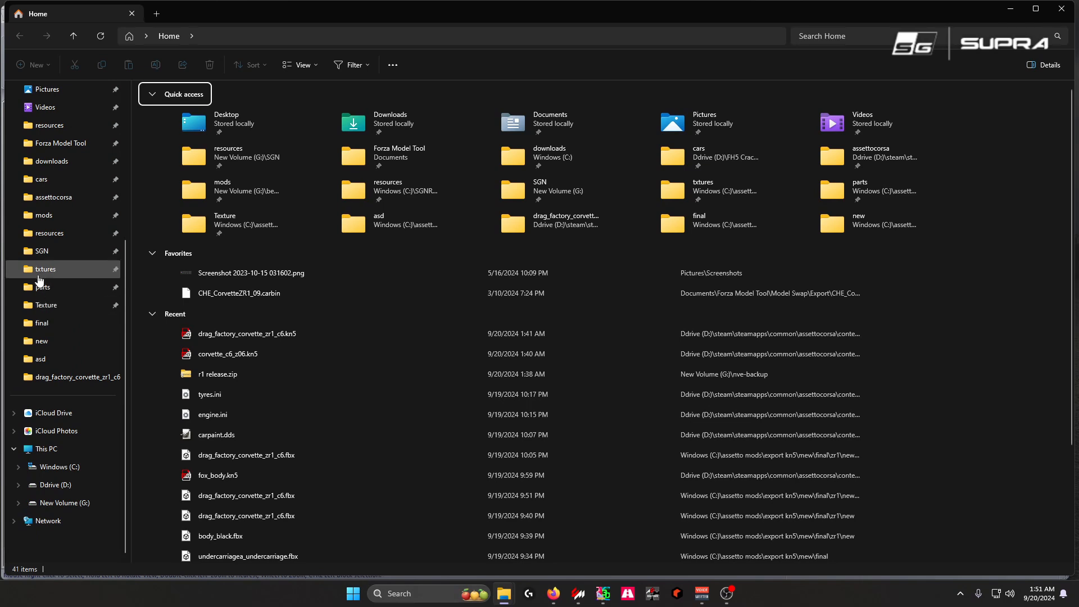
{"action": "left_click", "coordinate": [41, 286]}
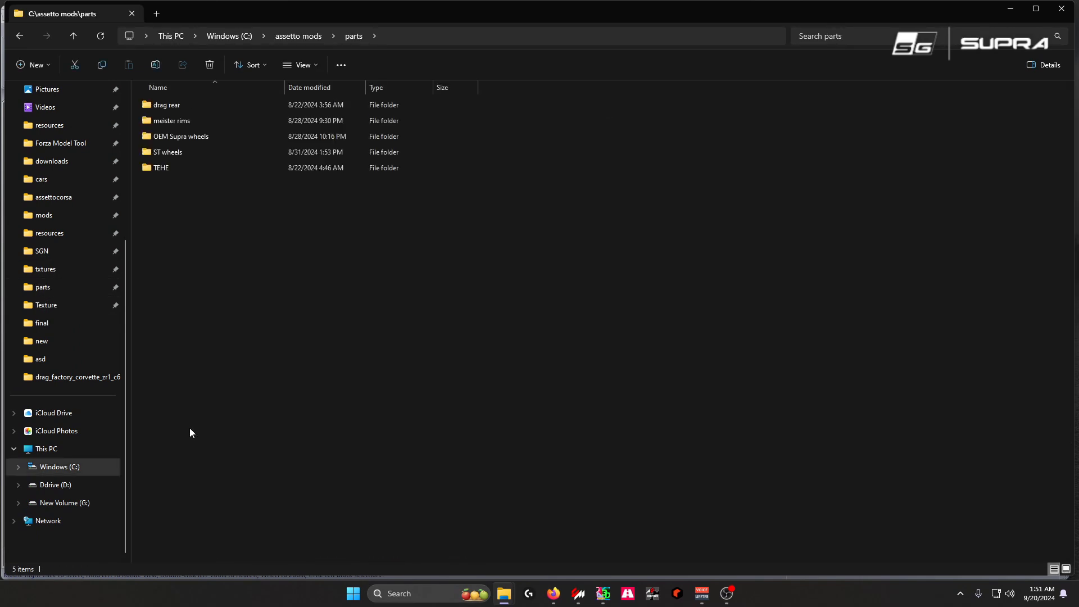
- Create a new folder named welds inside the wheels folder
{"action": "right_click", "coordinate": [172, 233]}
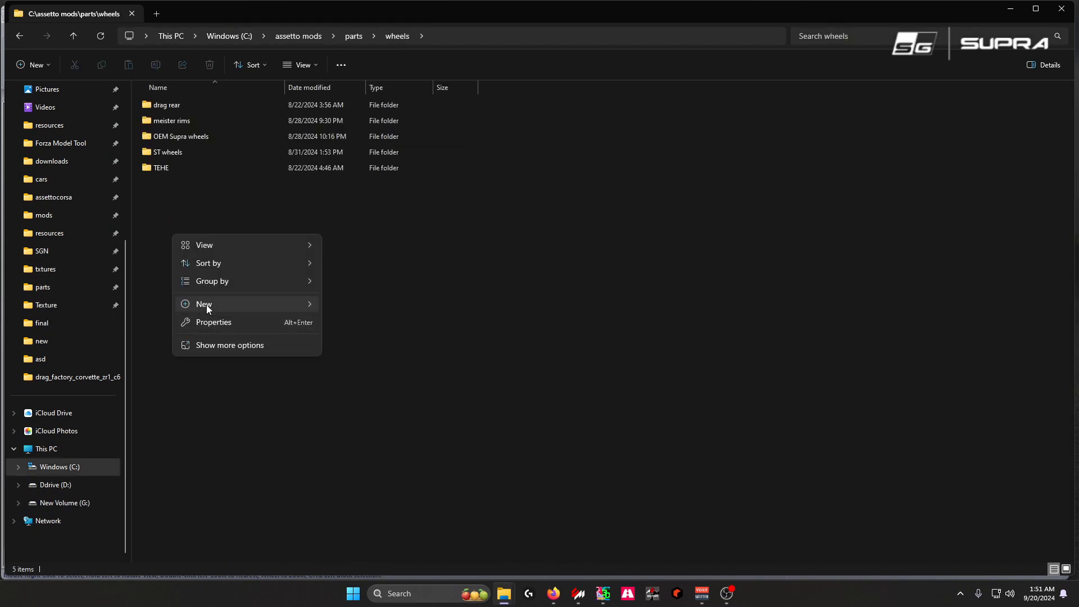
{"action": "mouse_move", "coordinate": [207, 304]}
{"action": "left_click", "coordinate": [389, 306]}
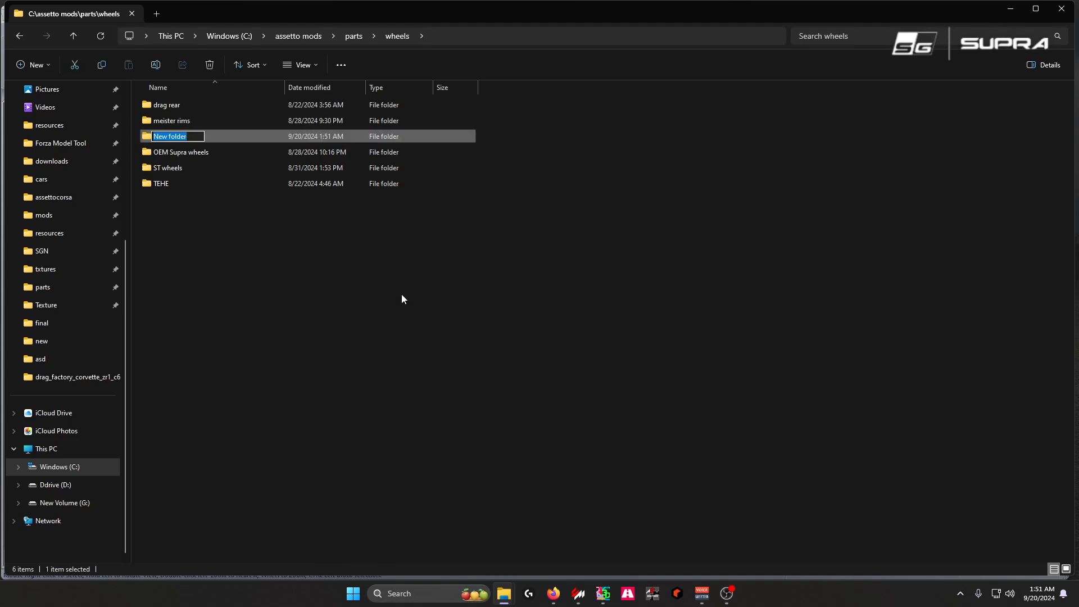
{"action": "type", "text": "welds"}
{"action": "key", "text": "Return"}
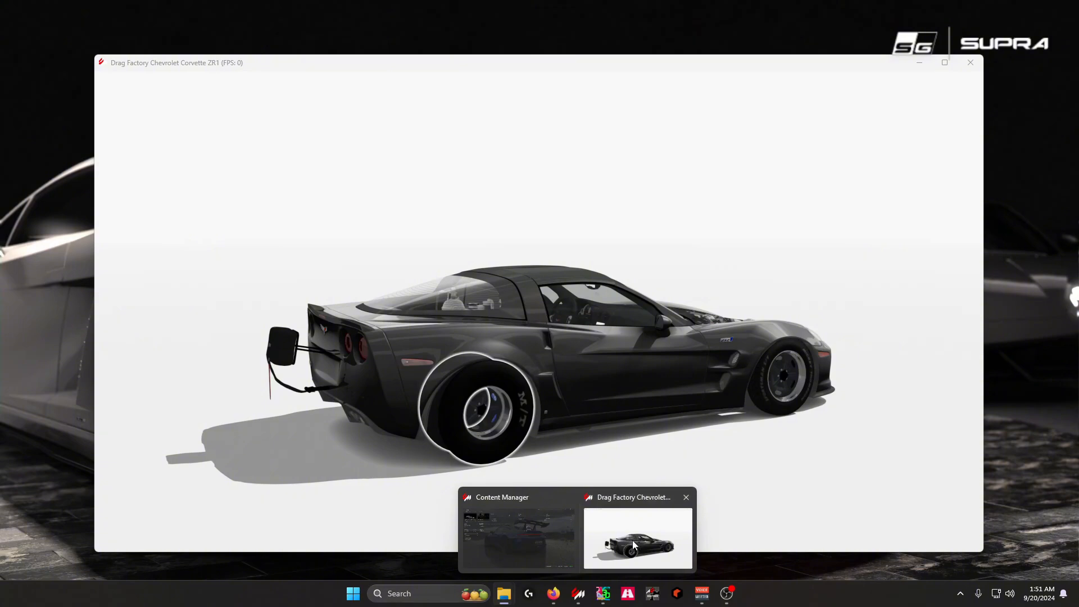
- Close the Corvette ZR1 preview window and Content Manager
{"action": "left_click", "coordinate": [630, 543]}
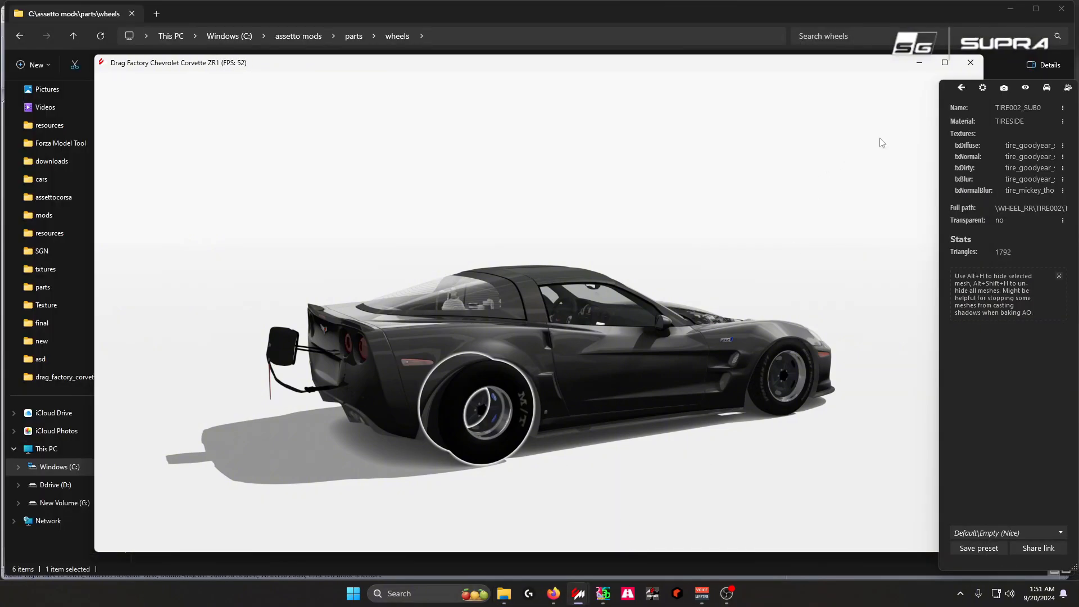
{"action": "left_click", "coordinate": [971, 62]}
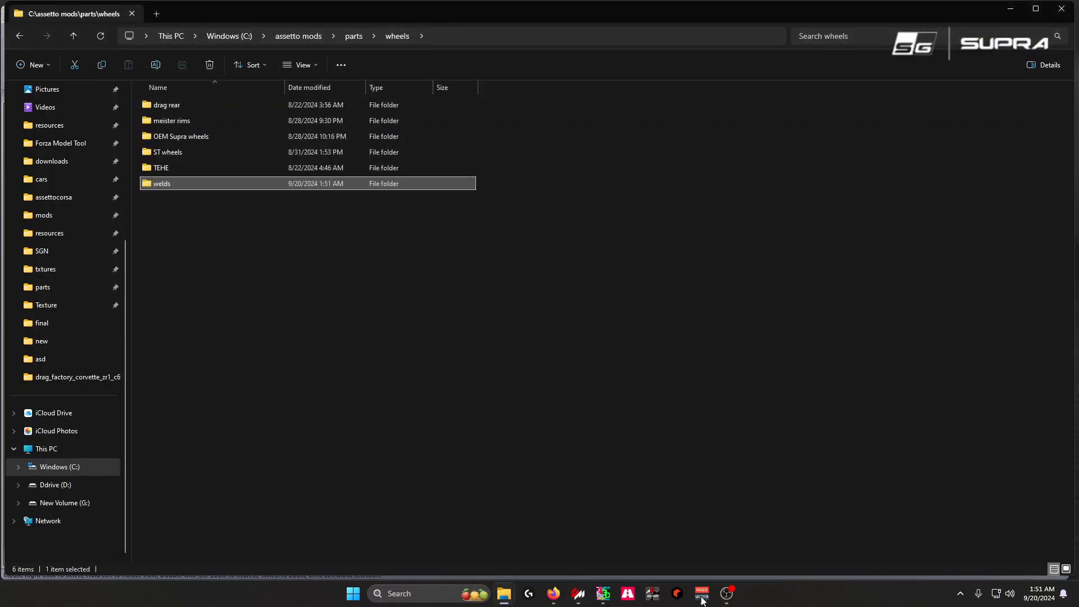
{"action": "right_click", "coordinate": [578, 594]}
{"action": "left_click", "coordinate": [543, 566]}
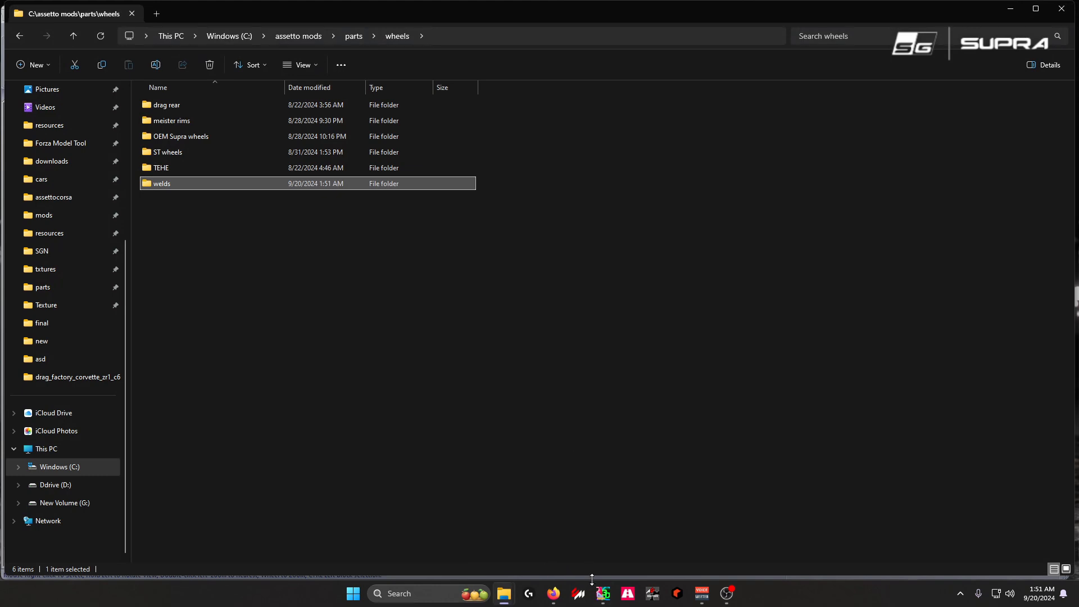
- Switch to 3DSimED3, select the Z06's WHEEL_LF object for editing and open it as a separate model
{"action": "mouse_move", "coordinate": [594, 585]}
{"action": "left_click", "coordinate": [604, 594]}
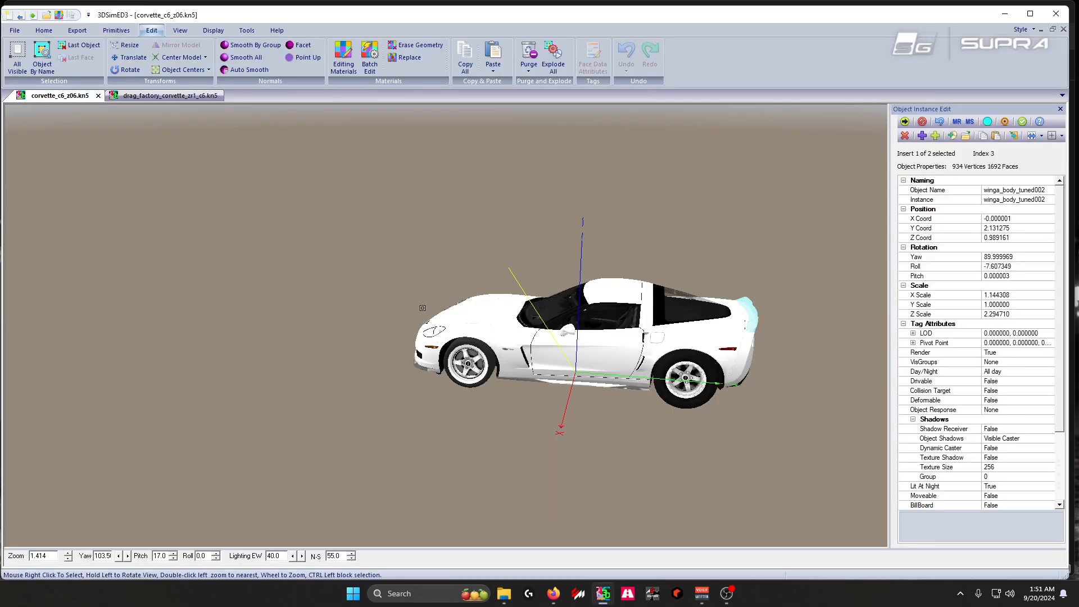
{"action": "left_click_drag", "start_coordinate": [703, 298], "coordinate": [570, 414]}
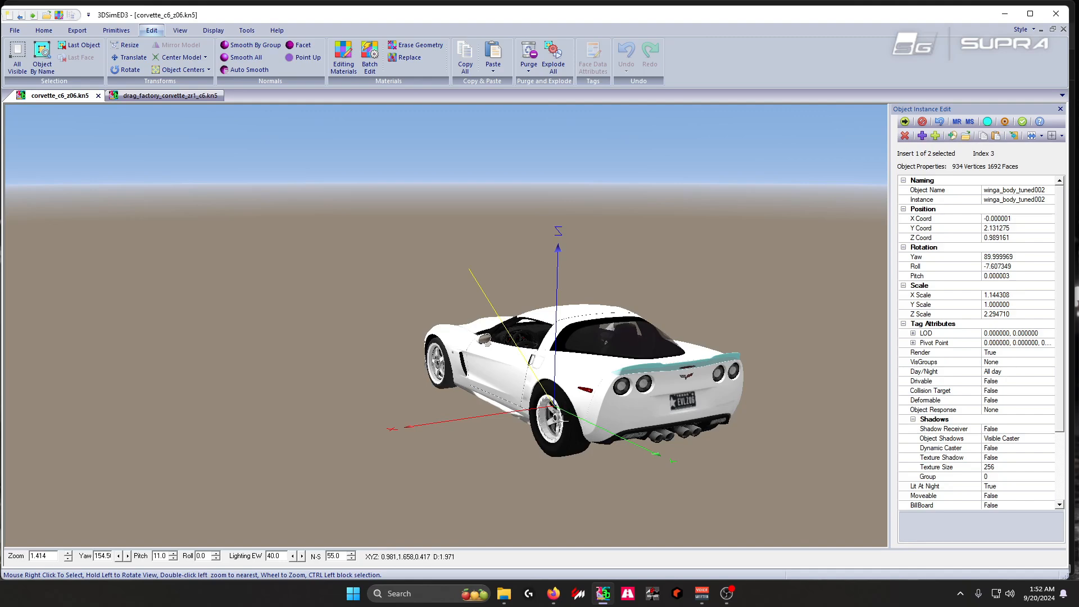
{"action": "right_click", "coordinate": [477, 342]}
{"action": "mouse_move", "coordinate": [523, 386]}
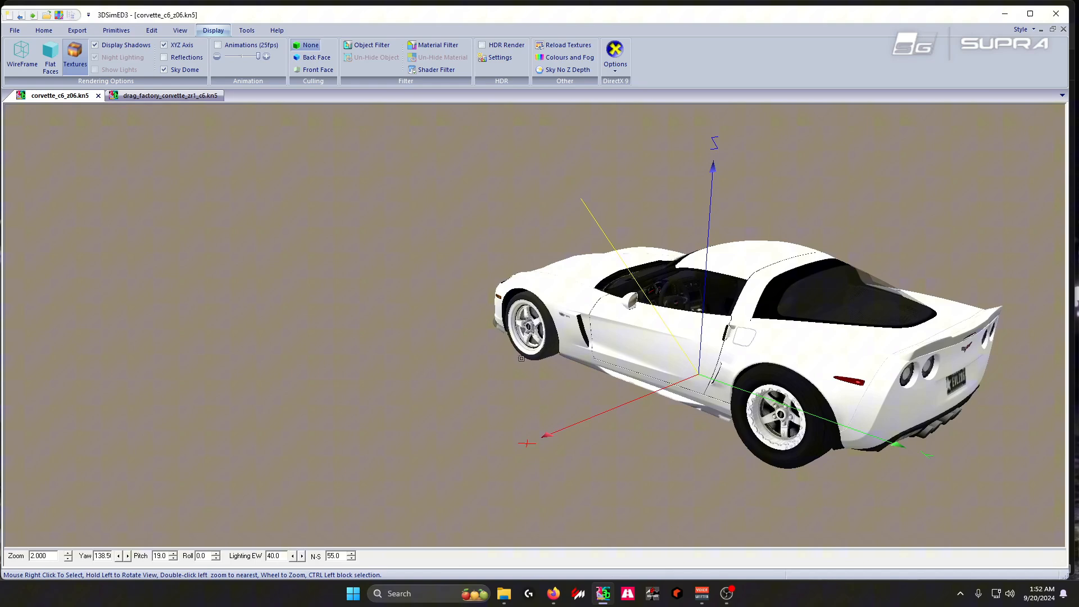
{"action": "scroll", "coordinate": [522, 358], "scroll_direction": "up", "scroll_amount": 1}
{"action": "right_click", "coordinate": [526, 345]}
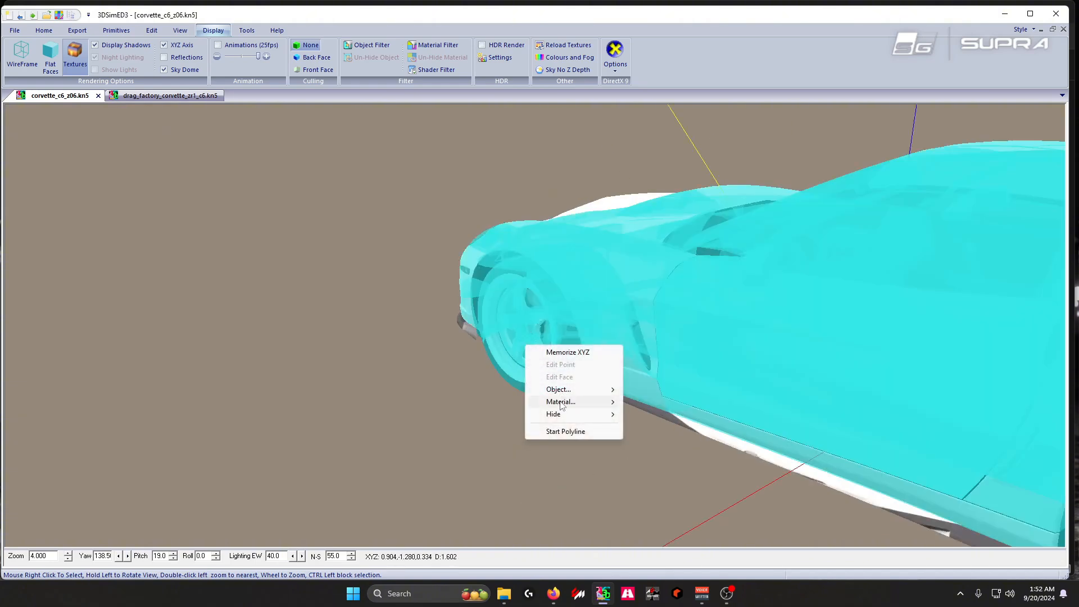
{"action": "mouse_move", "coordinate": [559, 389]}
{"action": "left_click", "coordinate": [654, 391]}
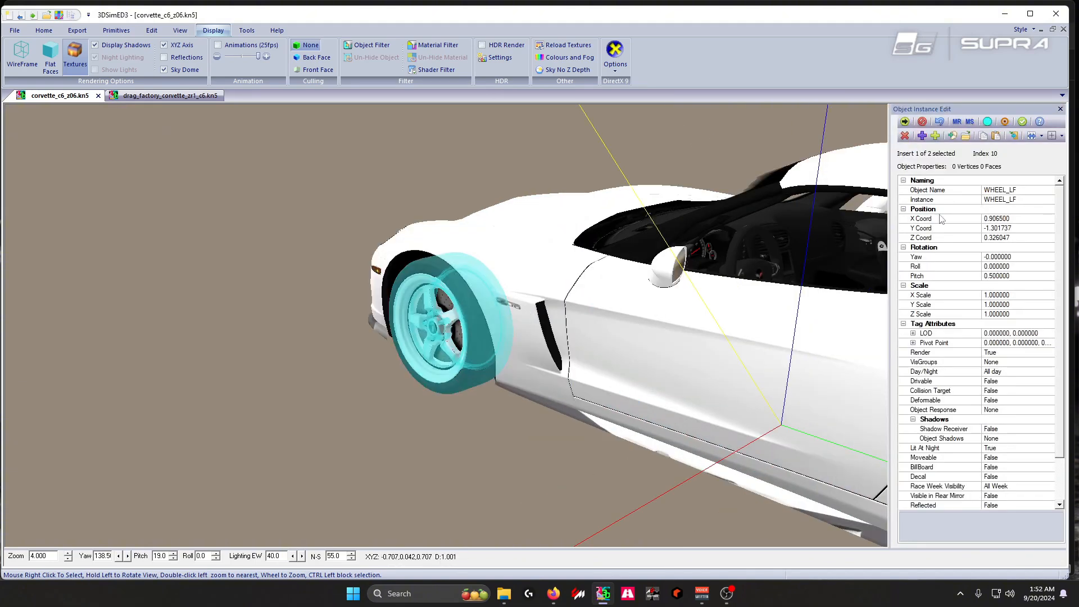
{"action": "left_click", "coordinate": [952, 136]}
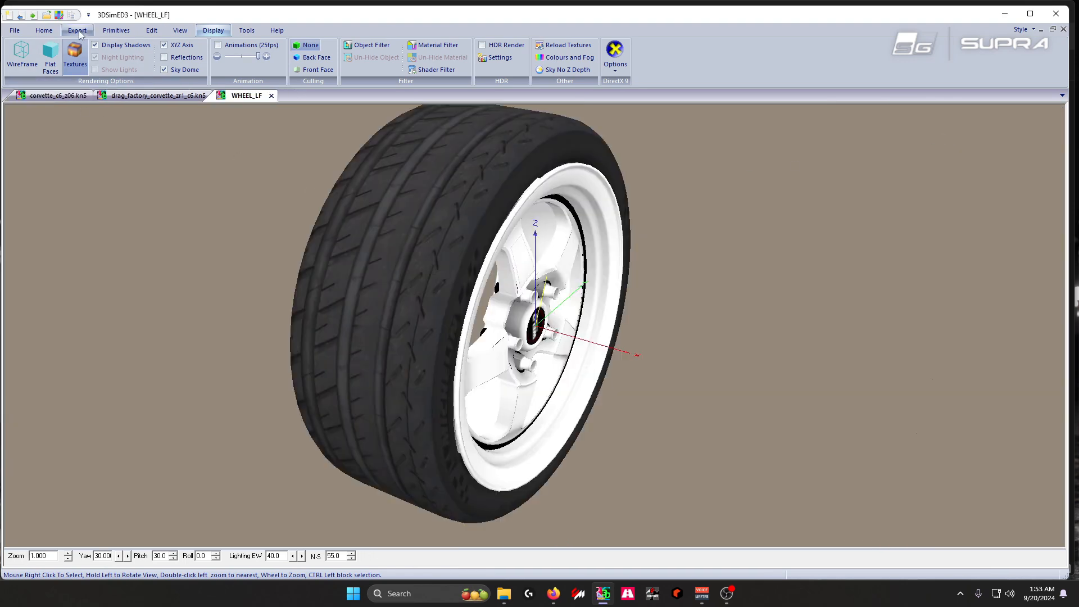
- Export the WHEEL_LF model through the plugin as wheel_lf.fbx into the welds folder inside parts\wheels, accepting the export options
{"action": "left_click", "coordinate": [78, 31]}
{"action": "left_click", "coordinate": [17, 62]}
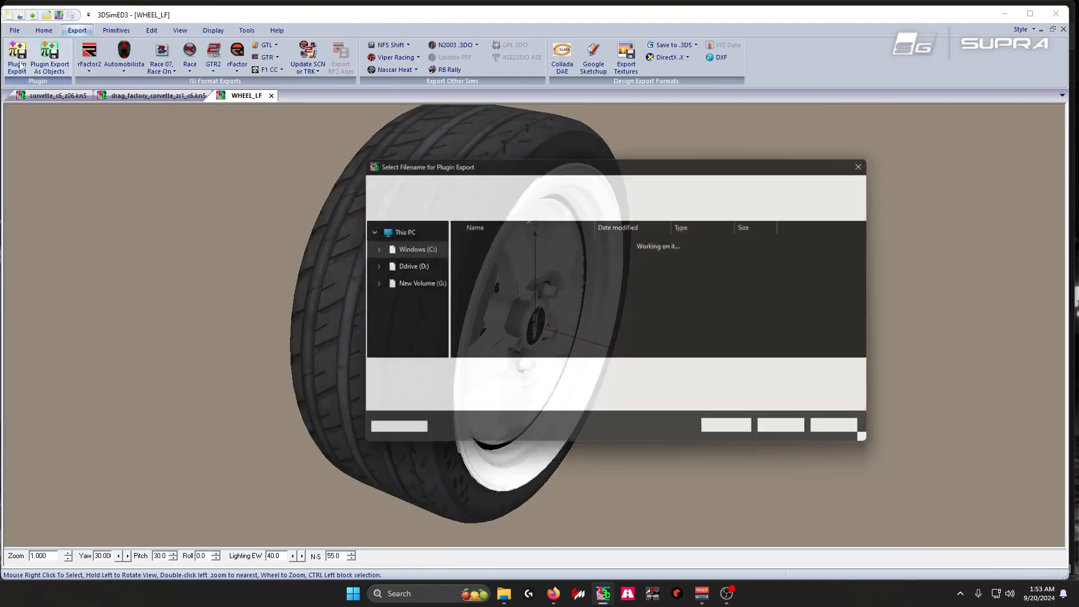
{"action": "scroll", "coordinate": [388, 247], "scroll_direction": "up", "scroll_amount": 2}
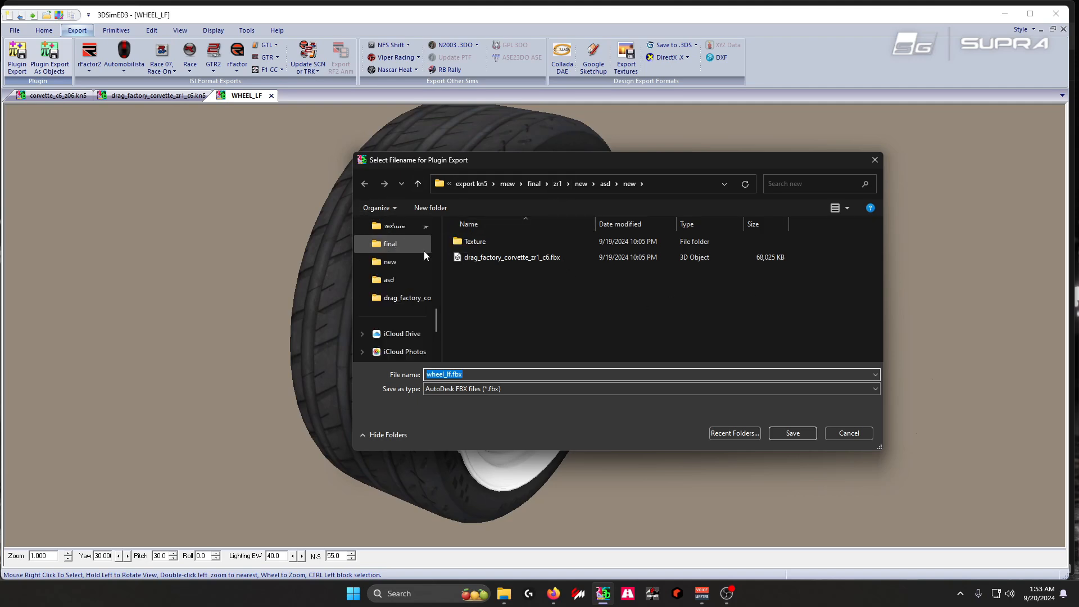
{"action": "left_click", "coordinate": [391, 262]}
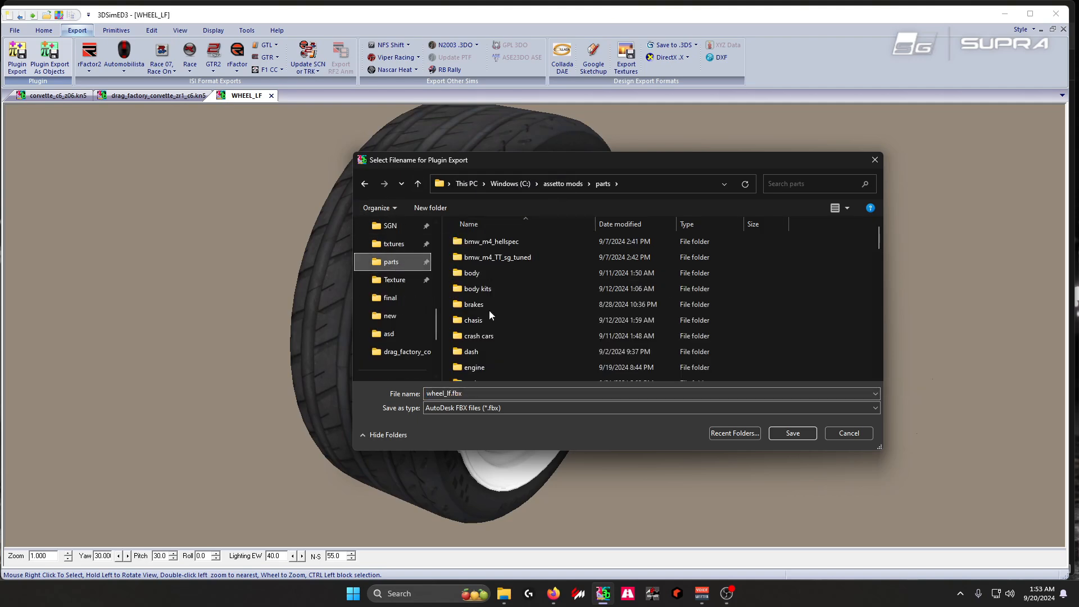
{"action": "scroll", "coordinate": [485, 354], "scroll_direction": "down", "scroll_amount": 4}
{"action": "scroll", "coordinate": [482, 355], "scroll_direction": "down", "scroll_amount": 5}
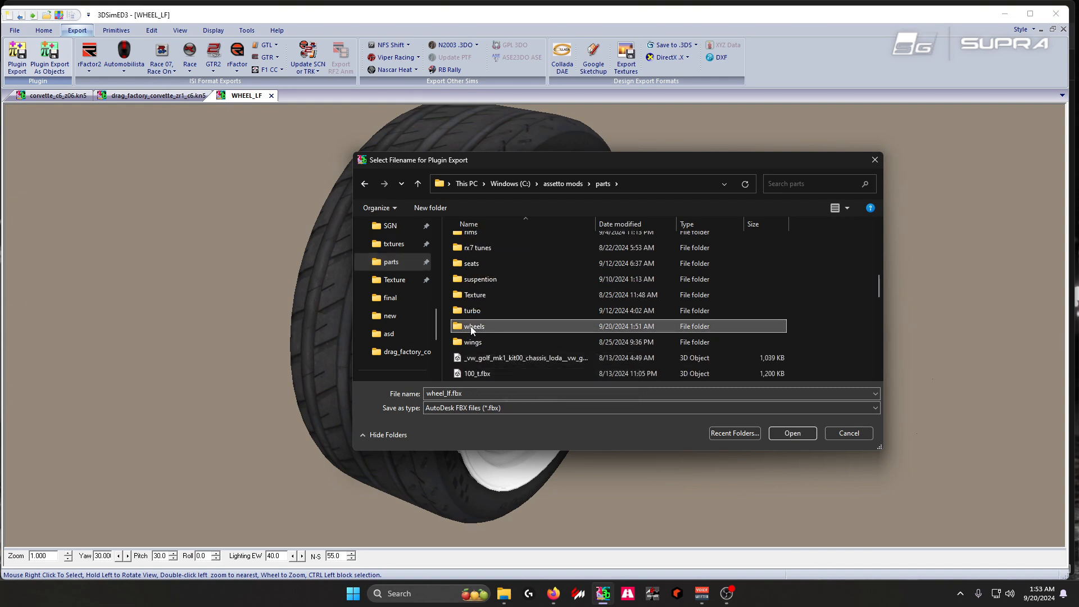
{"action": "double_click", "coordinate": [470, 326]}
{"action": "double_click", "coordinate": [471, 321]}
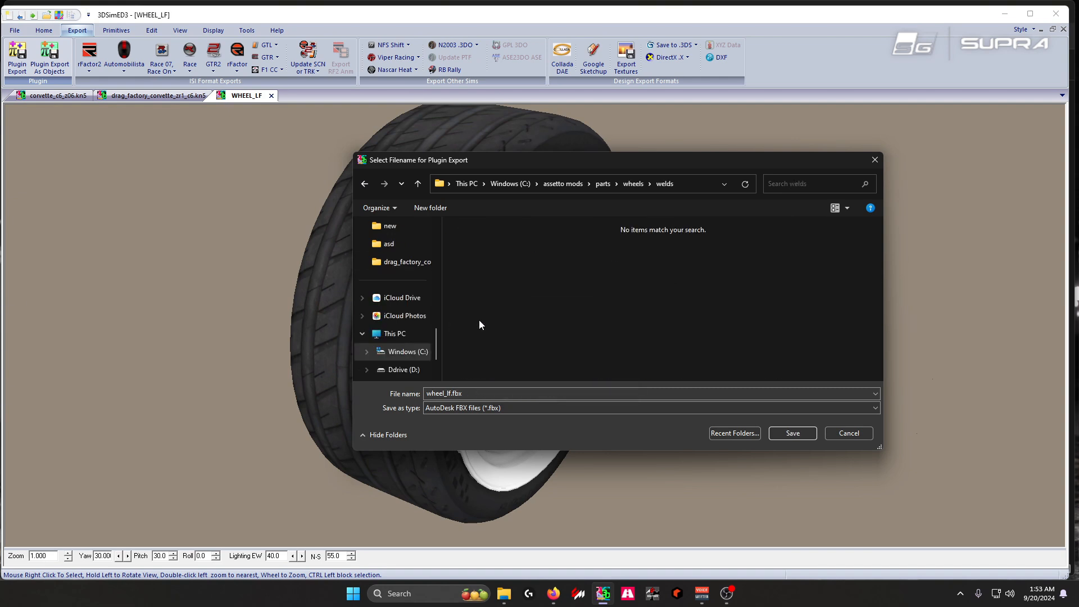
{"action": "left_click", "coordinate": [793, 434]}
{"action": "left_click", "coordinate": [557, 414]}
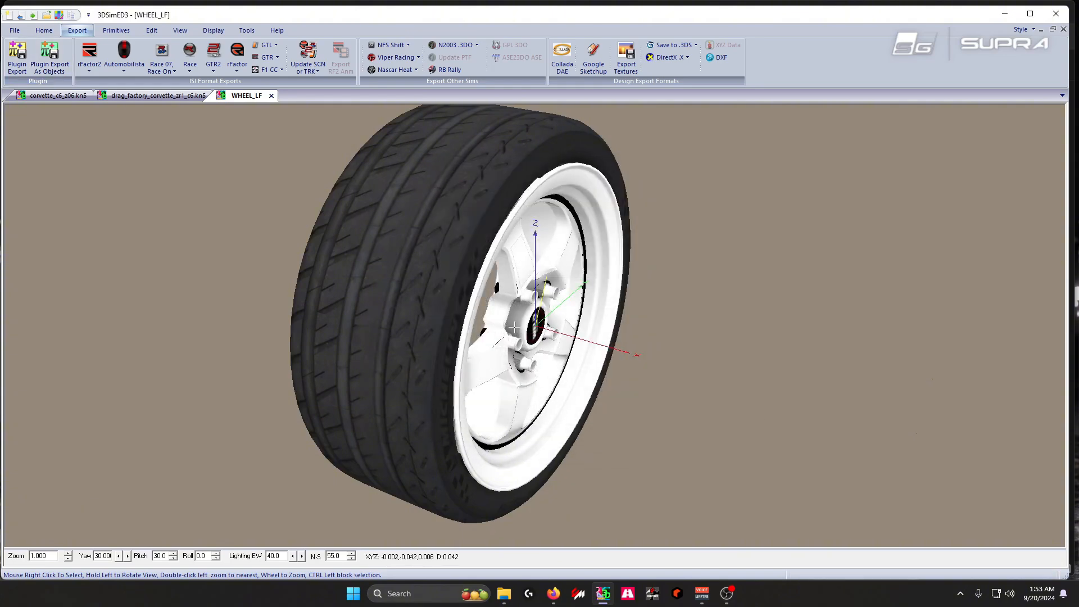
- Replace the drag ZR1's WHEEL_LF object by importing wheel_lf.fbx from the welds folder, accepting the FBX import options
{"action": "left_click", "coordinate": [142, 96]}
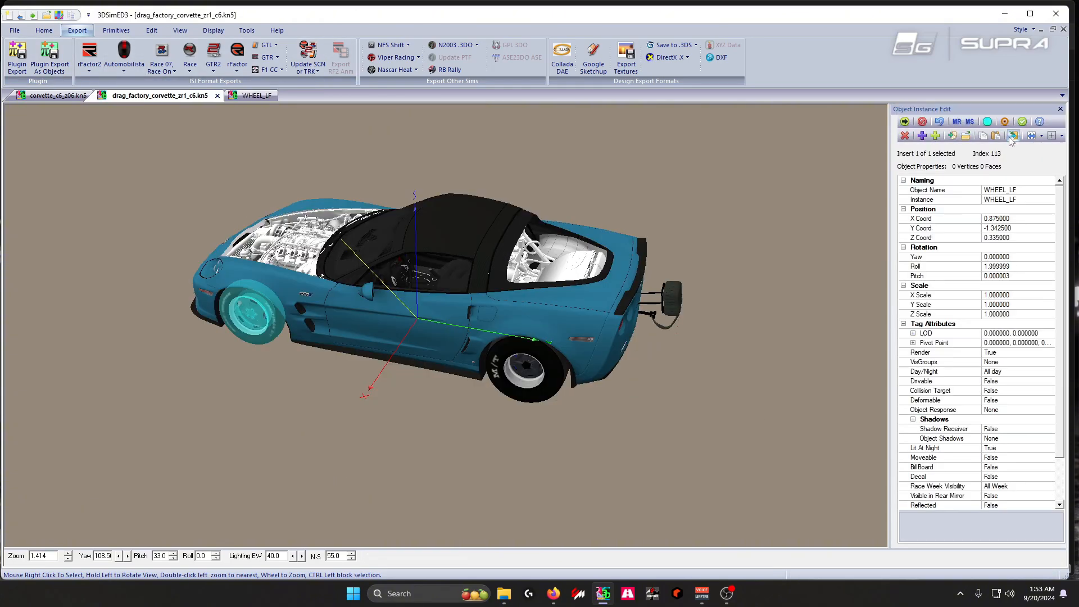
{"action": "left_click", "coordinate": [1012, 136]}
{"action": "double_click", "coordinate": [478, 316]}
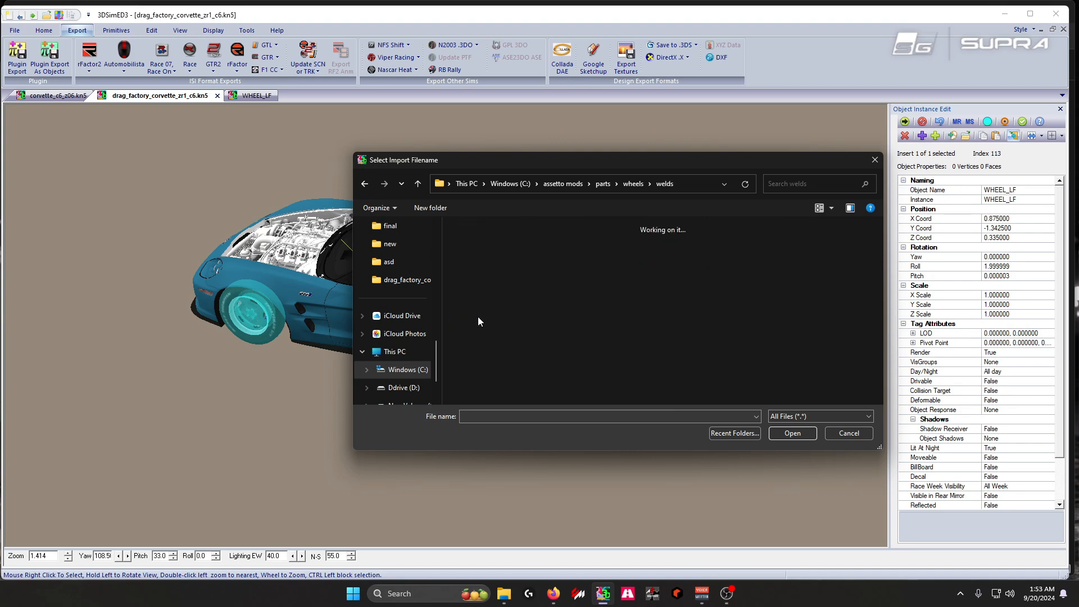
{"action": "double_click", "coordinate": [644, 266]}
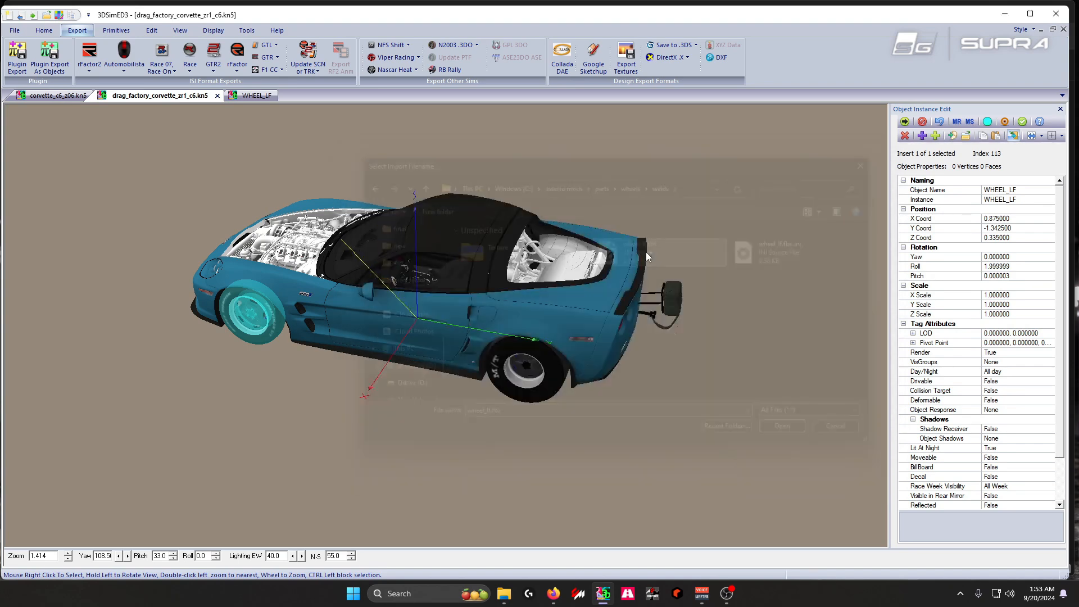
{"action": "left_click", "coordinate": [541, 321]}
{"action": "left_click", "coordinate": [578, 329]}
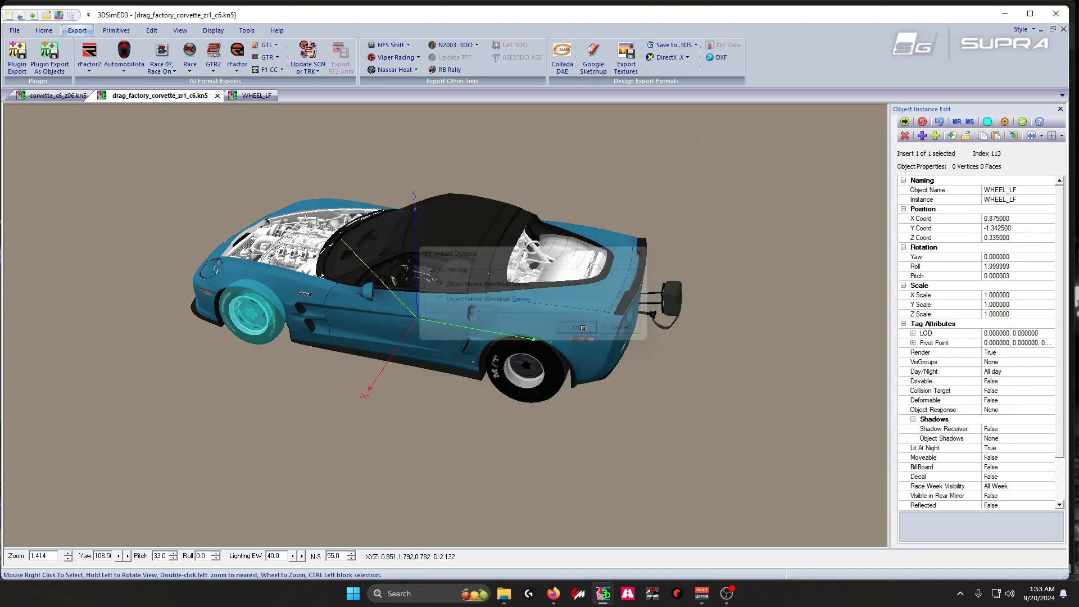
- Adjust the X Coord of the ZR1's WHEEL_LF object to check the wheel's offset in the fender, and close the object editor
{"action": "scroll", "coordinate": [131, 293], "scroll_direction": "up", "scroll_amount": 2}
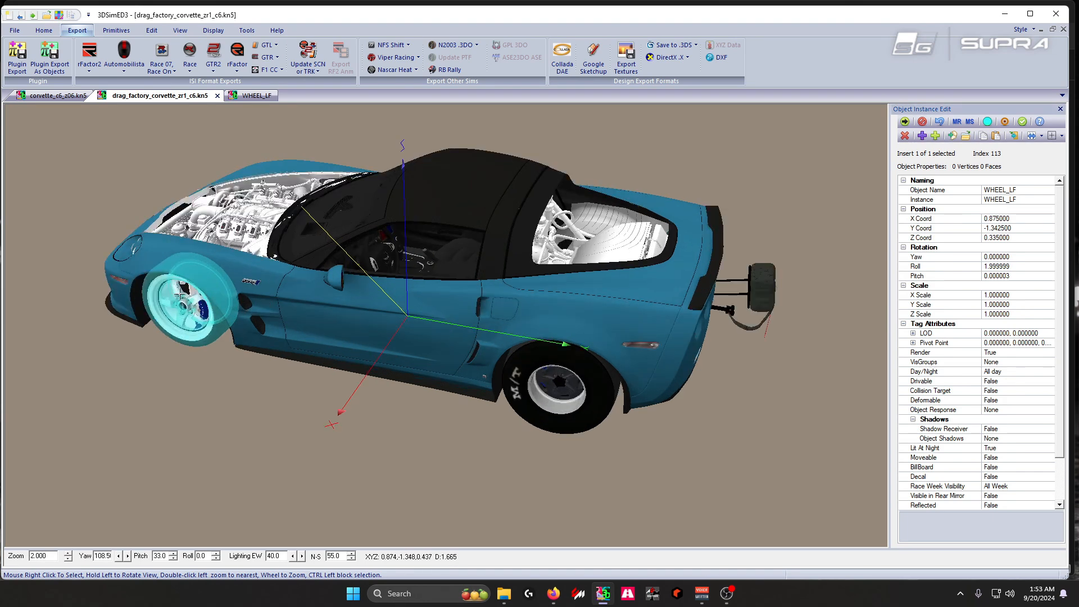
{"action": "left_click_drag", "start_coordinate": [132, 293], "coordinate": [192, 302]}
{"action": "double_click", "coordinate": [160, 321]}
{"action": "scroll", "coordinate": [421, 310], "scroll_direction": "up", "scroll_amount": 2}
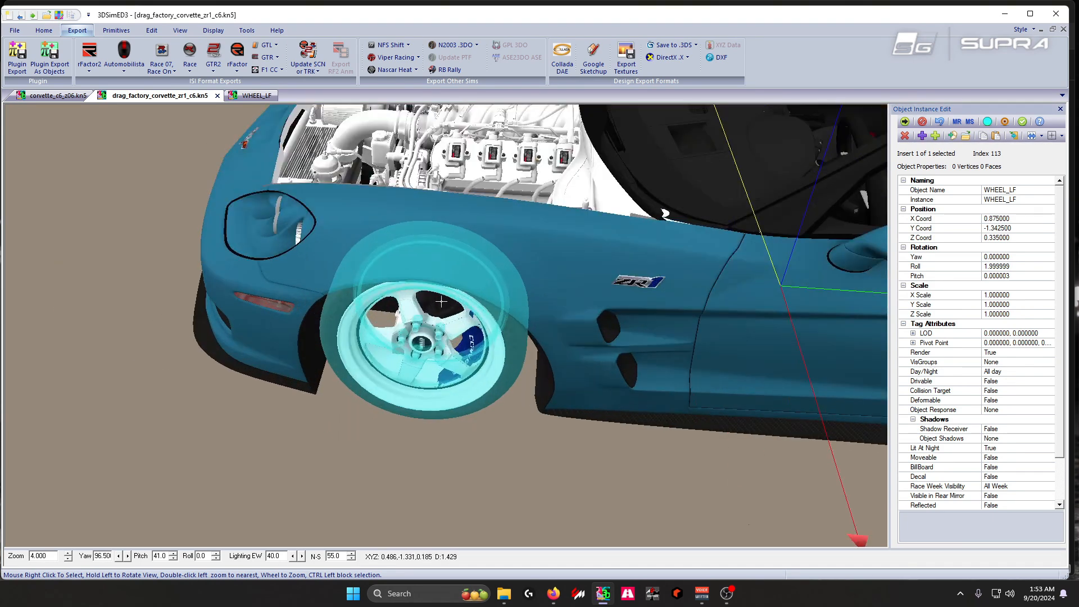
{"action": "left_click_drag", "start_coordinate": [422, 309], "coordinate": [534, 275]}
{"action": "scroll", "coordinate": [479, 293], "scroll_direction": "down", "scroll_amount": 2}
{"action": "mouse_move", "coordinate": [461, 301]}
{"action": "left_mouse_down"}
{"action": "mouse_move", "coordinate": [433, 298]}
{"action": "mouse_move", "coordinate": [459, 302]}
{"action": "left_mouse_up"}
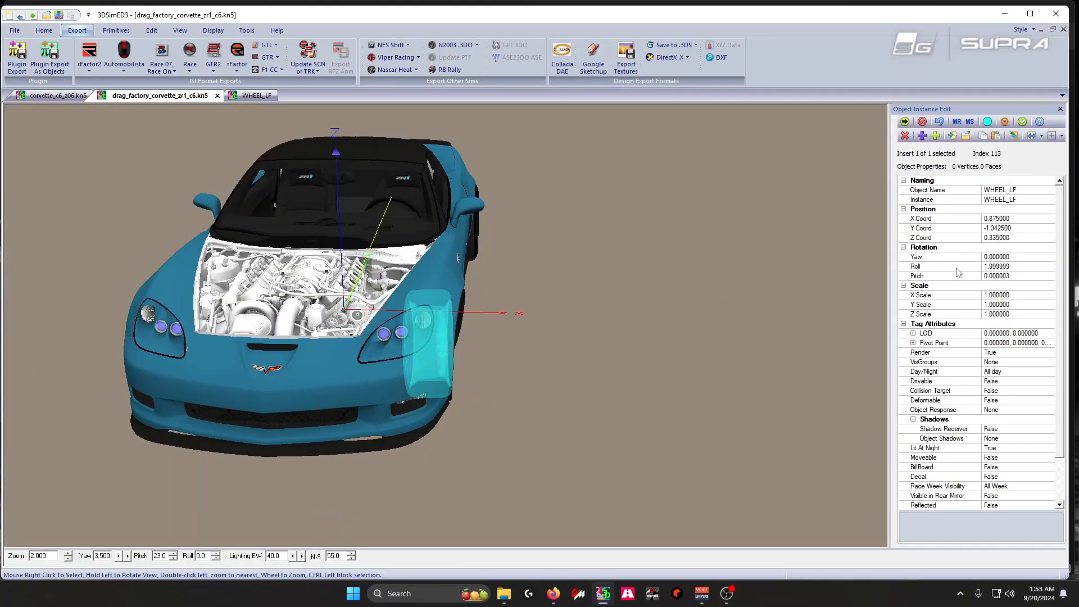
{"action": "left_click", "coordinate": [1023, 213]}
{"action": "left_click", "coordinate": [1021, 220]}
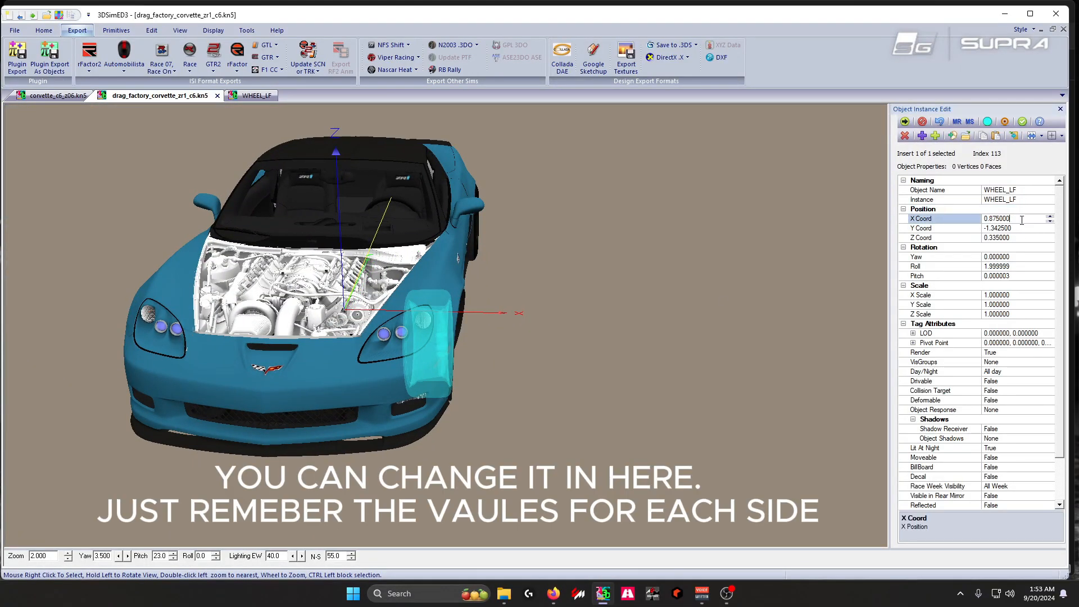
{"action": "scroll", "coordinate": [1021, 220], "scroll_direction": "down", "scroll_amount": 8}
{"action": "scroll", "coordinate": [1021, 220], "scroll_direction": "up", "scroll_amount": 10}
{"action": "scroll", "coordinate": [1019, 221], "scroll_direction": "up", "scroll_amount": 6}
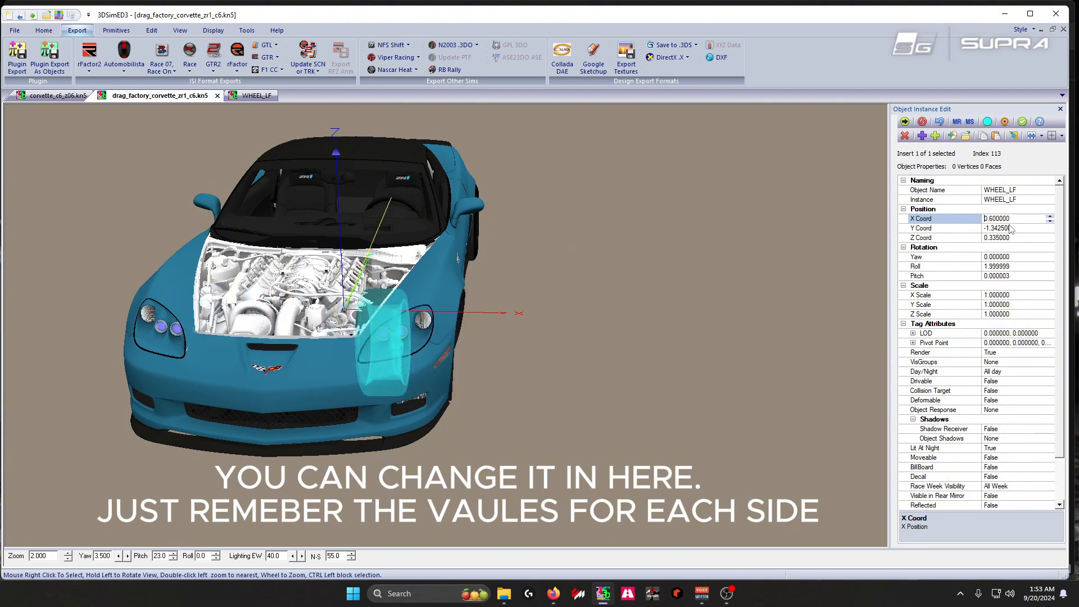
{"action": "scroll", "coordinate": [1011, 227], "scroll_direction": "up", "scroll_amount": 4}
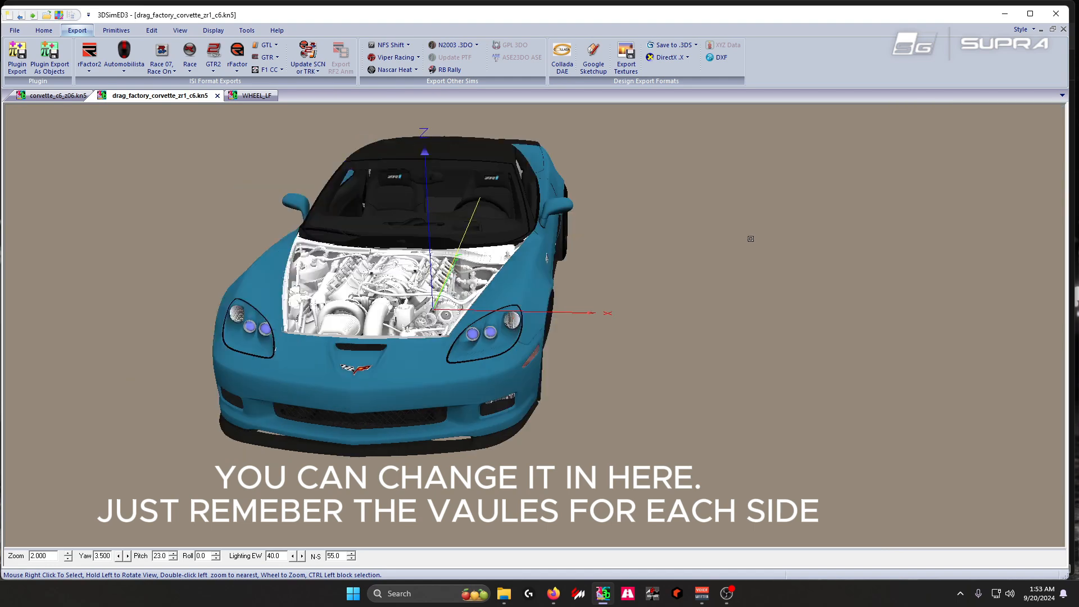
- Examine the fit of the ZR1's new front-left wheel and compare it with the original wheel on the other side
{"action": "left_click_drag", "start_coordinate": [752, 236], "coordinate": [583, 284]}
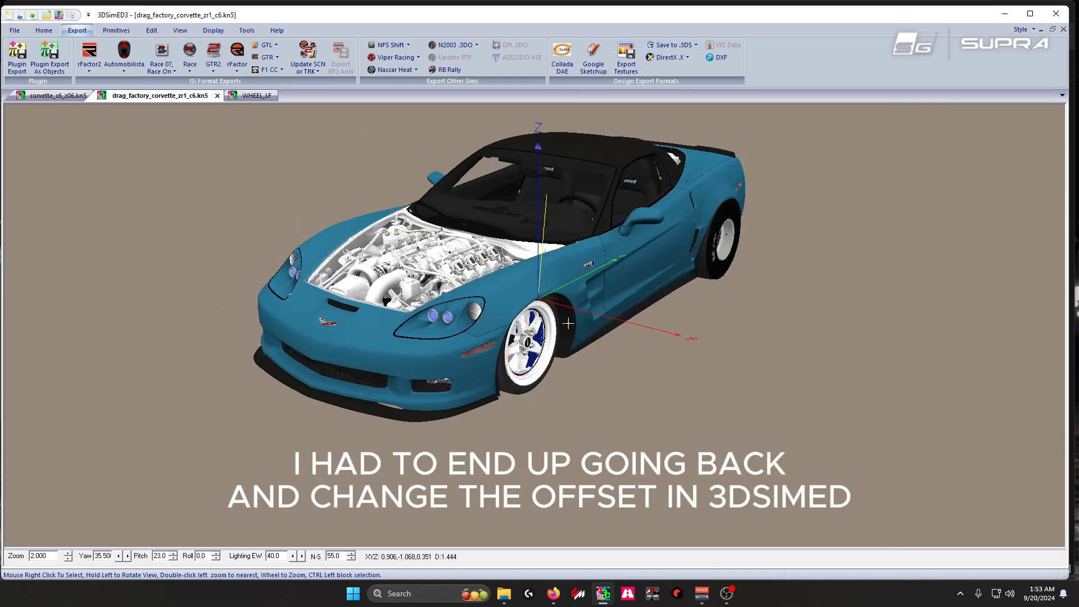
{"action": "left_click_drag", "start_coordinate": [569, 323], "coordinate": [394, 259]}
{"action": "scroll", "coordinate": [613, 337], "scroll_direction": "up", "scroll_amount": 3}
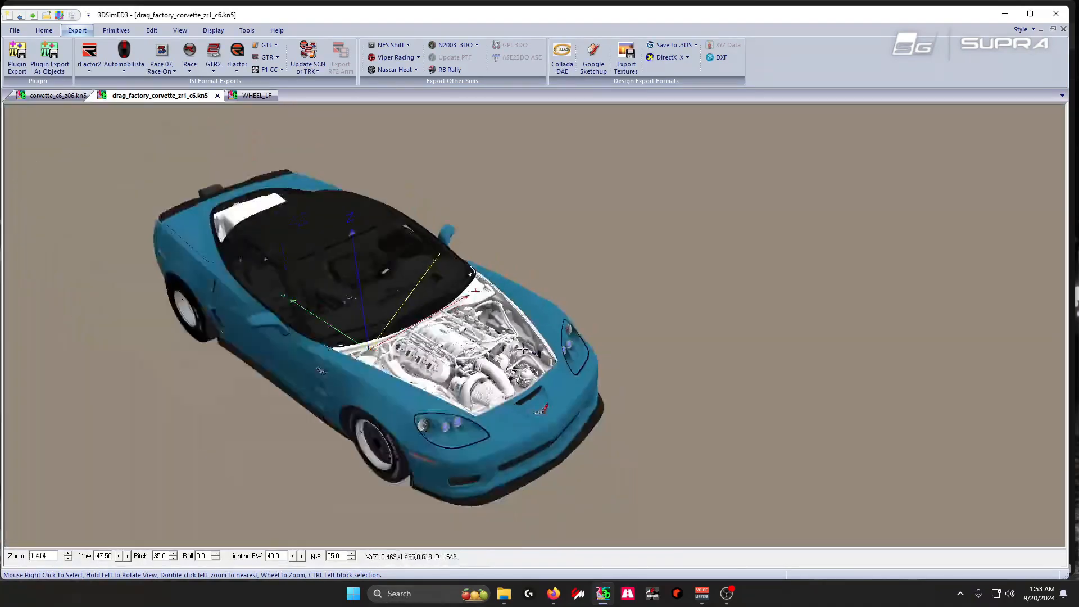
{"action": "left_click_drag", "start_coordinate": [506, 315], "coordinate": [545, 337]}
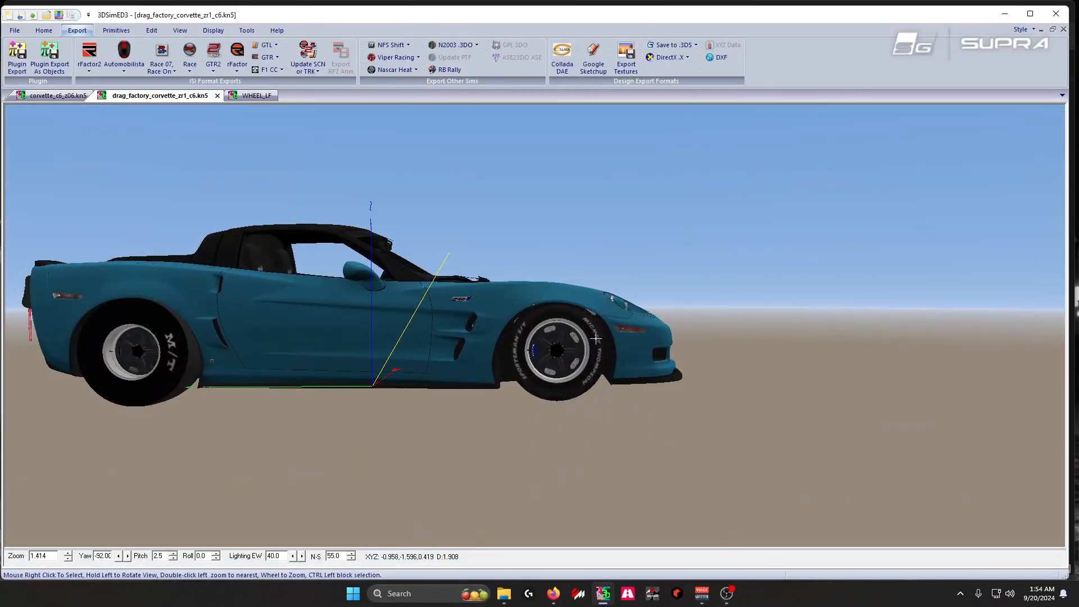
{"action": "scroll", "coordinate": [545, 338], "scroll_direction": "up", "scroll_amount": 3}
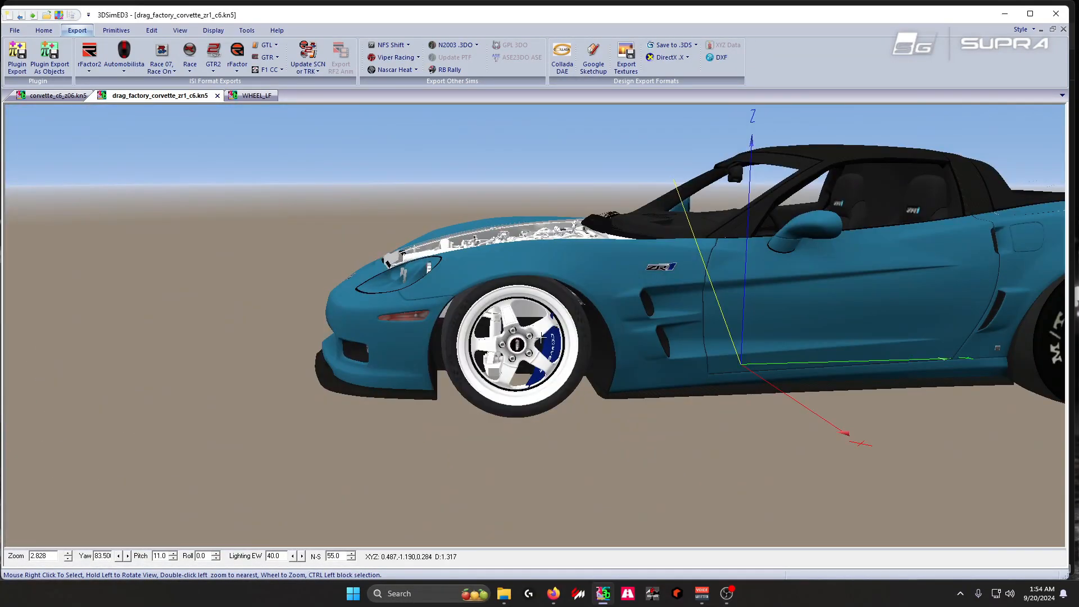
{"action": "scroll", "coordinate": [541, 337], "scroll_direction": "up", "scroll_amount": 2}
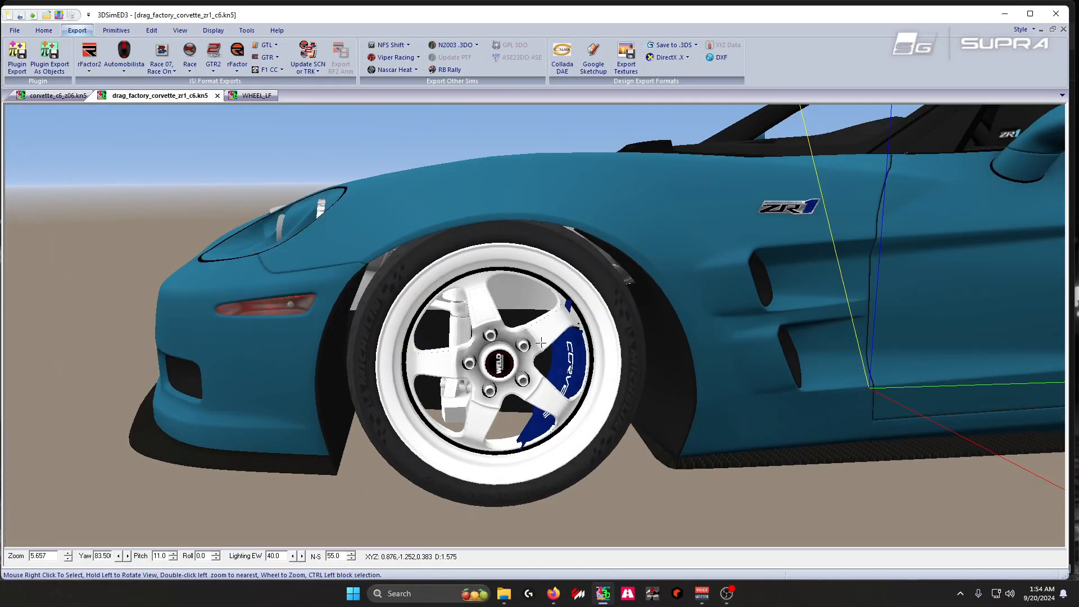
{"action": "left_click_drag", "start_coordinate": [541, 338], "coordinate": [557, 342]}
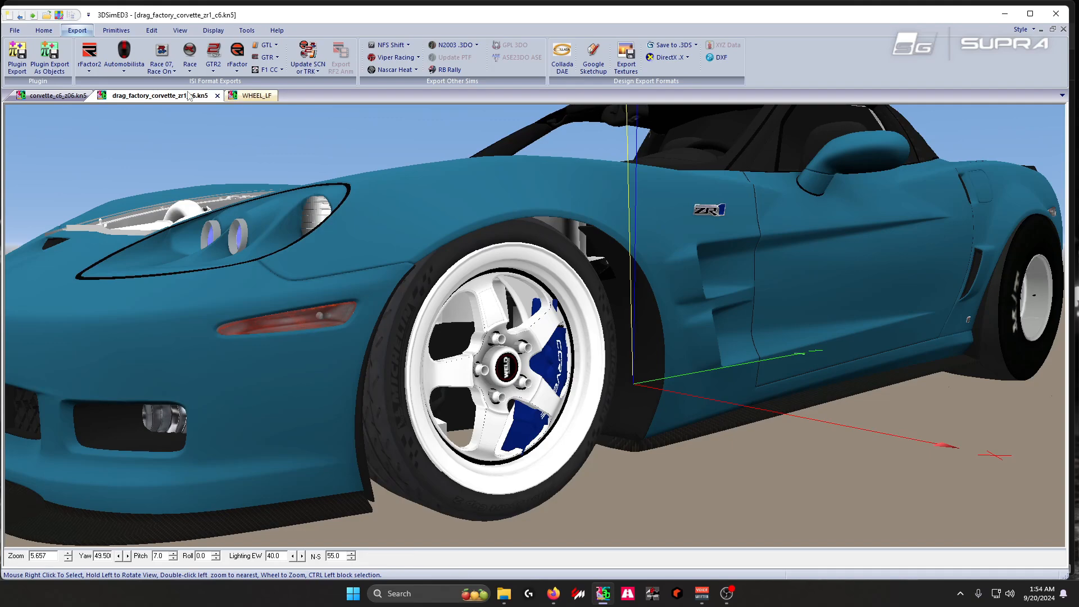
- Inspect the Corvette C6 Z06 model's wheels for comparison, and return to the drag ZR1 model
{"action": "left_click", "coordinate": [59, 96]}
{"action": "left_click_drag", "start_coordinate": [465, 410], "coordinate": [443, 321]}
{"action": "scroll", "coordinate": [462, 335], "scroll_direction": "up", "scroll_amount": 1}
{"action": "scroll", "coordinate": [443, 322], "scroll_direction": "down", "scroll_amount": 4}
{"action": "left_click_drag", "start_coordinate": [344, 347], "coordinate": [392, 347]}
{"action": "left_click", "coordinate": [171, 97]}
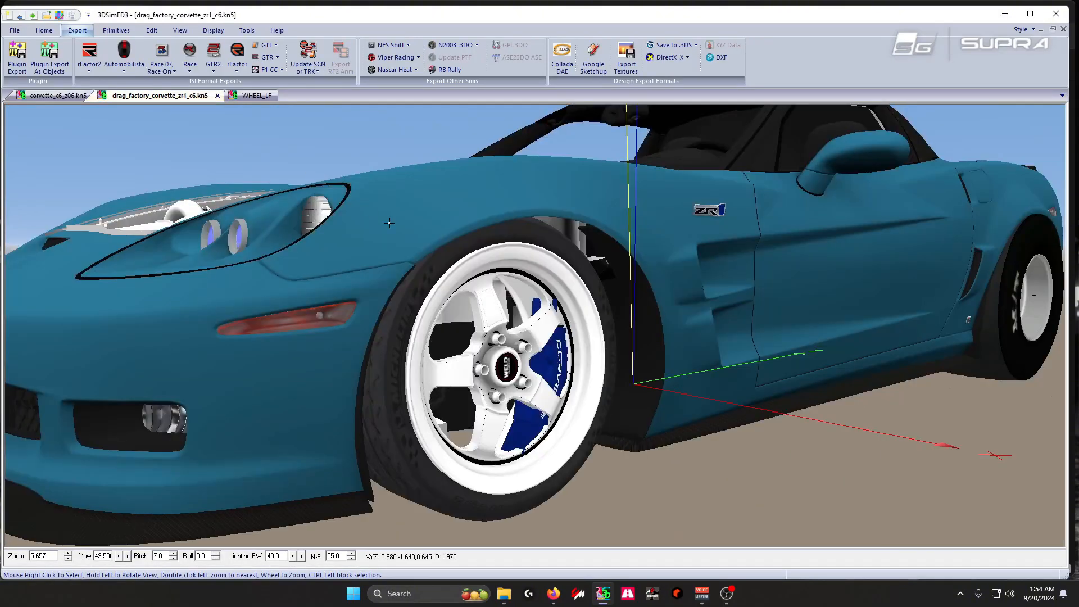
- Open the SUSP_LF object holding the ZR1's front-left brake caliper, and check the car's left side and rear
{"action": "left_click_drag", "start_coordinate": [578, 366], "coordinate": [547, 375]}
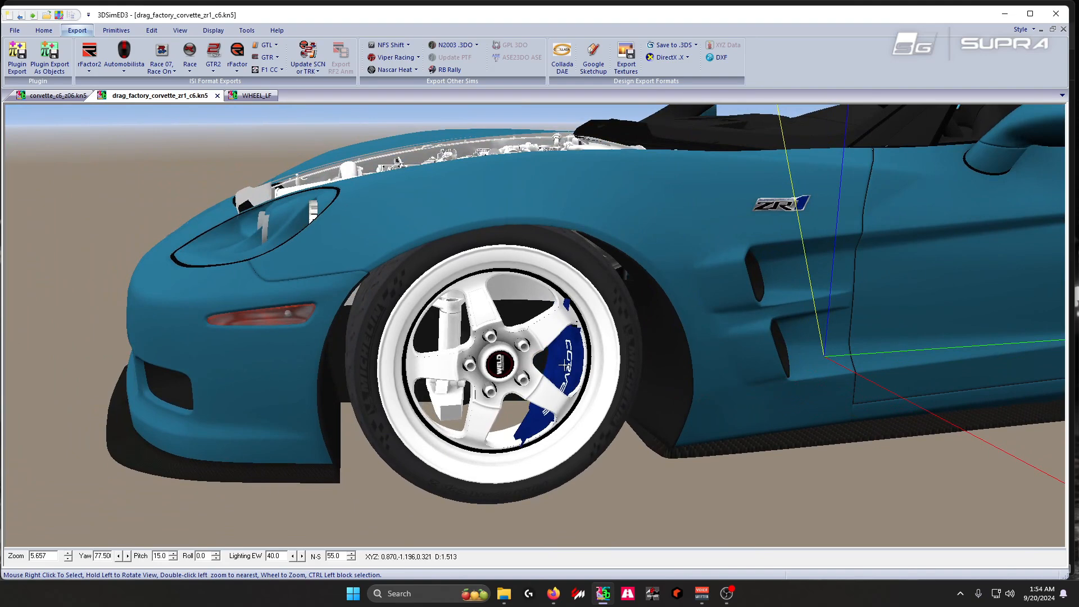
{"action": "right_click", "coordinate": [564, 382]}
{"action": "mouse_move", "coordinate": [629, 427]}
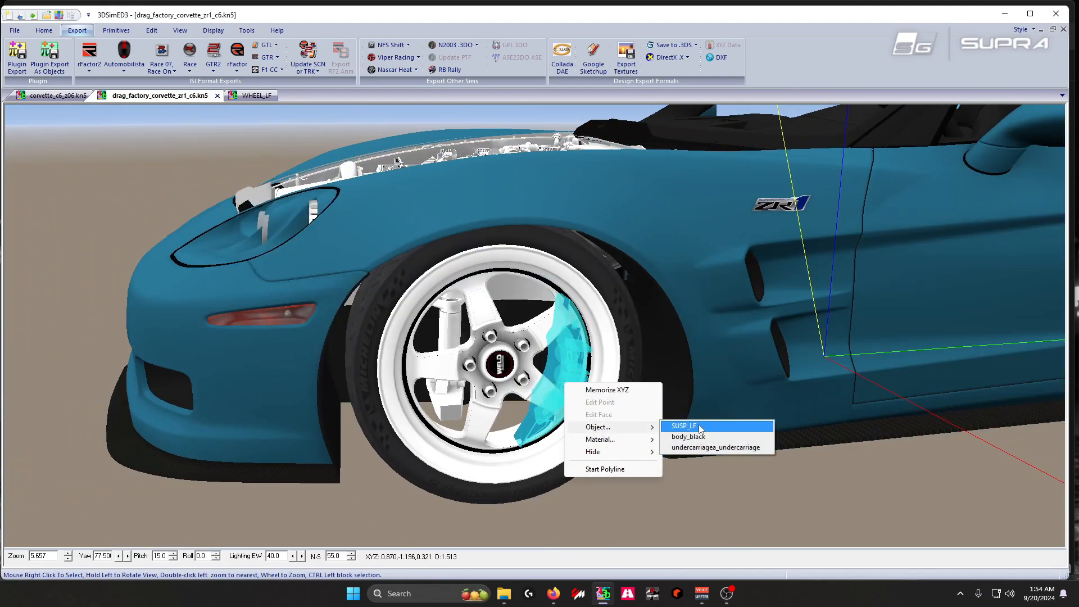
{"action": "left_click", "coordinate": [700, 427]}
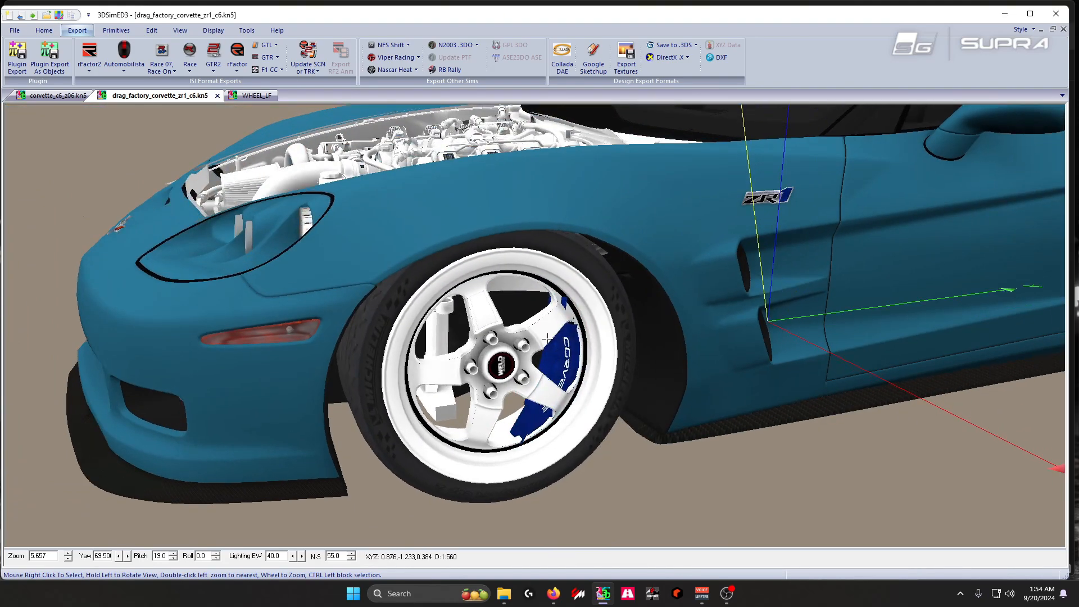
{"action": "mouse_move", "coordinate": [467, 345]}
{"action": "left_mouse_down"}
{"action": "mouse_move", "coordinate": [492, 344]}
{"action": "mouse_move", "coordinate": [475, 332]}
{"action": "left_mouse_up"}
{"action": "scroll", "coordinate": [493, 343], "scroll_direction": "down", "scroll_amount": 3}
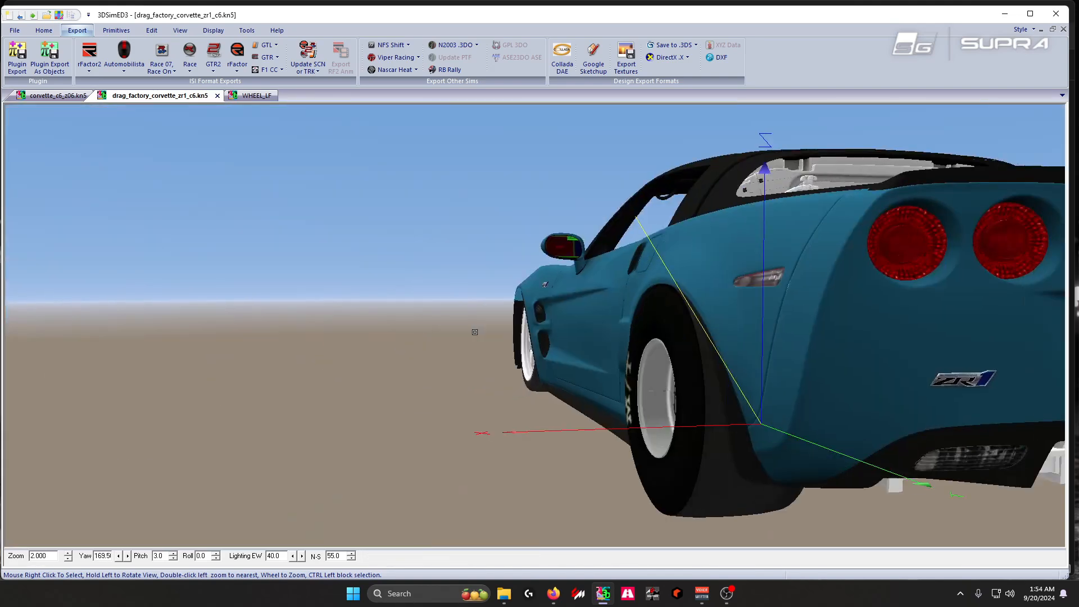
- Switch to the Z06 model and select its WHEEL_LR object for editing
{"action": "left_click", "coordinate": [62, 96]}
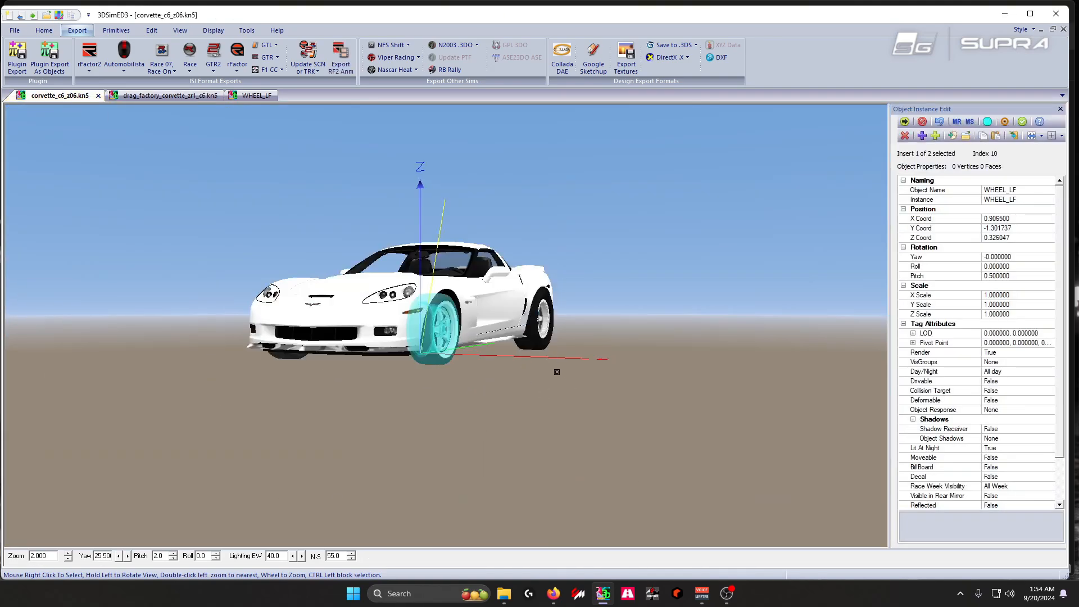
{"action": "right_click", "coordinate": [534, 319]}
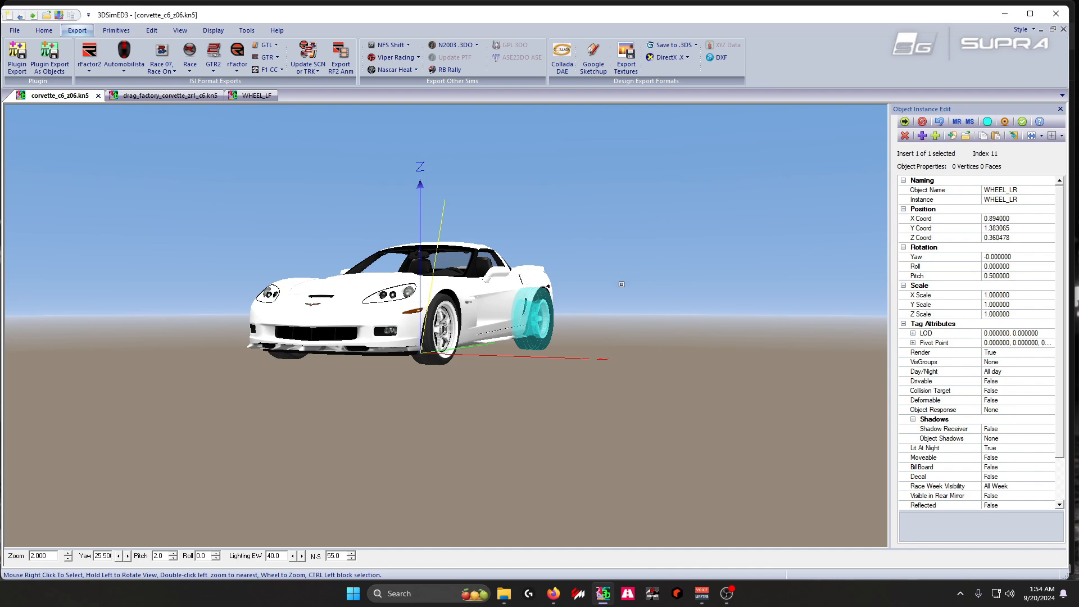
{"action": "left_click_drag", "start_coordinate": [591, 292], "coordinate": [560, 297]}
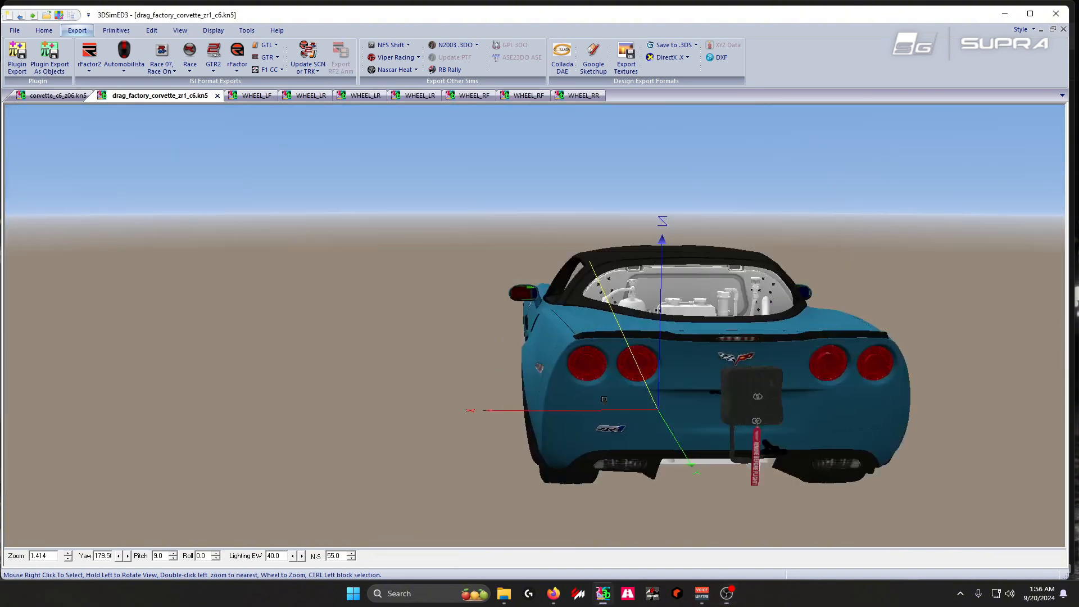
- Examine the ZR1's rear-right wheel and brake caliper from behind and from the side
{"action": "left_click_drag", "start_coordinate": [604, 399], "coordinate": [590, 365]}
{"action": "scroll", "coordinate": [590, 364], "scroll_direction": "up", "scroll_amount": 2}
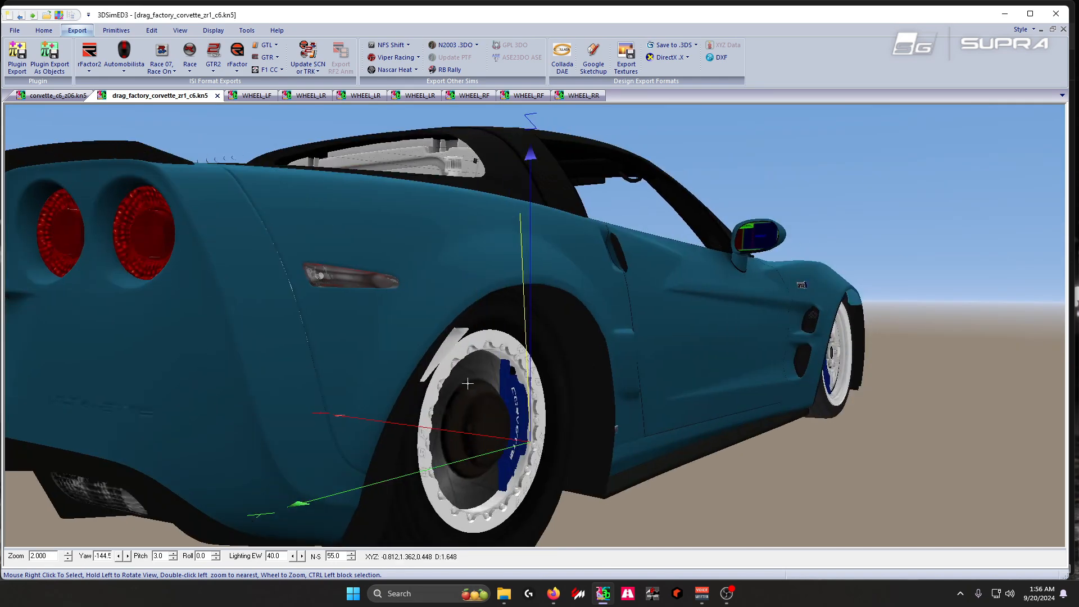
{"action": "left_click_drag", "start_coordinate": [498, 383], "coordinate": [364, 405]}
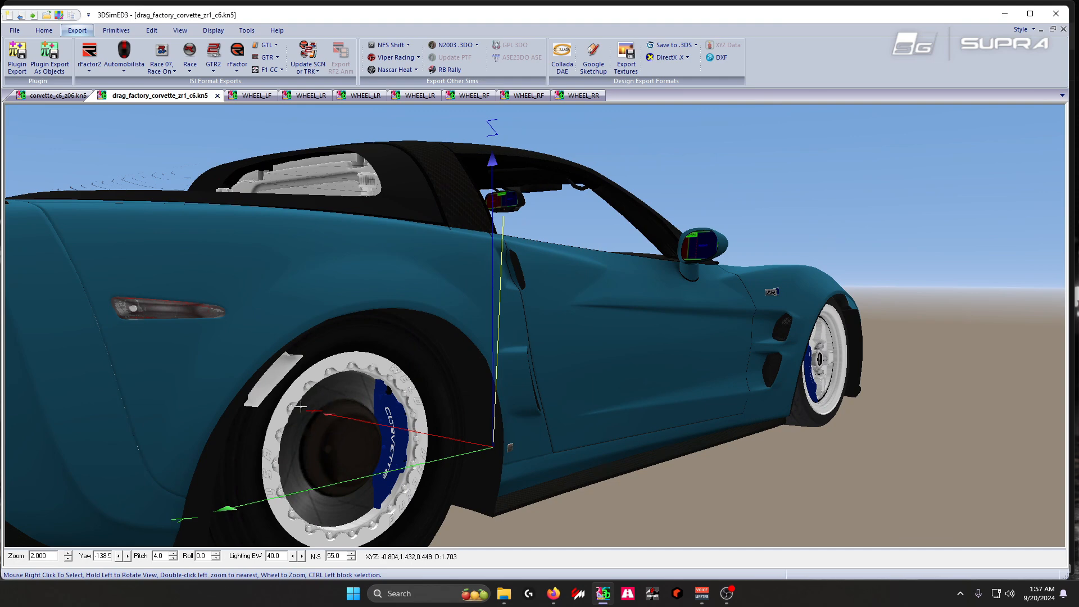
{"action": "left_click_drag", "start_coordinate": [283, 409], "coordinate": [635, 391]}
{"action": "scroll", "coordinate": [770, 442], "scroll_direction": "down", "scroll_amount": 2}
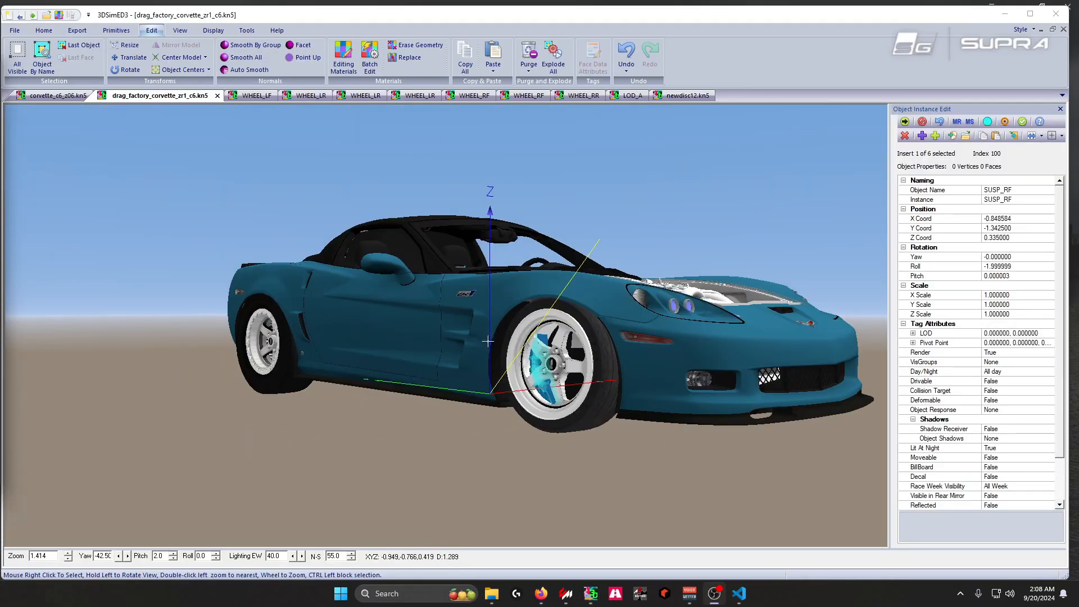
- Select the DISC_RR object behind the ZR1's rear-right wheel for editing
{"action": "scroll", "coordinate": [548, 371], "scroll_direction": "up", "scroll_amount": 1}
{"action": "left_click_drag", "start_coordinate": [683, 378], "coordinate": [411, 365]}
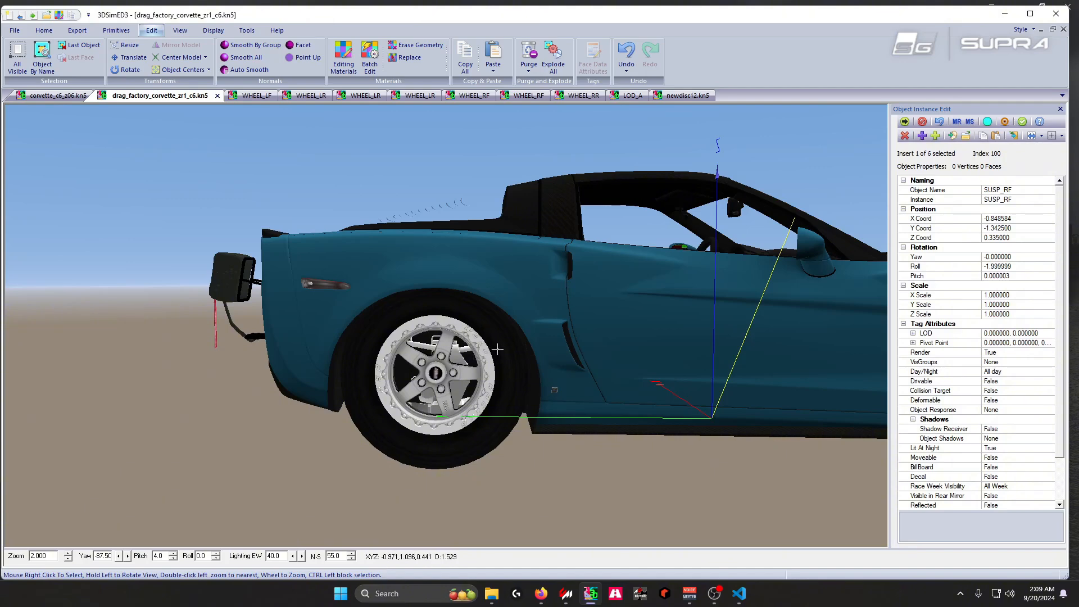
{"action": "right_click", "coordinate": [568, 376]}
{"action": "mouse_move", "coordinate": [601, 420]}
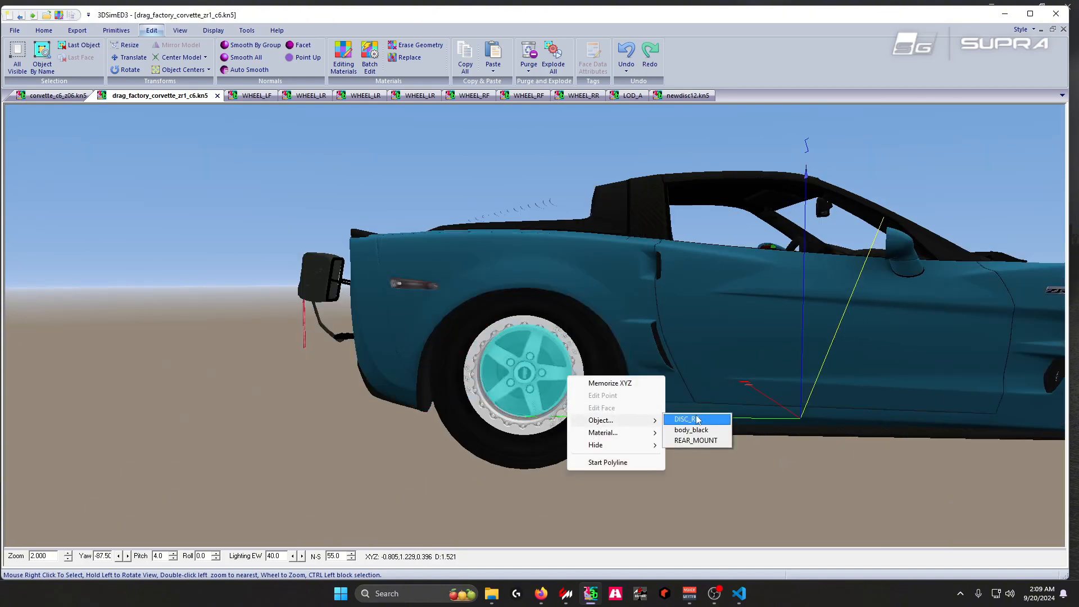
{"action": "left_click", "coordinate": [696, 419]}
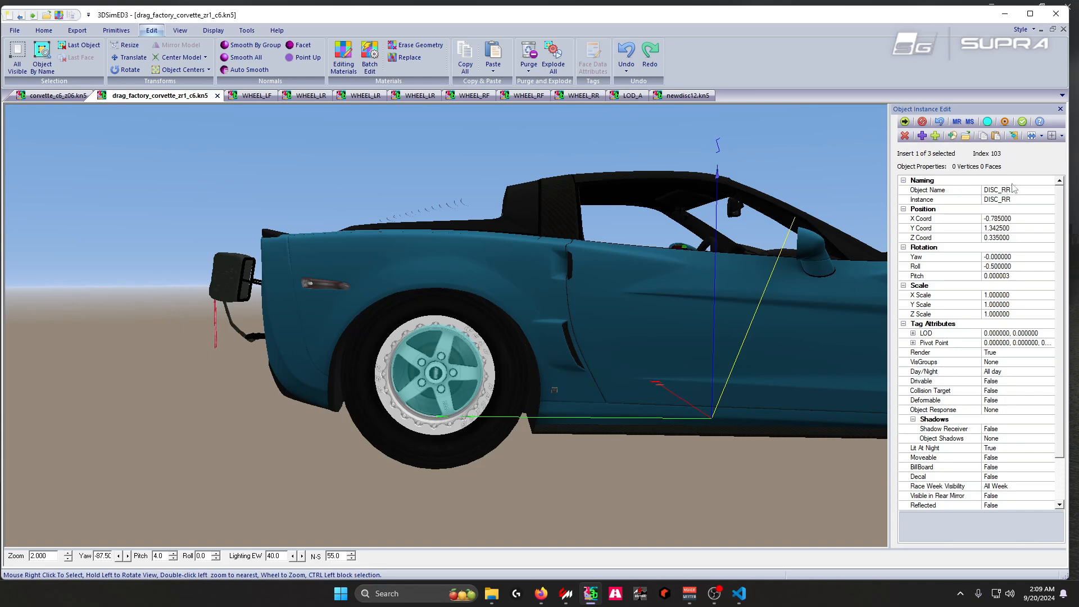
- Switch to the newdisc12.kn5 model, select its HUB_LF2 brake assembly, and open it as a separate object
{"action": "left_click", "coordinate": [687, 96]}
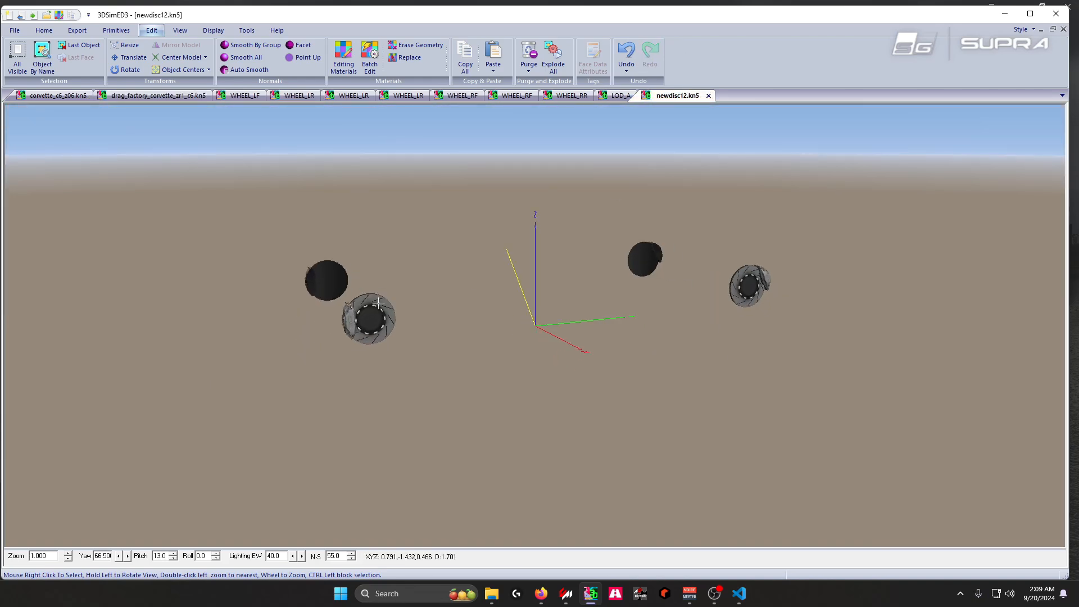
{"action": "right_click", "coordinate": [380, 304]}
{"action": "left_click", "coordinate": [419, 385]}
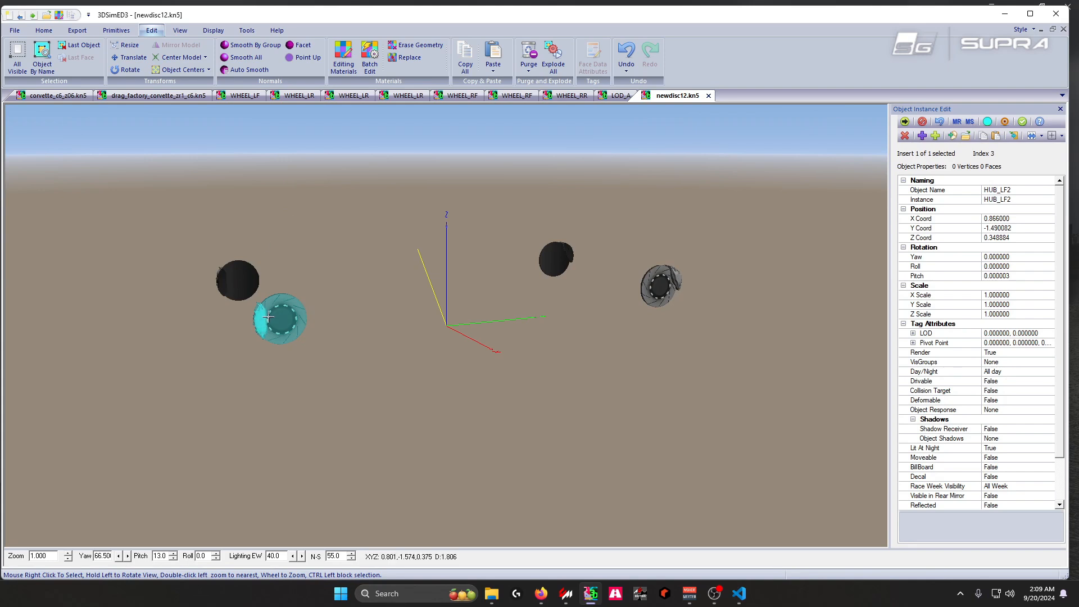
{"action": "left_click_drag", "start_coordinate": [242, 319], "coordinate": [279, 316]}
{"action": "scroll", "coordinate": [263, 312], "scroll_direction": "up", "scroll_amount": 3}
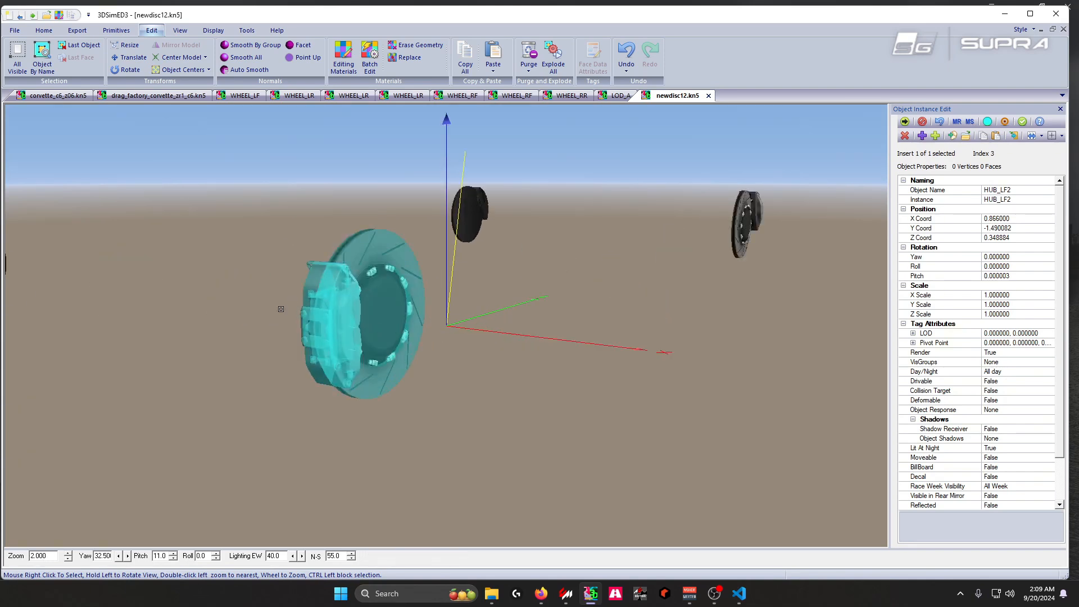
{"action": "left_click", "coordinate": [953, 137]}
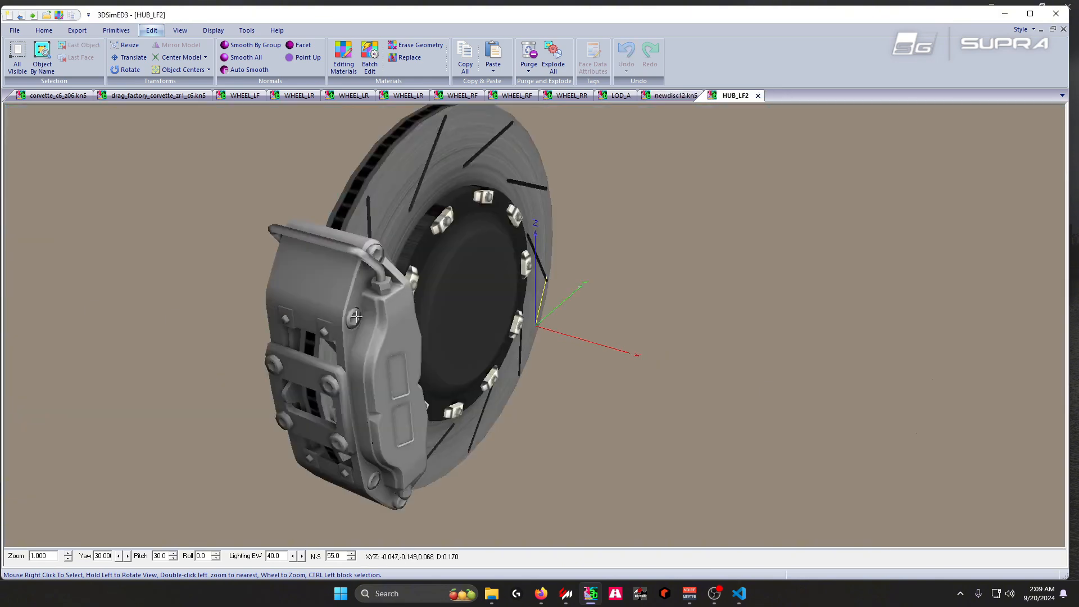
- Check which objects make up the HUB_LF2 brake assembly, and examine the disc and caliper from several angles
{"action": "right_click", "coordinate": [381, 319]}
{"action": "mouse_move", "coordinate": [411, 380]}
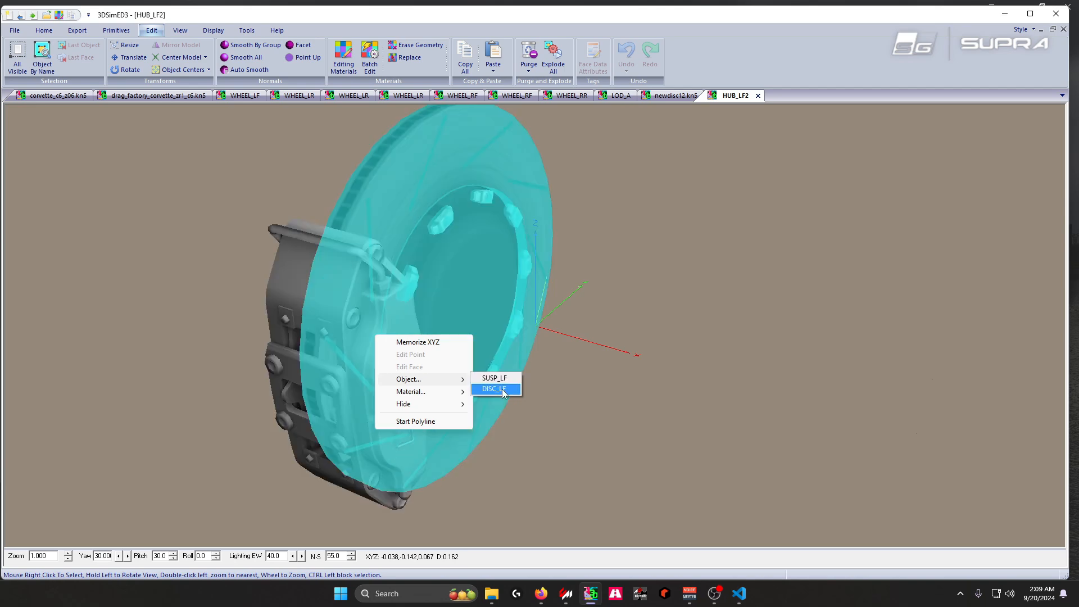
{"action": "left_click", "coordinate": [589, 298]}
{"action": "scroll", "coordinate": [587, 288], "scroll_direction": "down", "scroll_amount": 3}
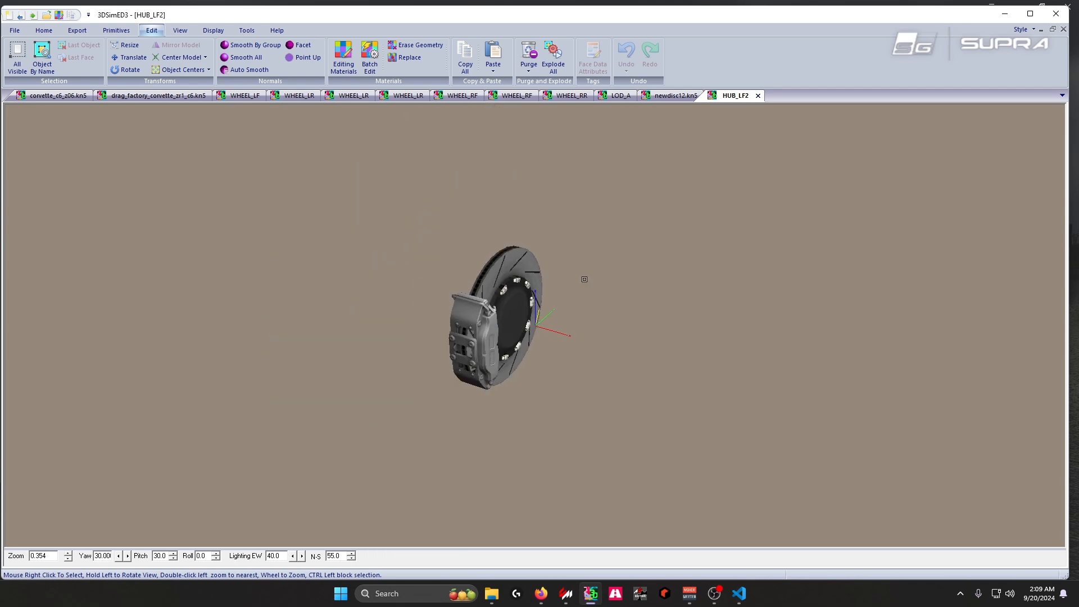
{"action": "left_click_drag", "start_coordinate": [584, 280], "coordinate": [560, 277]}
{"action": "scroll", "coordinate": [560, 277], "scroll_direction": "down", "scroll_amount": 3}
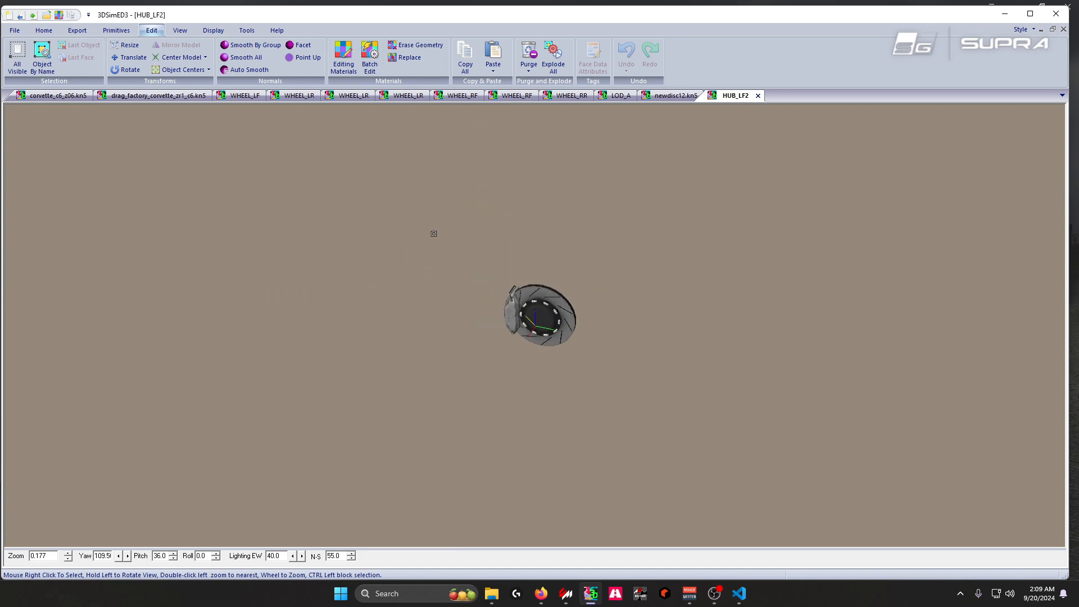
- Revisit the newdisc12 and Z06 models, return to the drag ZR1 model, and view the car
{"action": "left_click", "coordinate": [674, 97]}
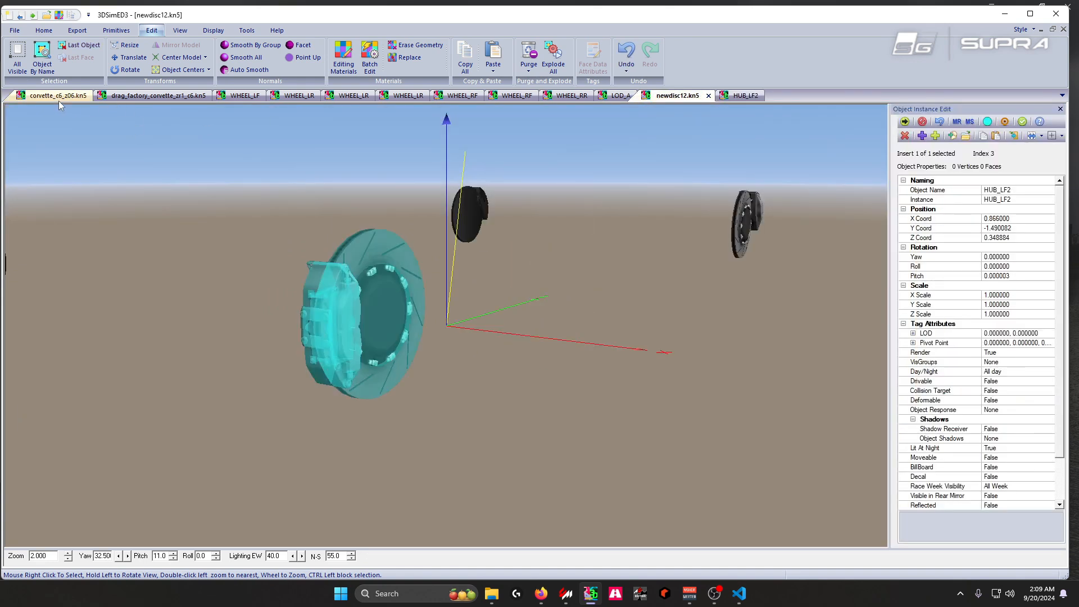
{"action": "left_click", "coordinate": [59, 97]}
{"action": "left_click", "coordinate": [158, 96]}
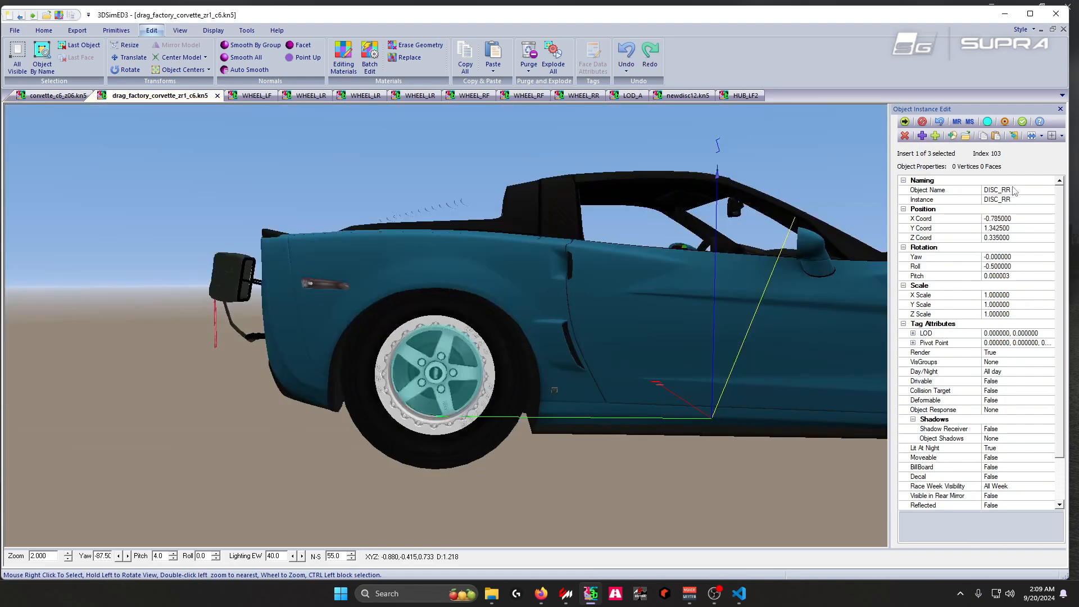
{"action": "left_click_drag", "start_coordinate": [622, 269], "coordinate": [532, 339]}
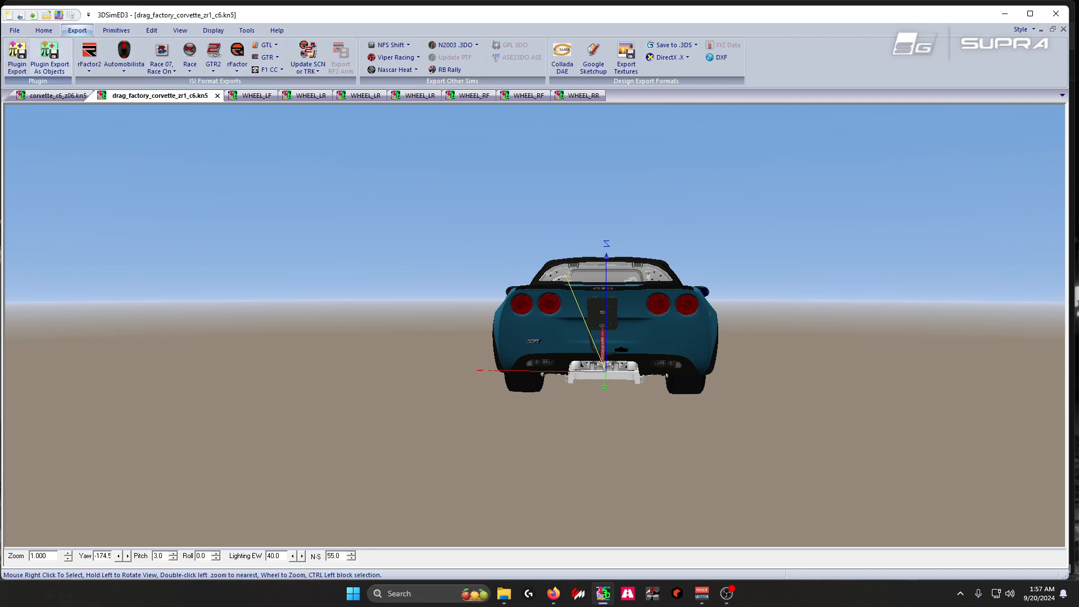
- Export the ZR1 as drag_factory_corvette_zr1_c6.fbx into the welds folder, using FBX 6.0 binary with Y-Axis Up and an INI for KsEditor
{"action": "left_click", "coordinate": [39, 66]}
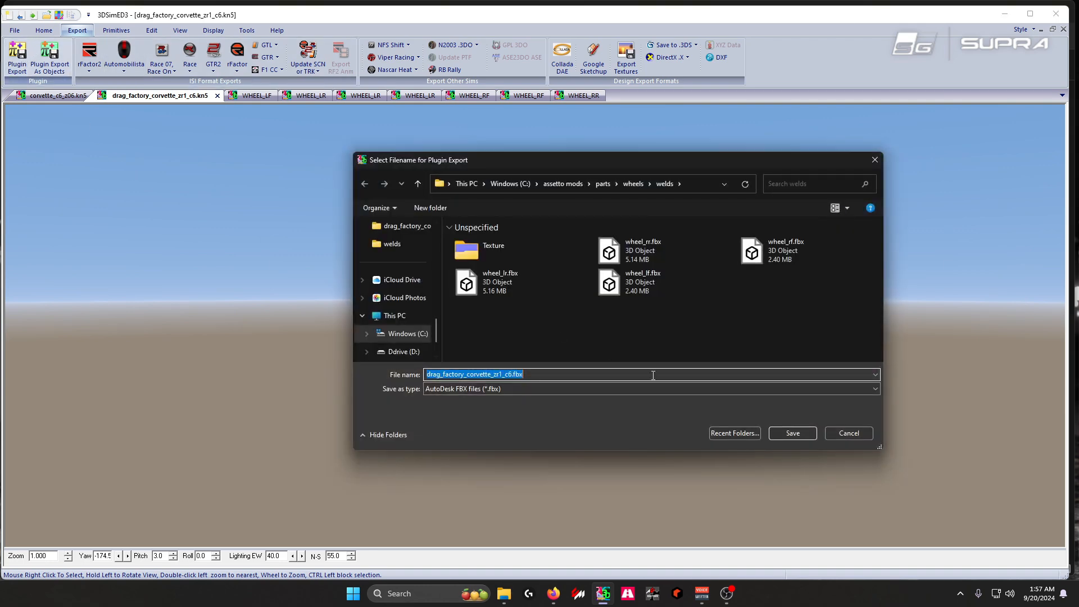
{"action": "left_click", "coordinate": [792, 434]}
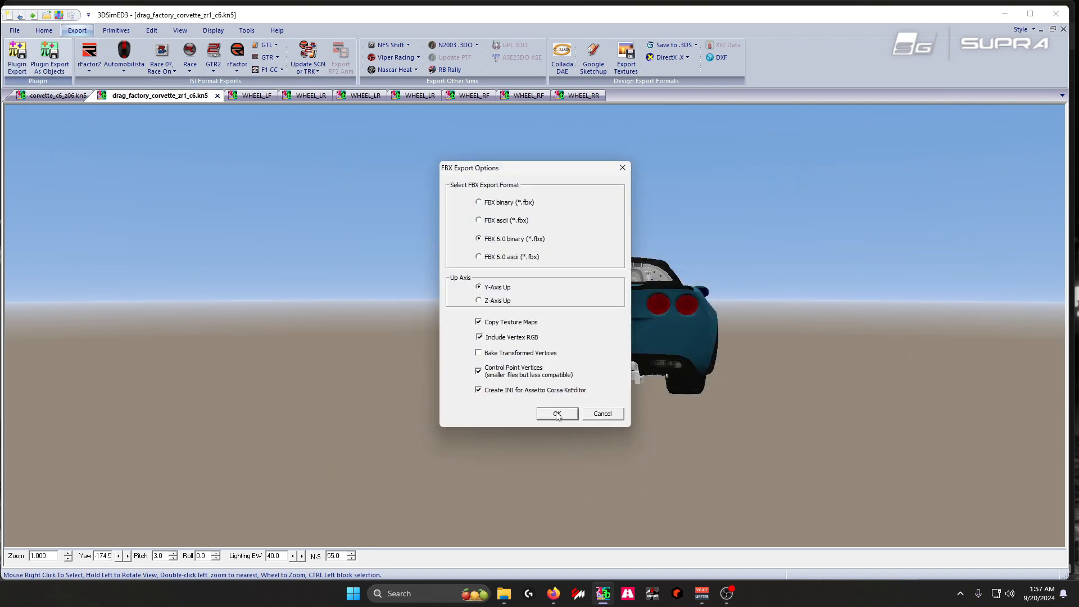
{"action": "left_click", "coordinate": [557, 414]}
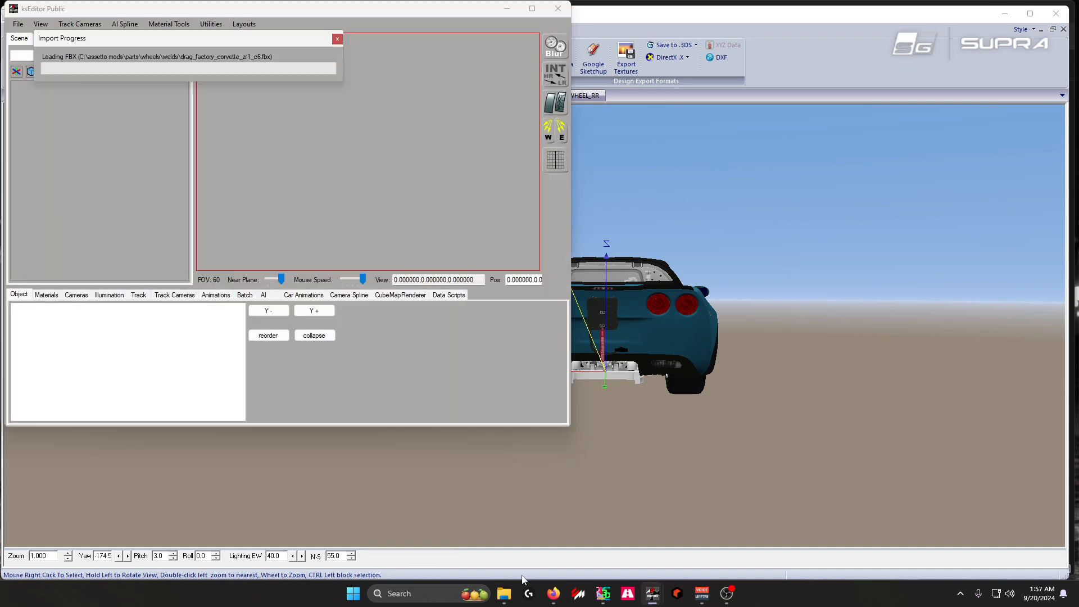
- Switch to File Explorer and duplicate drag_factory_corvette_zr1_c6.kn5 within the car's folder
{"action": "mouse_move", "coordinate": [503, 593]}
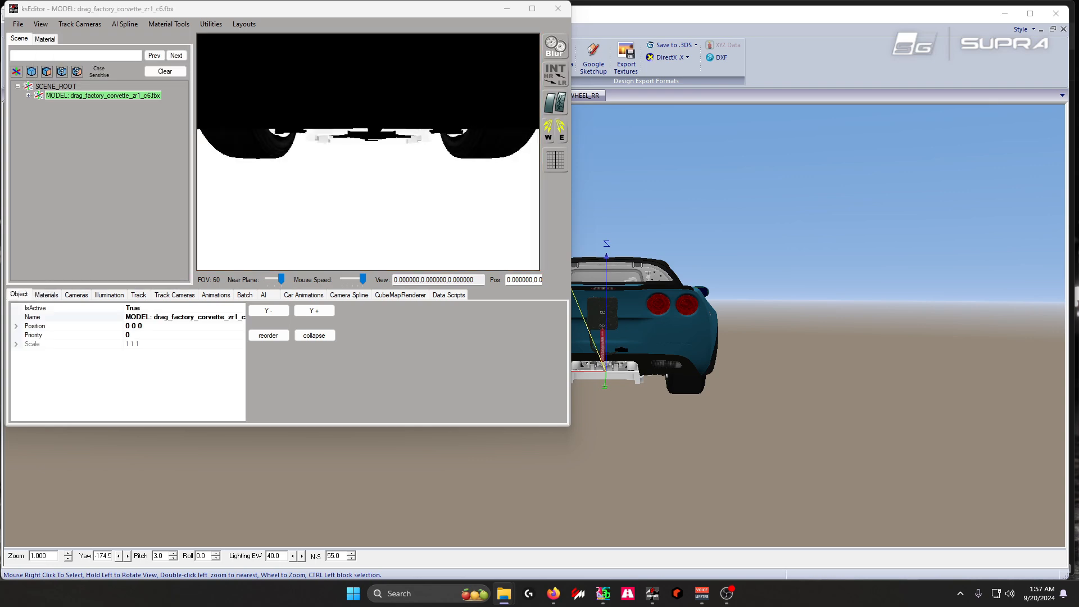
{"action": "left_click_drag", "start_coordinate": [1, 169], "coordinate": [290, 2]}
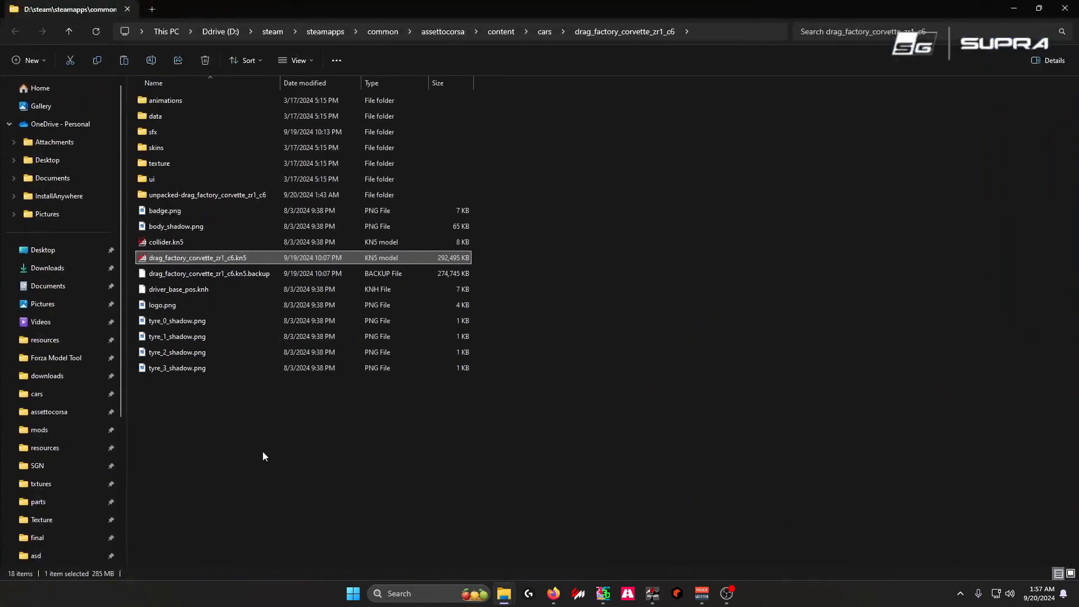
{"action": "left_click", "coordinate": [263, 454]}
{"action": "left_click", "coordinate": [192, 260]}
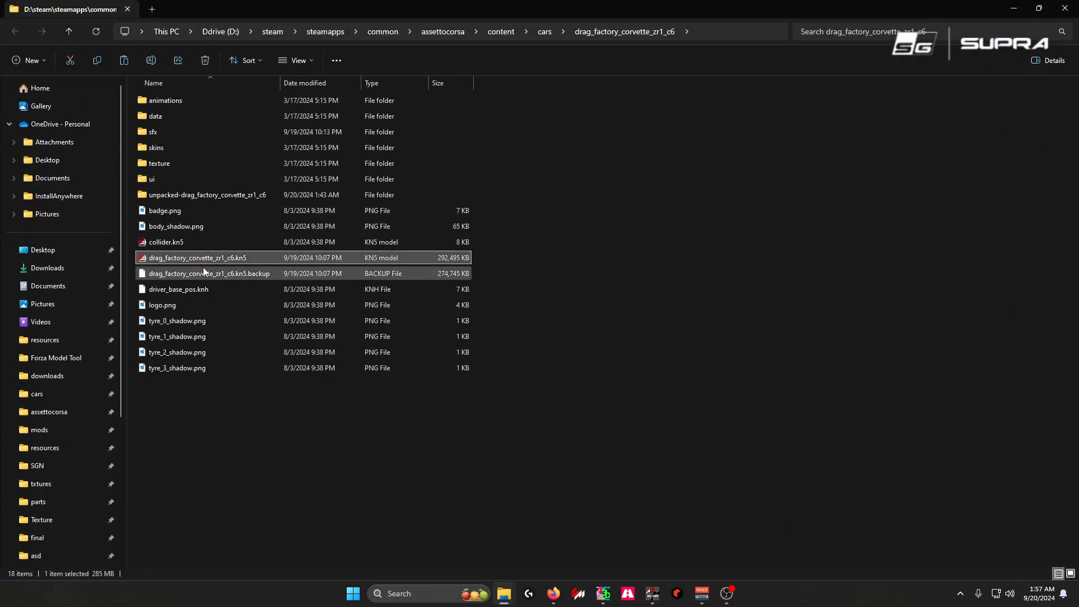
{"action": "key", "text": "ctrl+c"}
{"action": "key", "text": "ctrl+v"}
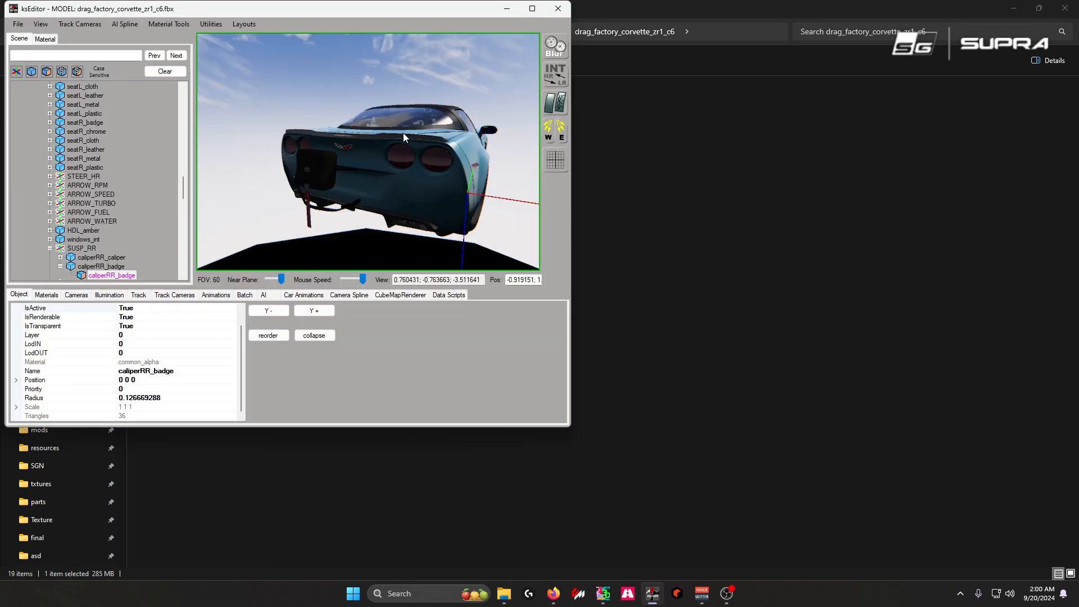
- In ksEditor, select the tyre and rim meshes under WHEEL_LR and check their CastShadow property
{"action": "left_click_drag", "start_coordinate": [403, 132], "coordinate": [409, 169]}
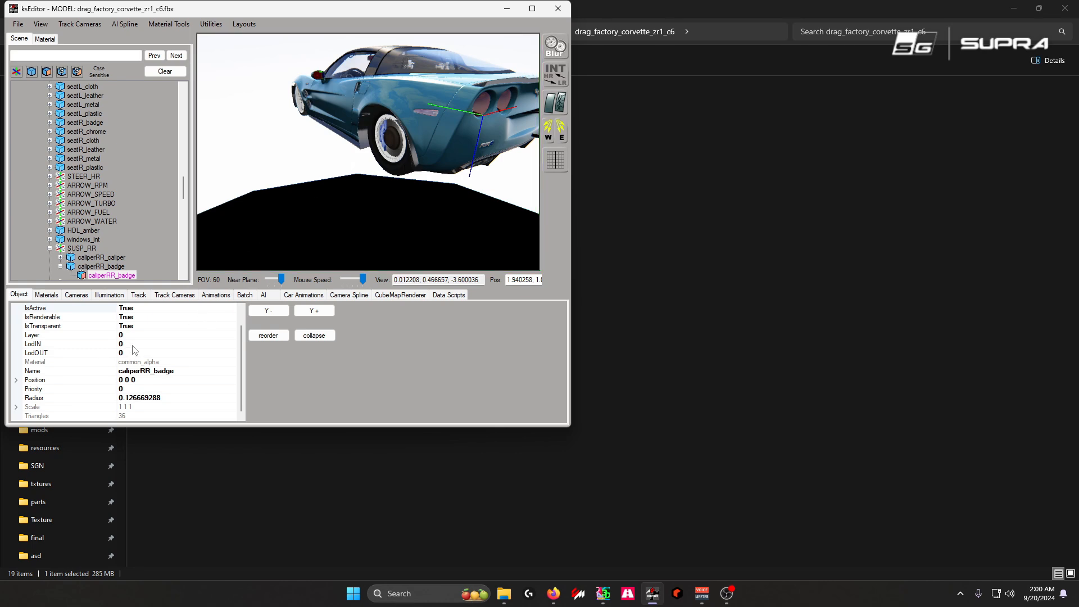
{"action": "scroll", "coordinate": [135, 349], "scroll_direction": "up", "scroll_amount": 1}
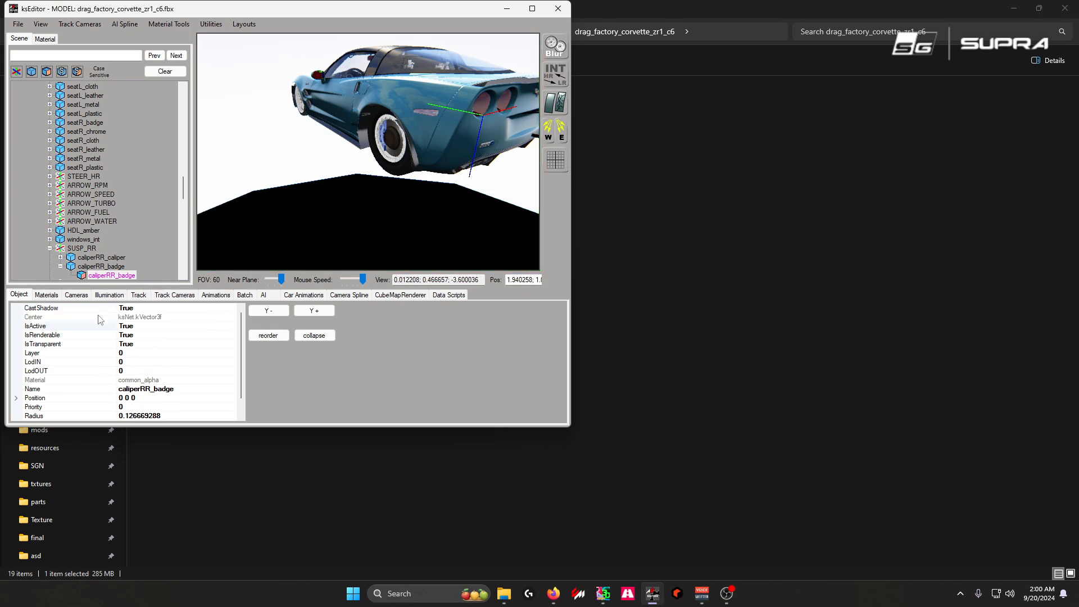
{"action": "left_click", "coordinate": [407, 172]}
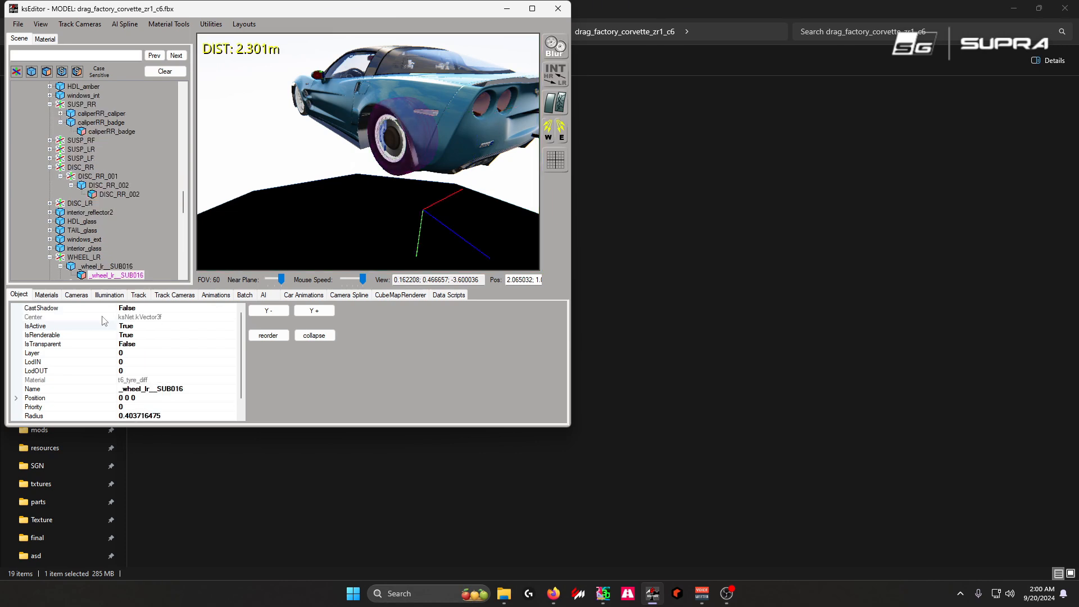
{"action": "left_click", "coordinate": [145, 309]}
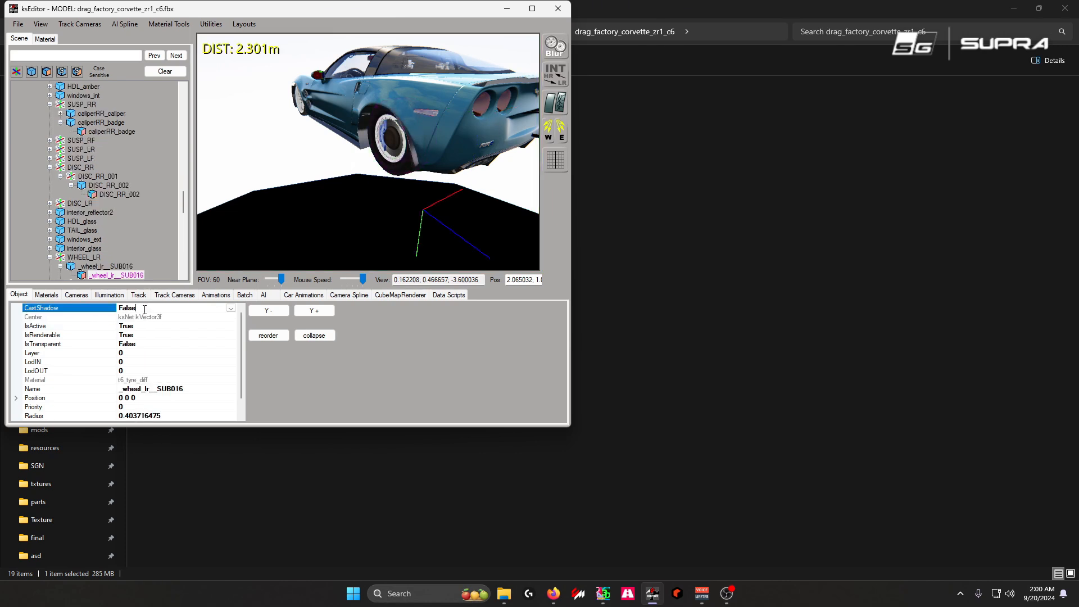
{"action": "left_click", "coordinate": [396, 165]}
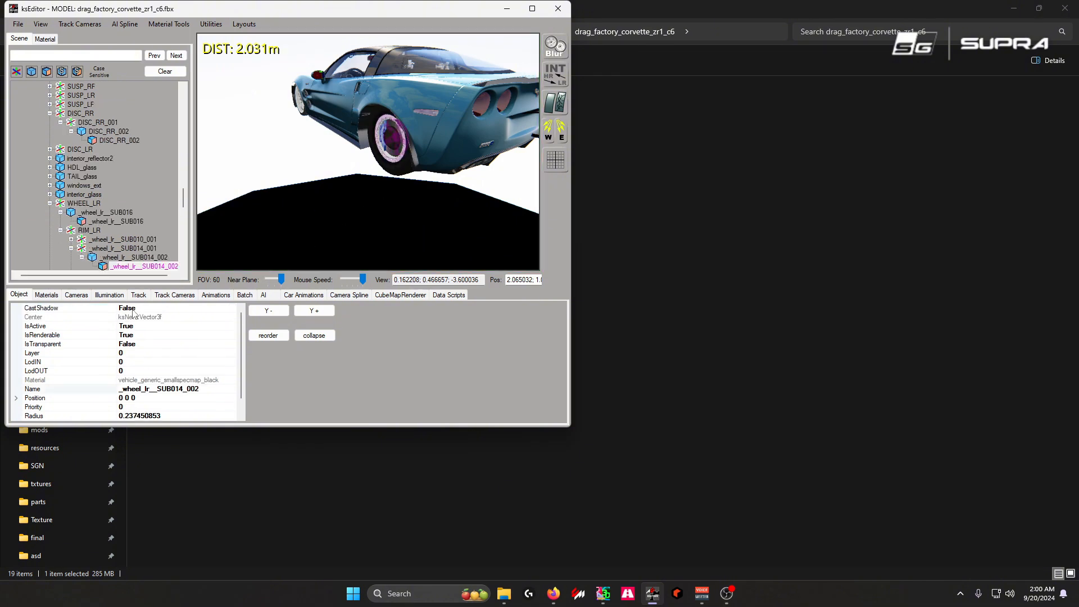
{"action": "left_click", "coordinate": [144, 308]}
- Select the front-left tyre mesh tire_RF_X_SUB011, and examine the wheels and brake caliper up close
{"action": "right_click_drag", "start_coordinate": [393, 197], "coordinate": [360, 161]}
{"action": "left_click", "coordinate": [391, 166], "text": "ctrl"}
{"action": "left_click", "coordinate": [402, 164], "text": "ctrl"}
{"action": "scroll", "coordinate": [356, 159], "scroll_direction": "up", "scroll_amount": 6}
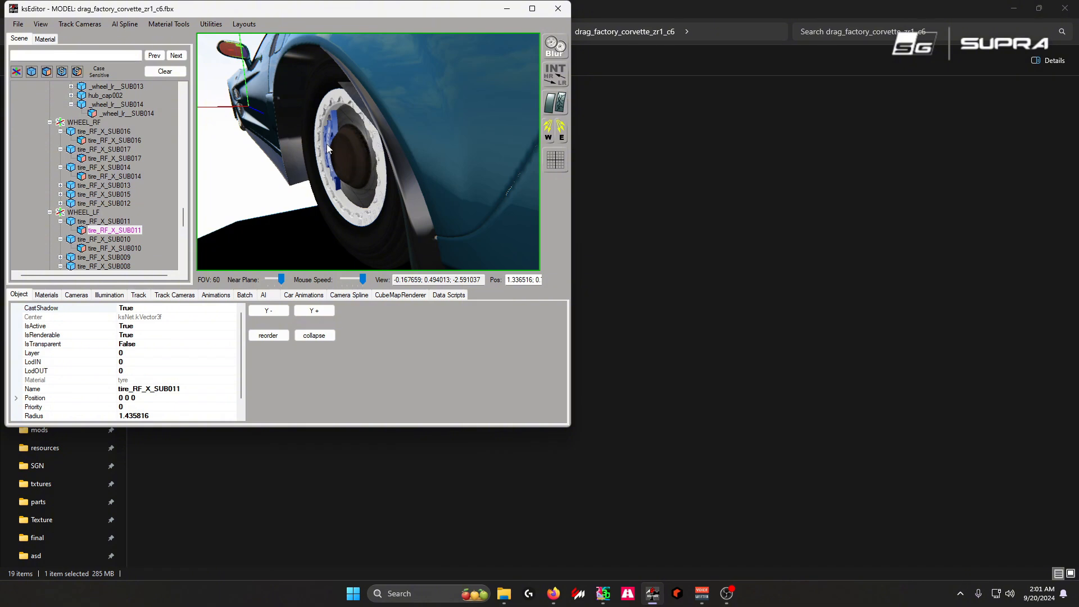
{"action": "scroll", "coordinate": [328, 145], "scroll_direction": "down", "scroll_amount": 6}
{"action": "scroll", "coordinate": [327, 144], "scroll_direction": "up", "scroll_amount": 5}
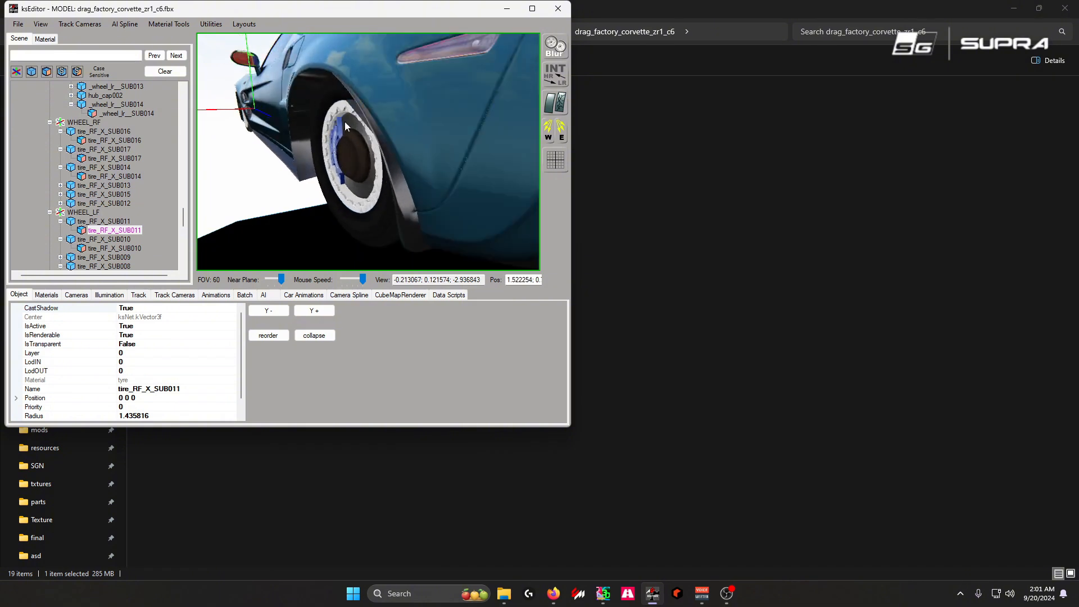
{"action": "scroll", "coordinate": [337, 164], "scroll_direction": "up", "scroll_amount": 1}
- Save the model as KN5 over drag_factory_corvette_zr1_c6.kn5 in the car's content folder
{"action": "left_click", "coordinate": [18, 24]}
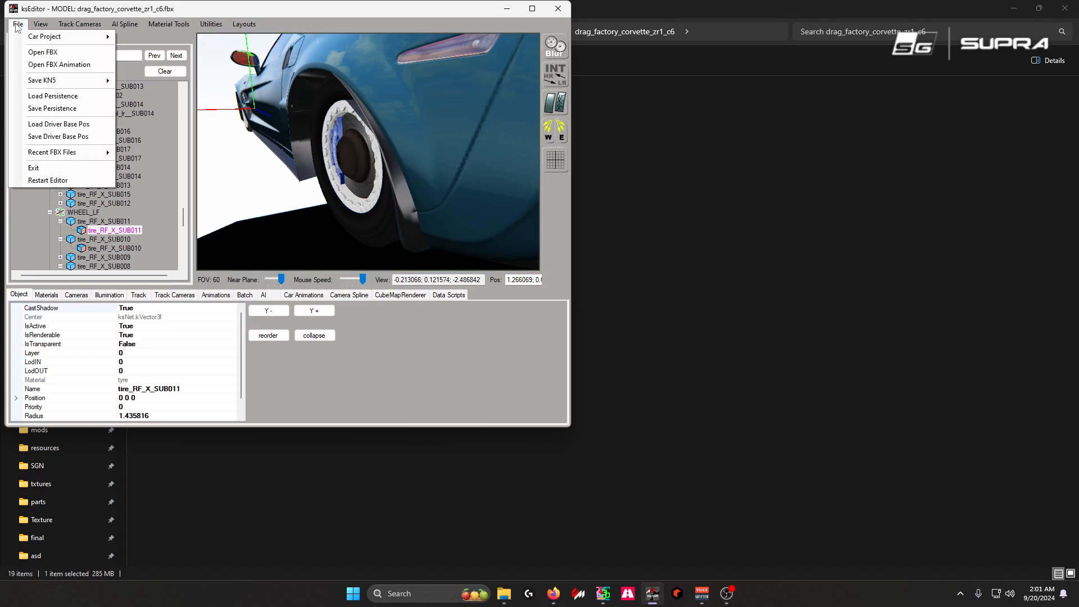
{"action": "left_click", "coordinate": [59, 64]}
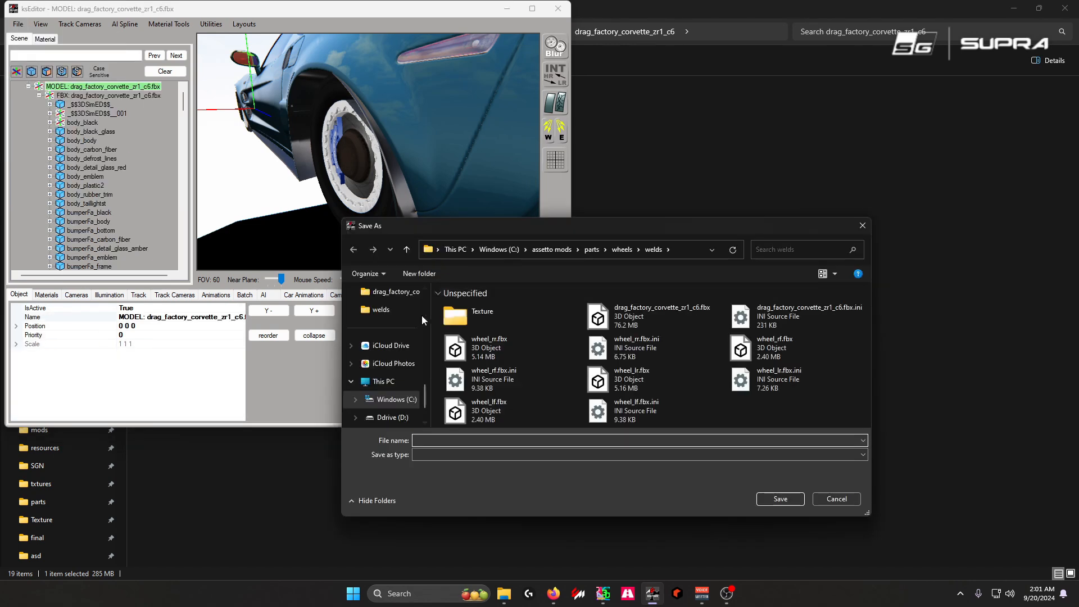
{"action": "left_click", "coordinate": [392, 301]}
{"action": "scroll", "coordinate": [472, 393], "scroll_direction": "down", "scroll_amount": 3}
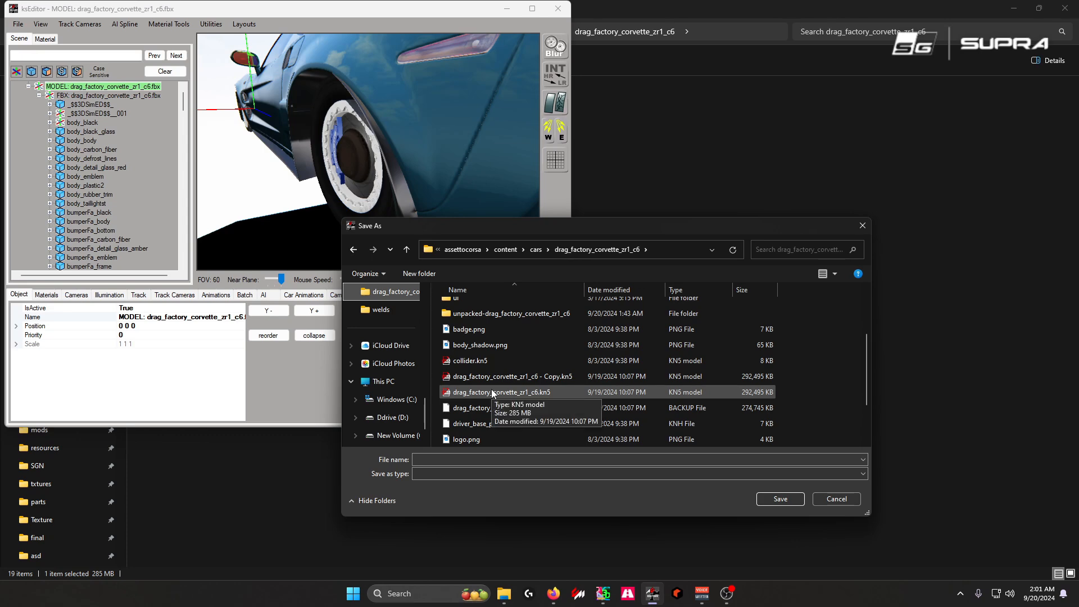
{"action": "double_click", "coordinate": [492, 393]}
{"action": "left_click", "coordinate": [565, 301]}
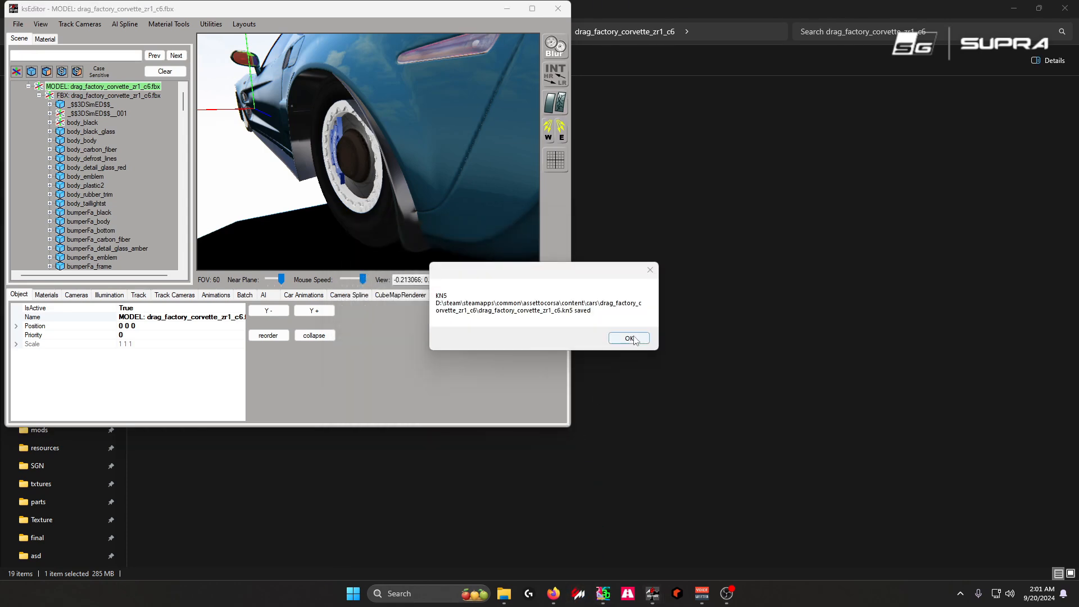
{"action": "left_click", "coordinate": [629, 338]}
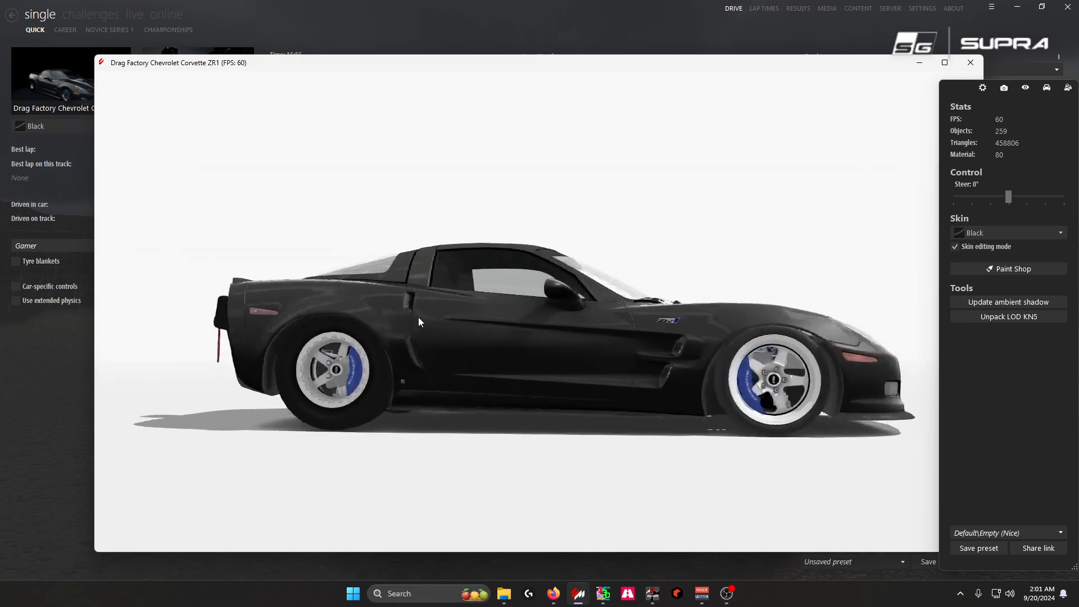
- Inspect the ZR1's wheels and brakes from the side and rear in the showroom preview, and return to the car's folder in File Explorer
{"action": "left_click_drag", "start_coordinate": [683, 374], "coordinate": [394, 394]}
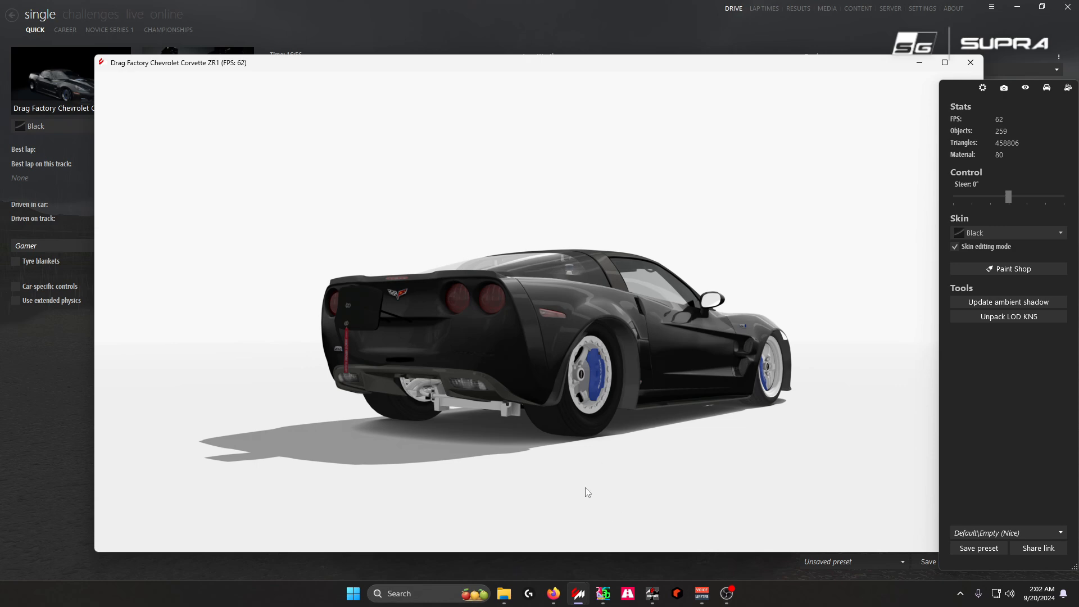
{"action": "left_click", "coordinate": [506, 601]}
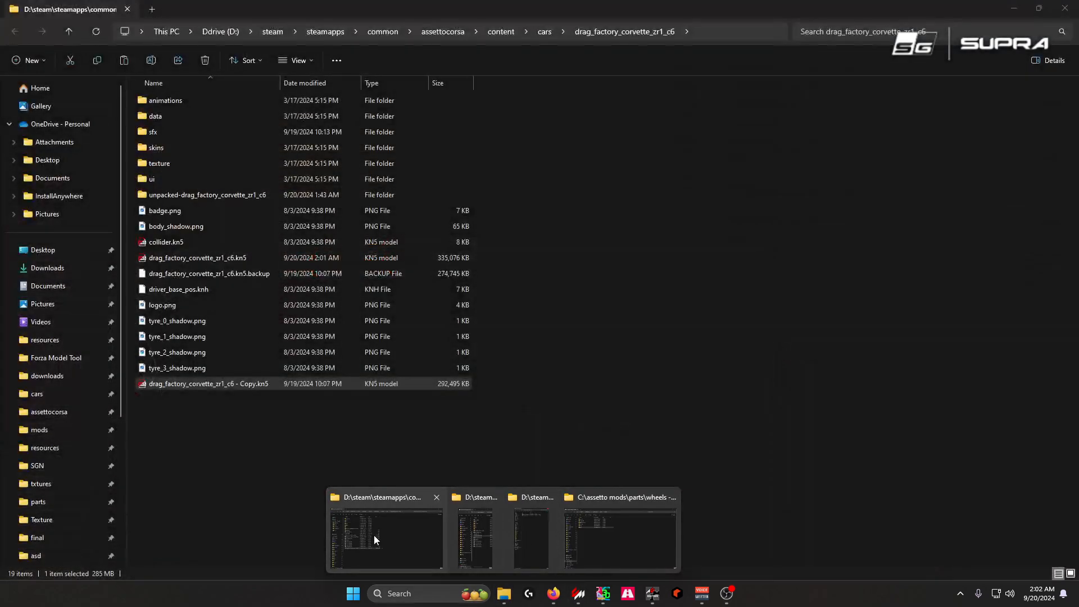
{"action": "left_click", "coordinate": [383, 528]}
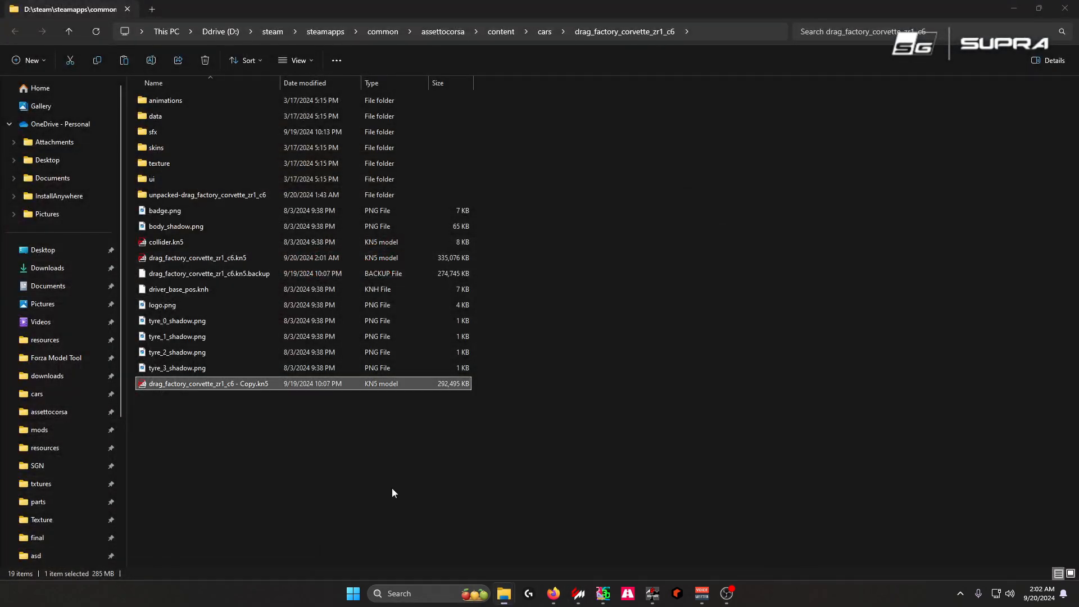
- Open suspensions.ini from the car's data folder and move its editor window off this screen
{"action": "double_click", "coordinate": [158, 117]}
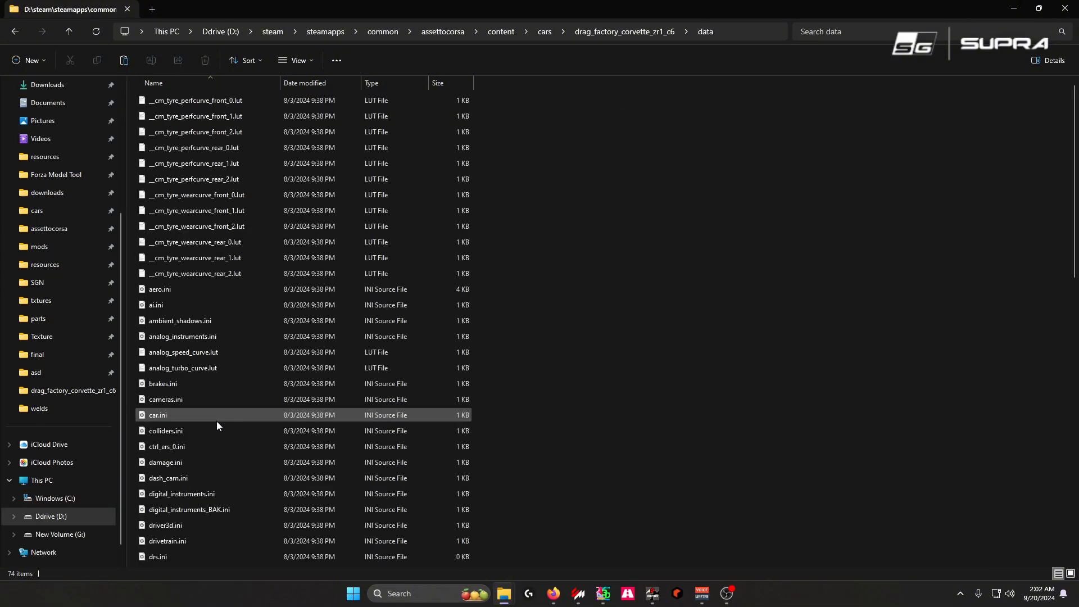
{"action": "scroll", "coordinate": [190, 489], "scroll_direction": "down", "scroll_amount": 10}
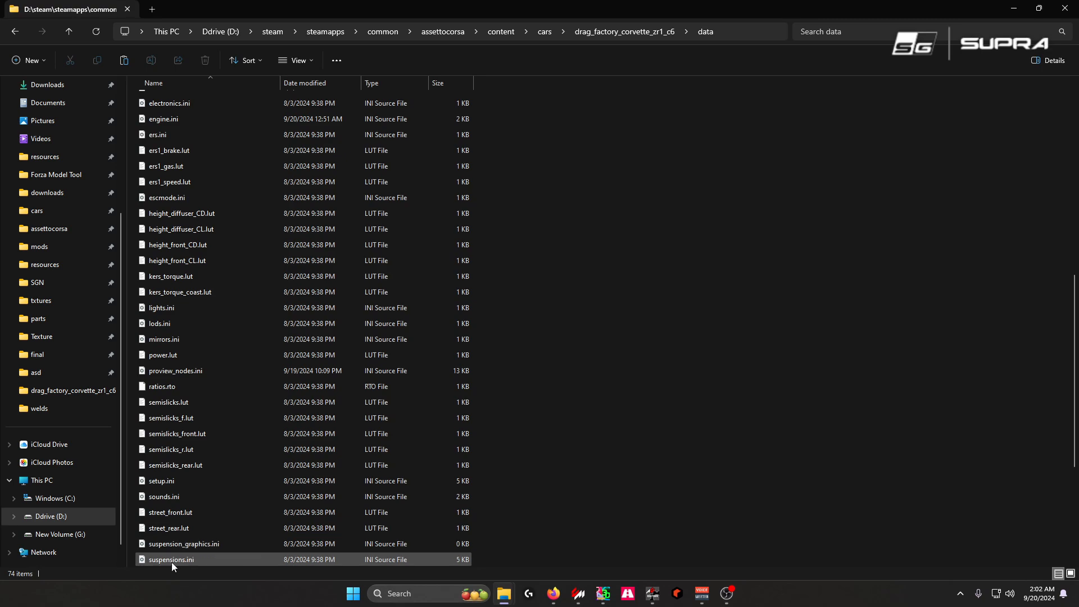
{"action": "double_click", "coordinate": [171, 561]}
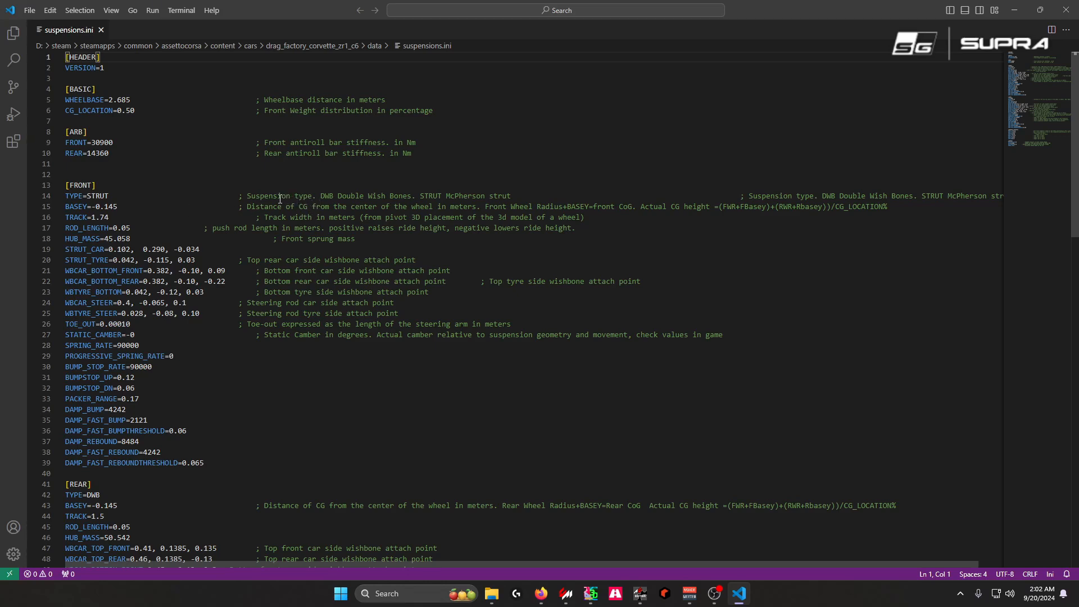
{"action": "left_click_drag", "start_coordinate": [251, 9], "coordinate": [0, 11]}
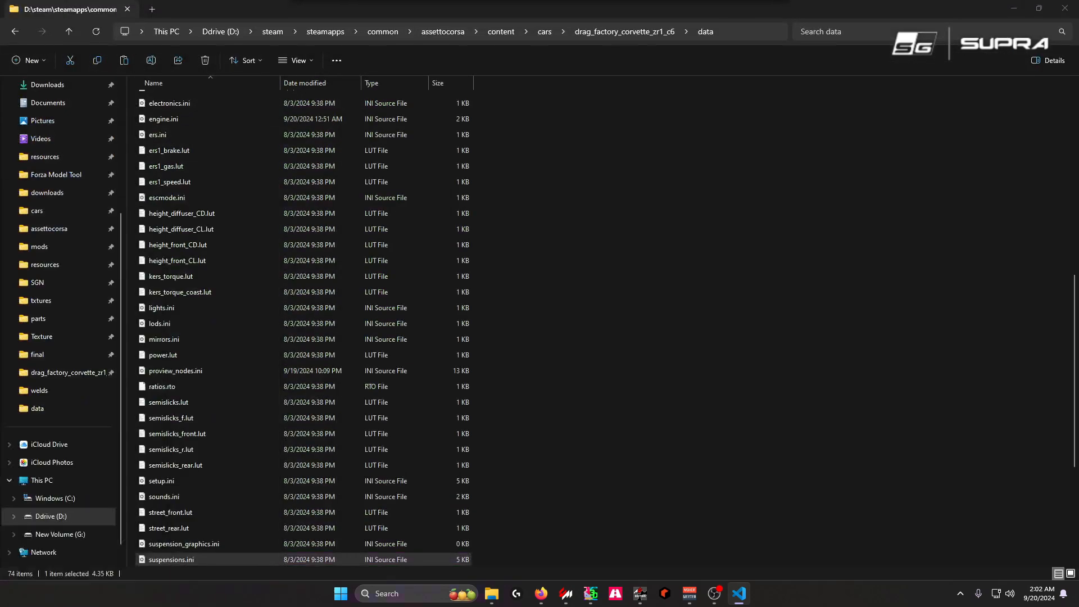
- Switch to the ZR1 showroom preview and turn on aligning the wheels using data
{"action": "mouse_move", "coordinate": [568, 596]}
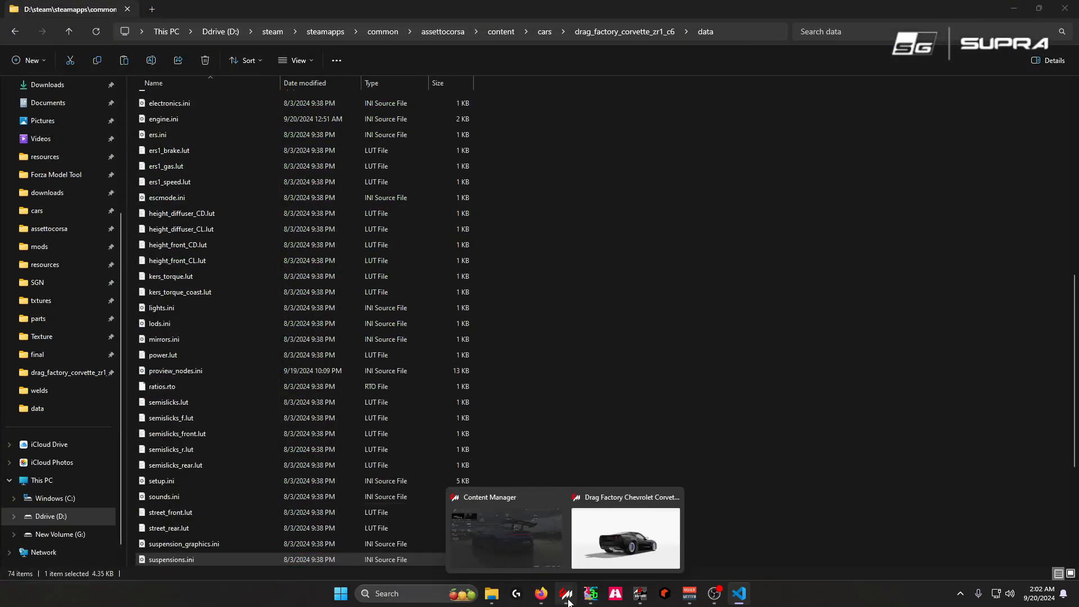
{"action": "left_click", "coordinate": [625, 538]}
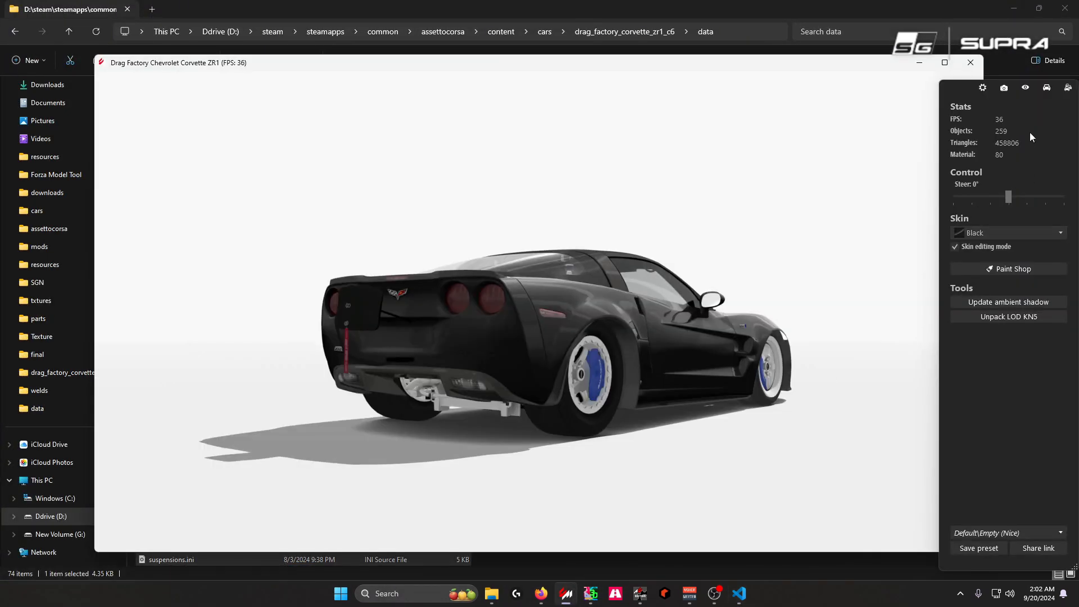
{"action": "left_click", "coordinate": [1047, 89]}
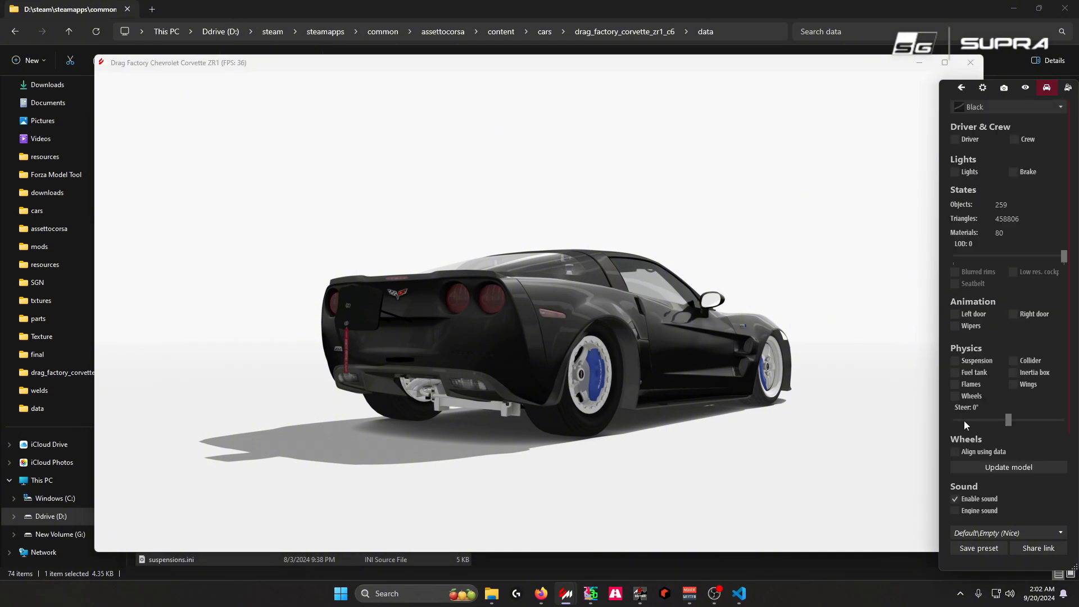
{"action": "left_click", "coordinate": [956, 454]}
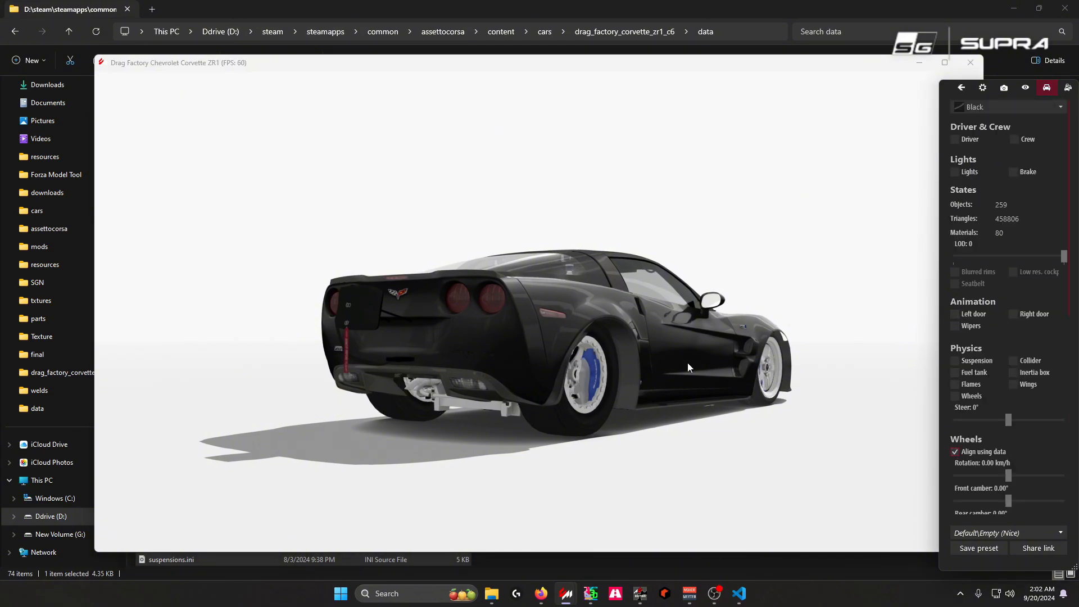
{"action": "scroll", "coordinate": [655, 398], "scroll_direction": "up", "scroll_amount": 5}
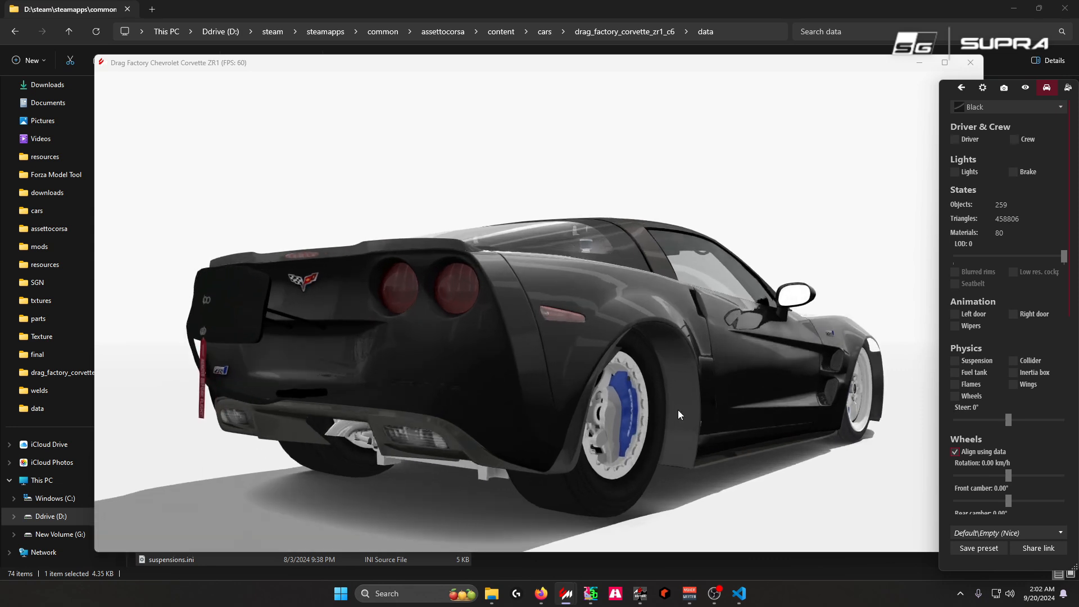
- Toggle wheel alignment using data off and on to compare the wheel positions, leaving it enabled
{"action": "left_click", "coordinate": [959, 456]}
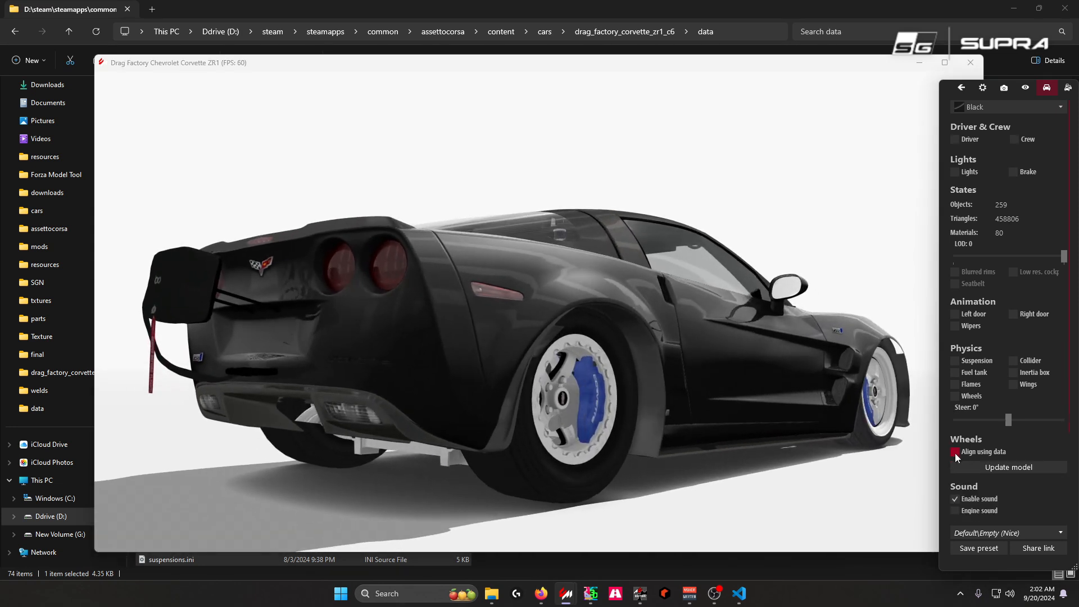
{"action": "left_click", "coordinate": [956, 453]}
{"action": "left_click", "coordinate": [955, 453]}
{"action": "left_click", "coordinate": [956, 453]}
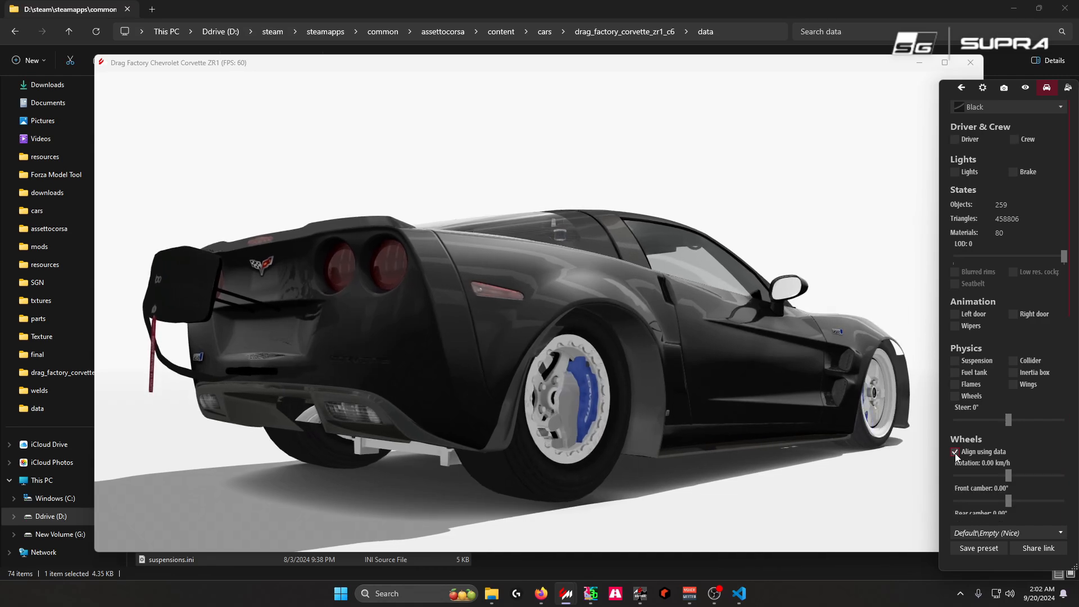
{"action": "left_click", "coordinate": [955, 453]}
{"action": "left_click", "coordinate": [955, 453]}
{"action": "left_click", "coordinate": [955, 453]}
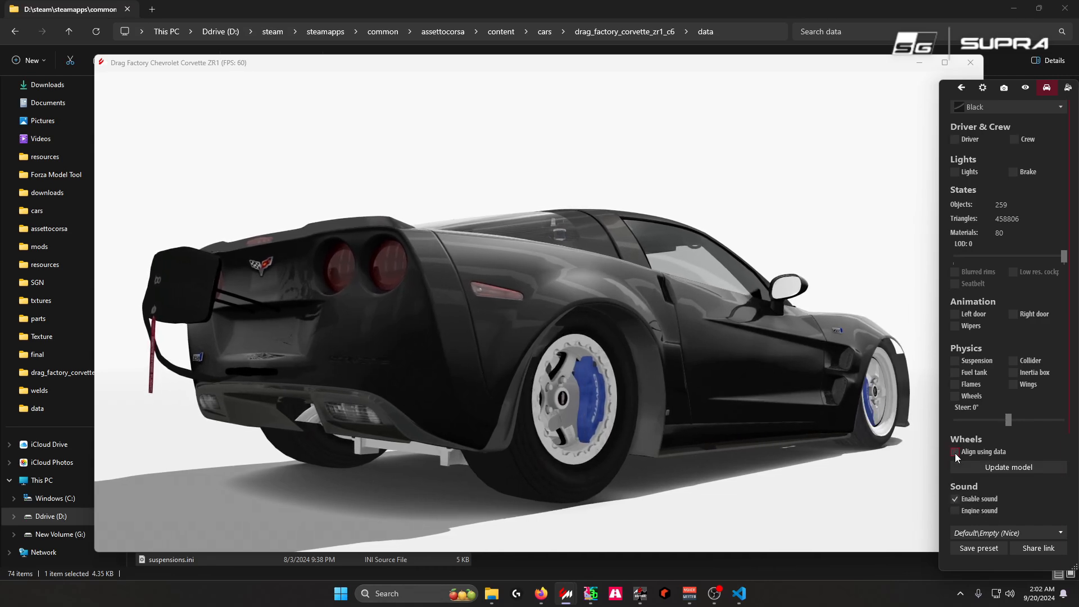
{"action": "left_click", "coordinate": [956, 453]}
- Adjust the rear track width in suspensions.ini and save it, with the ZR1 preview turned to its side
{"action": "left_click_drag", "start_coordinate": [923, 428], "coordinate": [820, 419]}
{"action": "left_click_drag", "start_coordinate": [380, 354], "coordinate": [425, 360]}
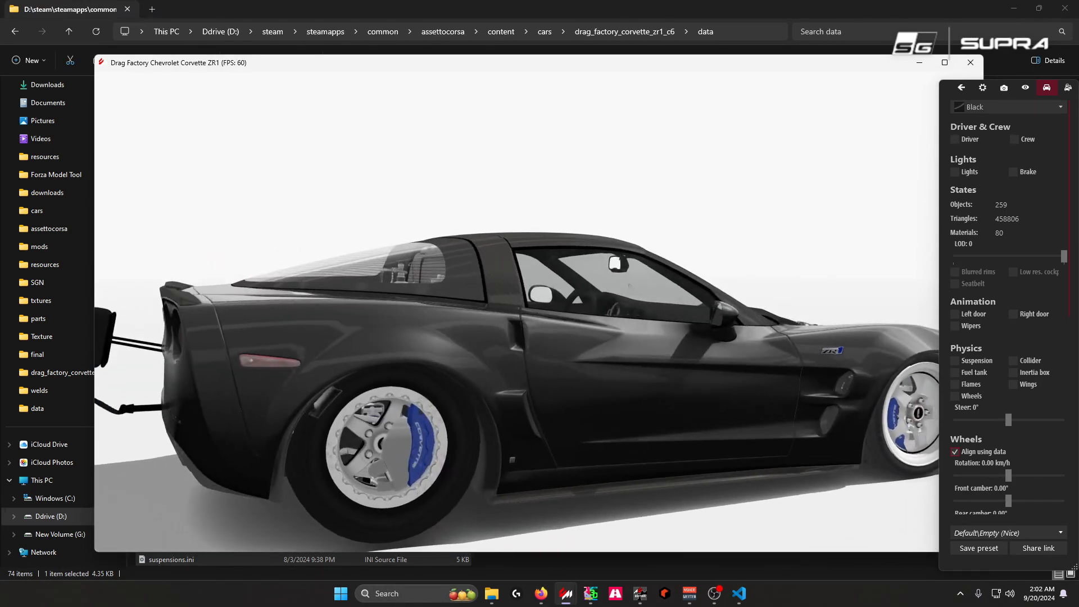
{"action": "key", "text": "alt+Tab"}
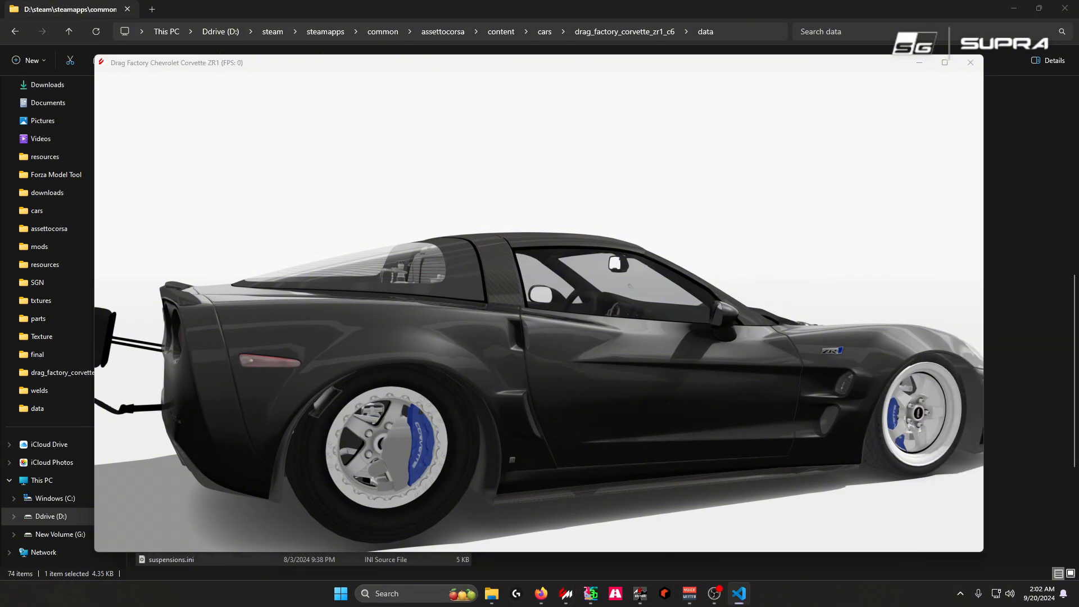
{"action": "key", "text": "ctrl+s"}
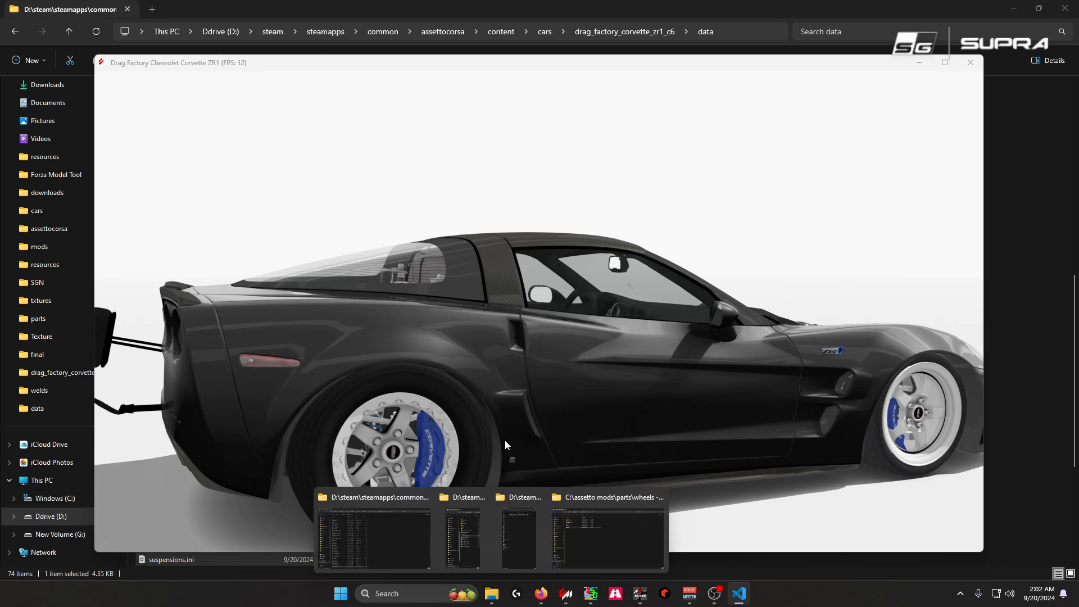
- Check the rear wheel offset from behind and refine the rear track width in suspensions.ini
{"action": "left_click_drag", "start_coordinate": [424, 448], "coordinate": [630, 416]}
{"action": "key", "text": "alt+Tab"}
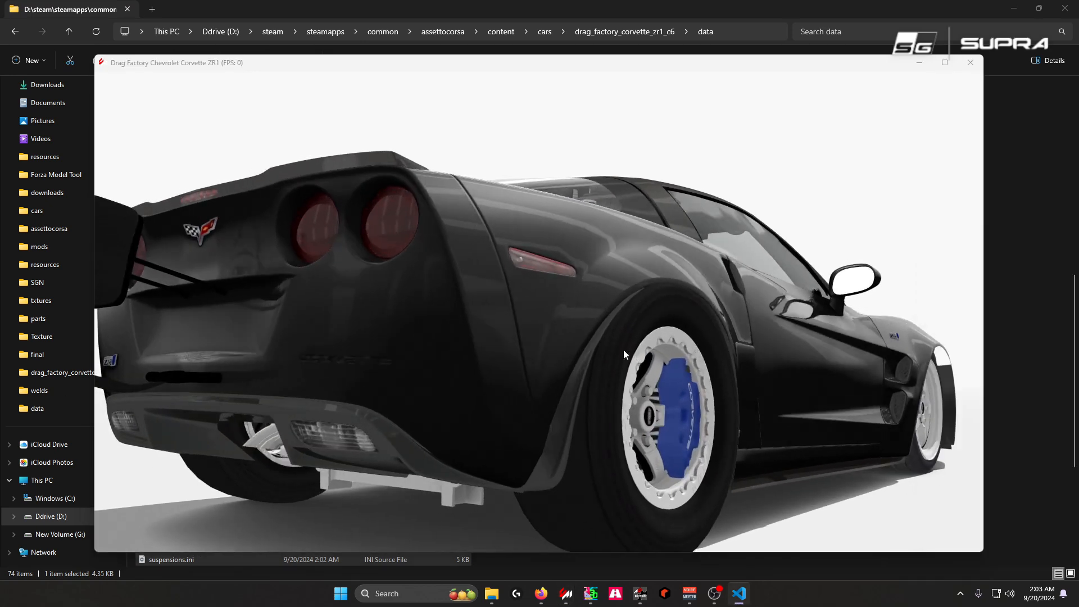
{"action": "mouse_move", "coordinate": [622, 350]}
{"action": "left_mouse_down"}
{"action": "mouse_move", "coordinate": [588, 346]}
{"action": "mouse_move", "coordinate": [602, 353]}
{"action": "left_mouse_up"}
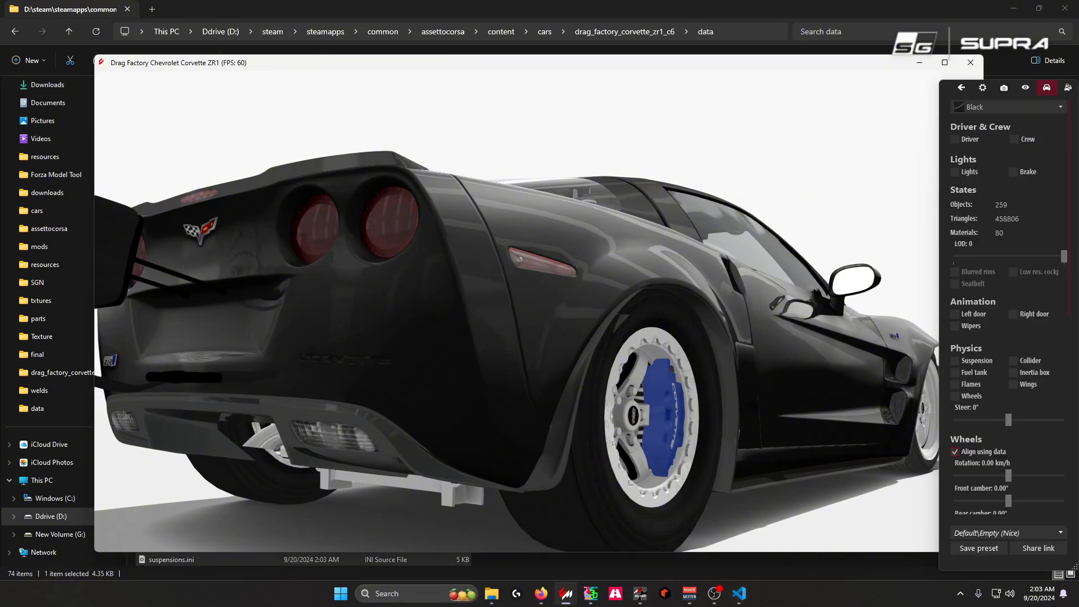
{"action": "key", "text": "alt+Tab"}
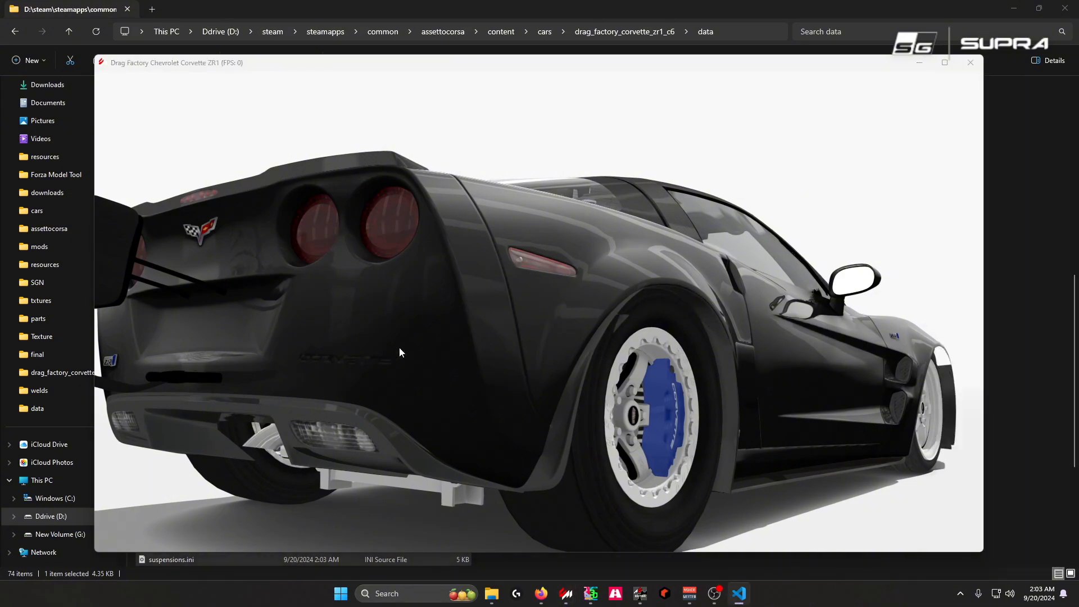
- Inspect the ZR1's rear and front wheel fitment around the car in the showroom preview
{"action": "left_click_drag", "start_coordinate": [533, 322], "coordinate": [579, 410]}
{"action": "scroll", "coordinate": [579, 409], "scroll_direction": "up", "scroll_amount": 3}
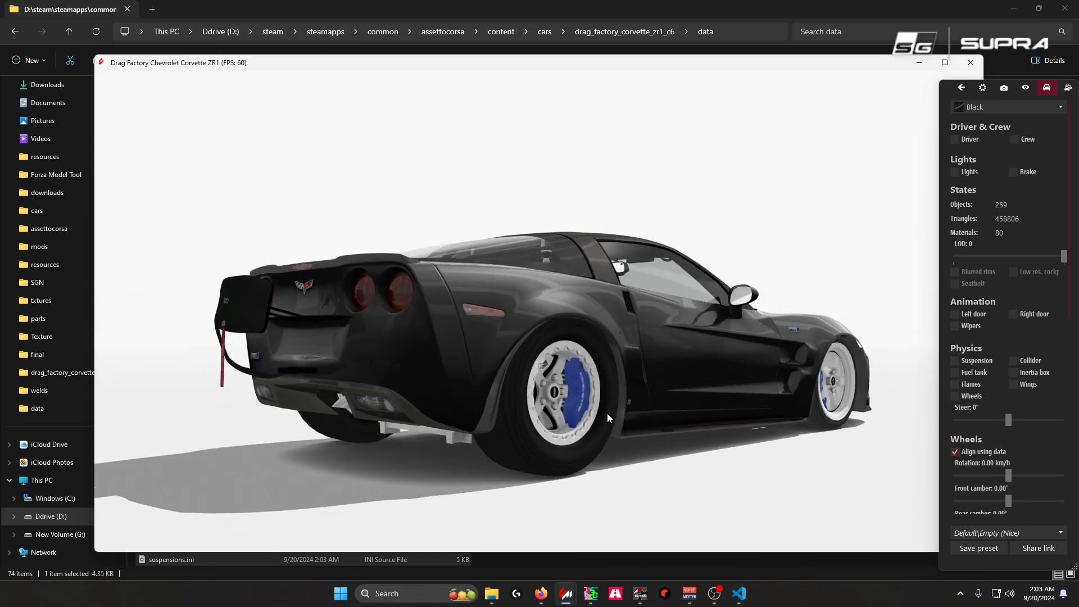
{"action": "left_click_drag", "start_coordinate": [617, 402], "coordinate": [386, 384]}
{"action": "scroll", "coordinate": [385, 385], "scroll_direction": "up", "scroll_amount": 3}
{"action": "left_click_drag", "start_coordinate": [462, 389], "coordinate": [481, 390]}
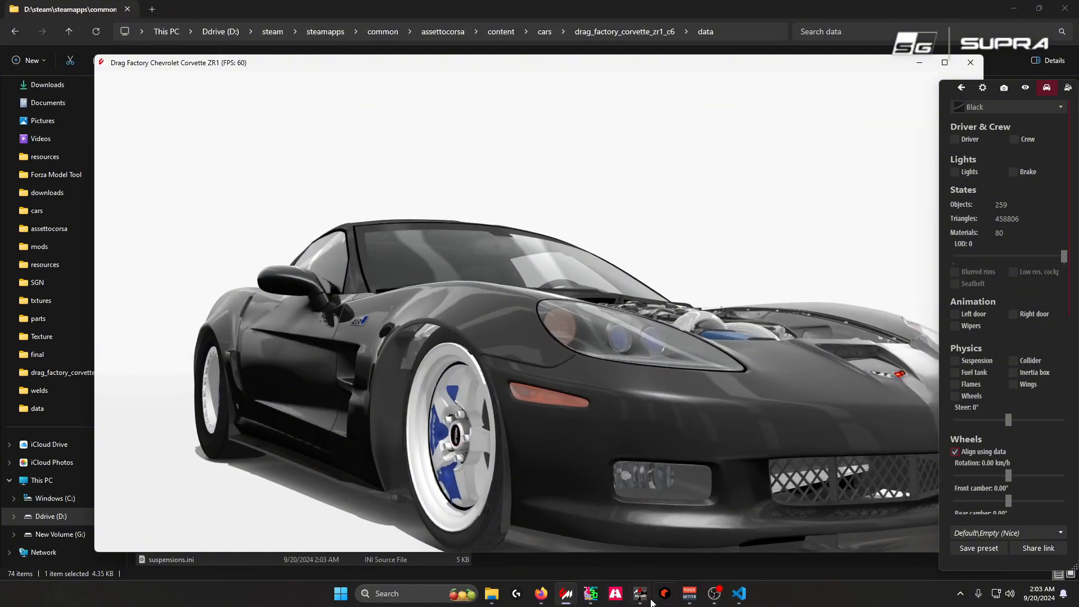
- In 3DSimED3, select the WHEEL_LR object and try X Coord values of 0.5 and 0.7, ending at 0.9
{"action": "left_click", "coordinate": [591, 595]}
{"action": "left_click_drag", "start_coordinate": [426, 356], "coordinate": [592, 422]}
{"action": "scroll", "coordinate": [595, 380], "scroll_direction": "down", "scroll_amount": 2}
{"action": "right_click", "coordinate": [598, 424]}
{"action": "left_click", "coordinate": [639, 486]}
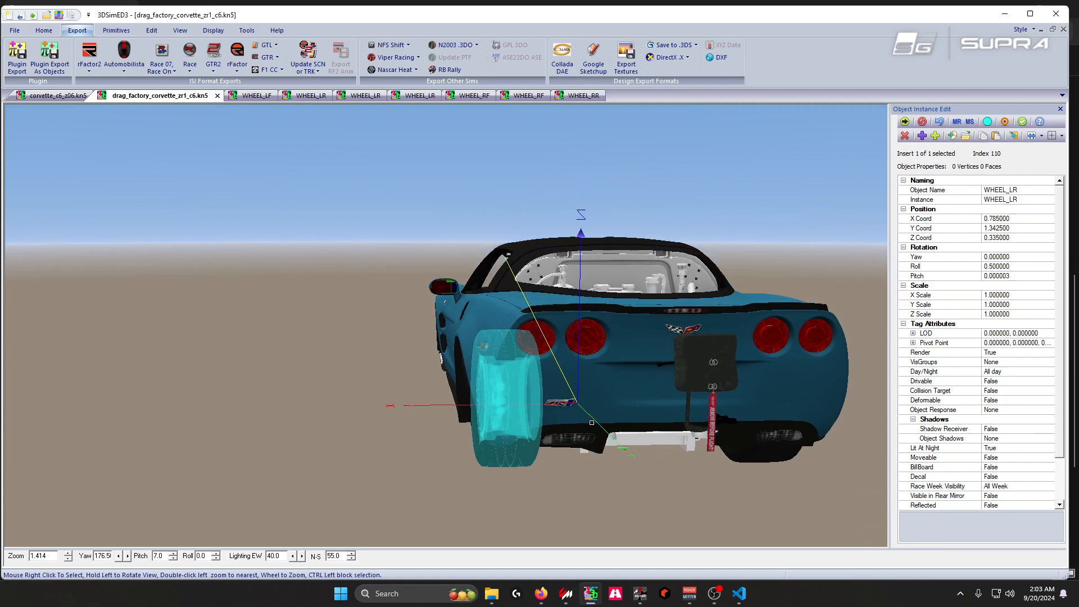
{"action": "left_click", "coordinate": [996, 220]}
{"action": "type", "text": ".5"}
{"action": "key", "text": "Return"}
{"action": "type", "text": ".7"}
{"action": "key", "text": "Return"}
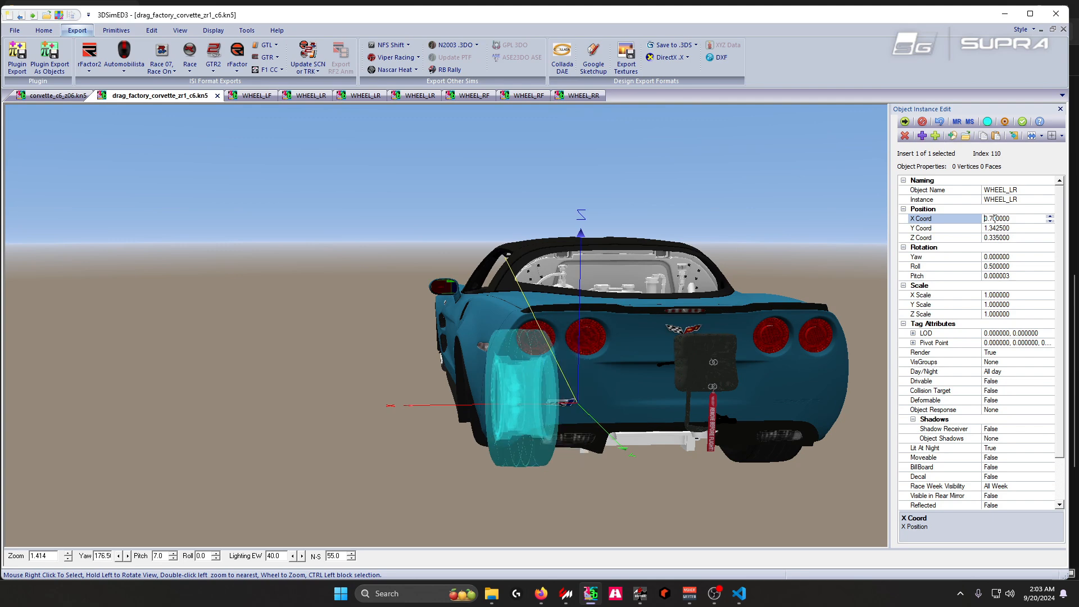
{"action": "type", "text": ".9"}
{"action": "key", "text": "Return"}
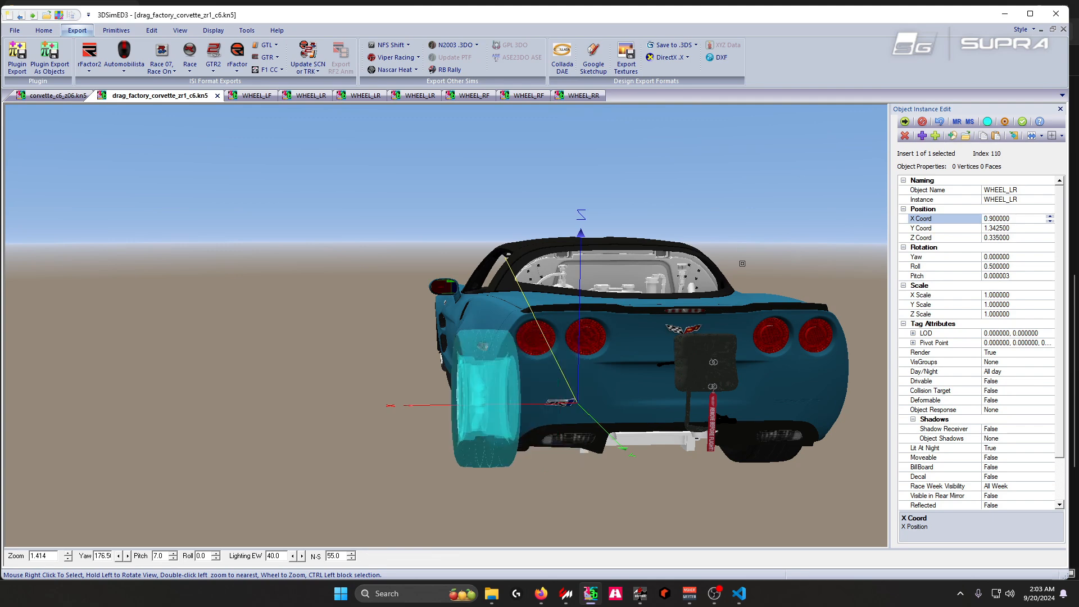
- Examine the repositioned WHEEL_LR up close and from the side of the car
{"action": "left_click_drag", "start_coordinate": [742, 263], "coordinate": [690, 286]}
{"action": "scroll", "coordinate": [689, 287], "scroll_direction": "up", "scroll_amount": 2}
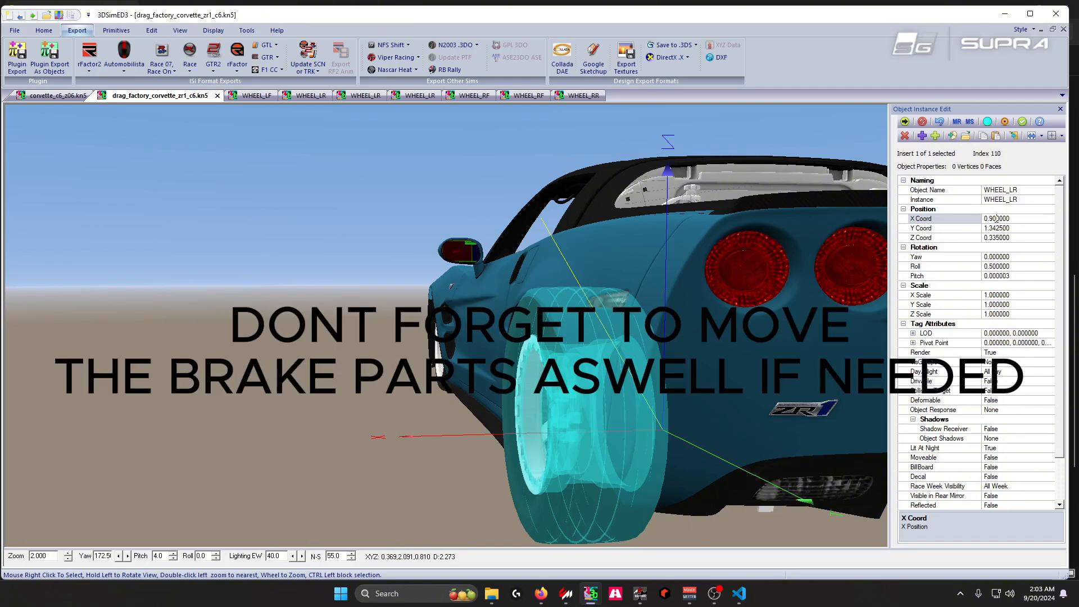
{"action": "scroll", "coordinate": [597, 295], "scroll_direction": "down", "scroll_amount": 2}
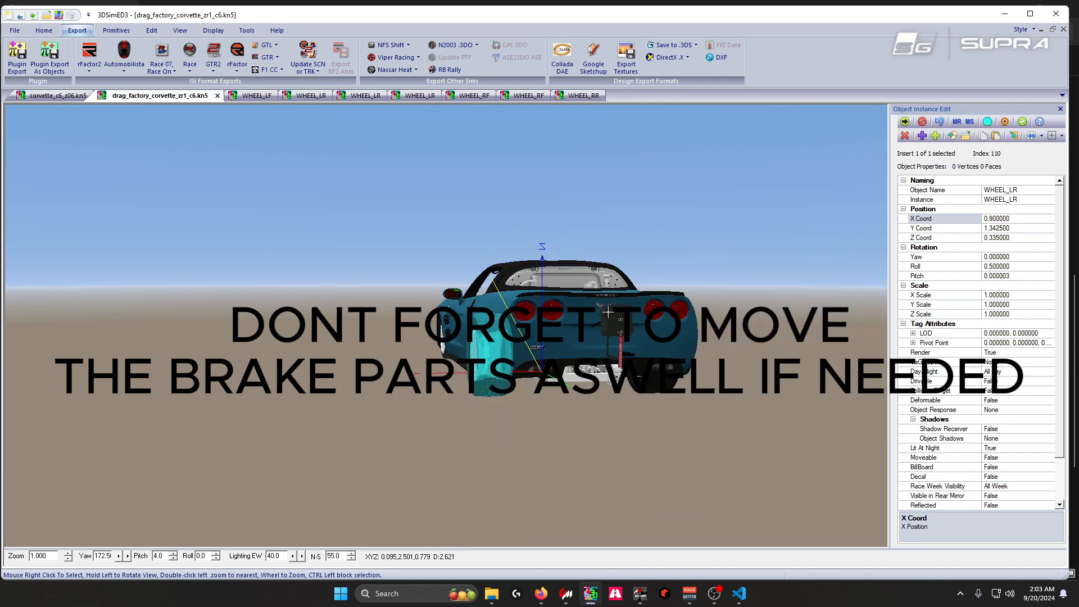
{"action": "left_click_drag", "start_coordinate": [611, 310], "coordinate": [628, 308]}
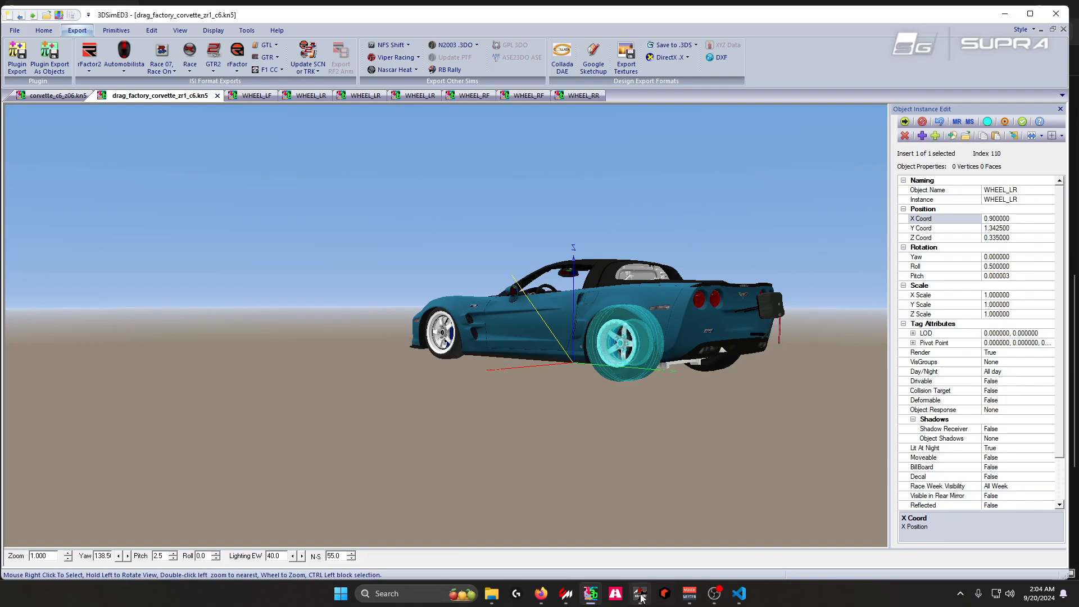
- Switch back to the ZR1 showroom preview and examine the wheels from the side and rear
{"action": "mouse_move", "coordinate": [642, 597]}
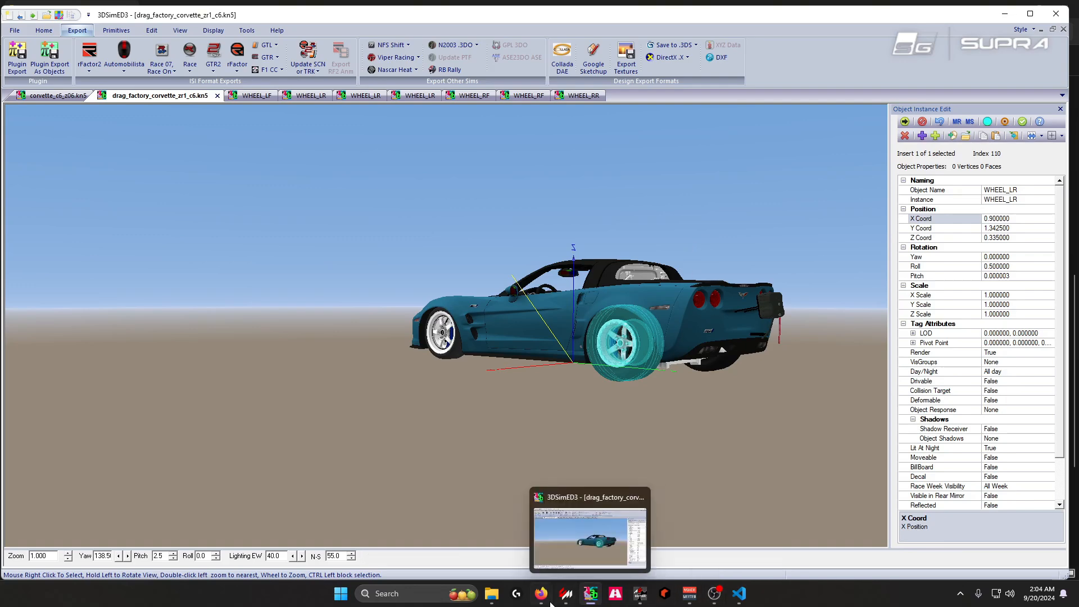
{"action": "mouse_move", "coordinate": [574, 592]}
{"action": "left_click", "coordinate": [618, 541]}
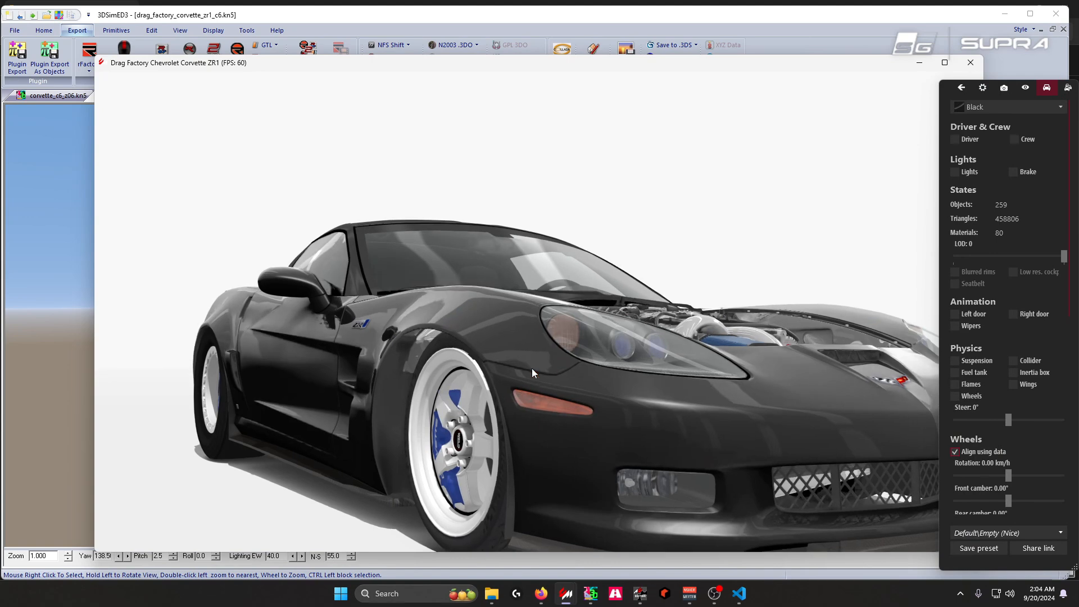
{"action": "left_click_drag", "start_coordinate": [524, 373], "coordinate": [484, 400]}
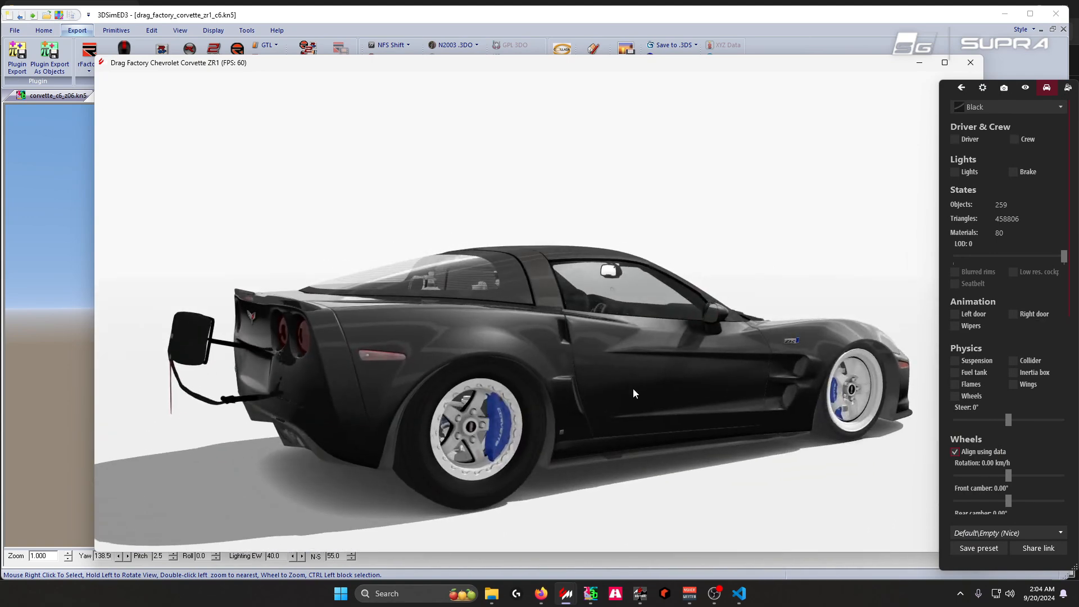
- Switch to ksEditor and select the undercarriage mesh undercarriagea_undercarriage01 beneath the car to check its CastShadow property
{"action": "mouse_move", "coordinate": [642, 599]}
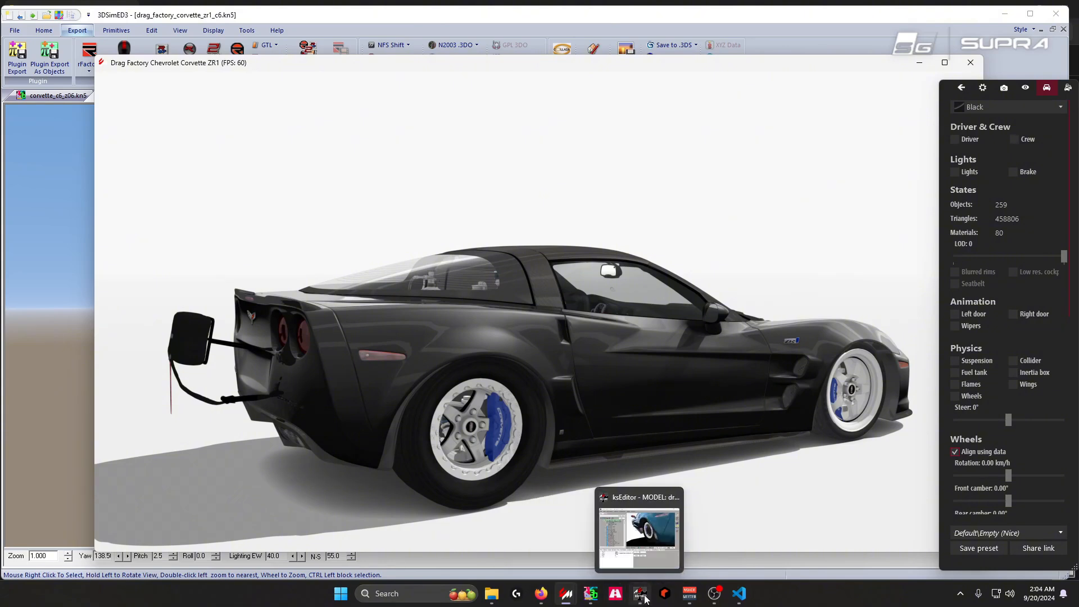
{"action": "left_click", "coordinate": [640, 594]}
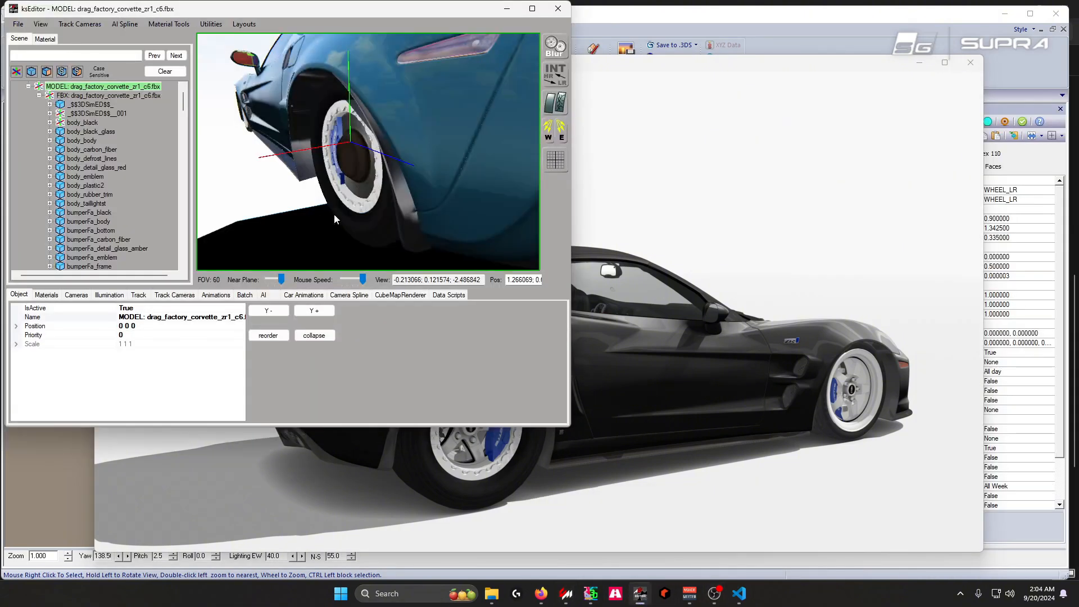
{"action": "left_click_drag", "start_coordinate": [380, 214], "coordinate": [322, 170]}
{"action": "left_click", "coordinate": [367, 187]}
{"action": "scroll", "coordinate": [96, 321], "scroll_direction": "up", "scroll_amount": 1}
{"action": "right_click", "coordinate": [322, 169]}
{"action": "scroll", "coordinate": [138, 360], "scroll_direction": "up", "scroll_amount": 1}
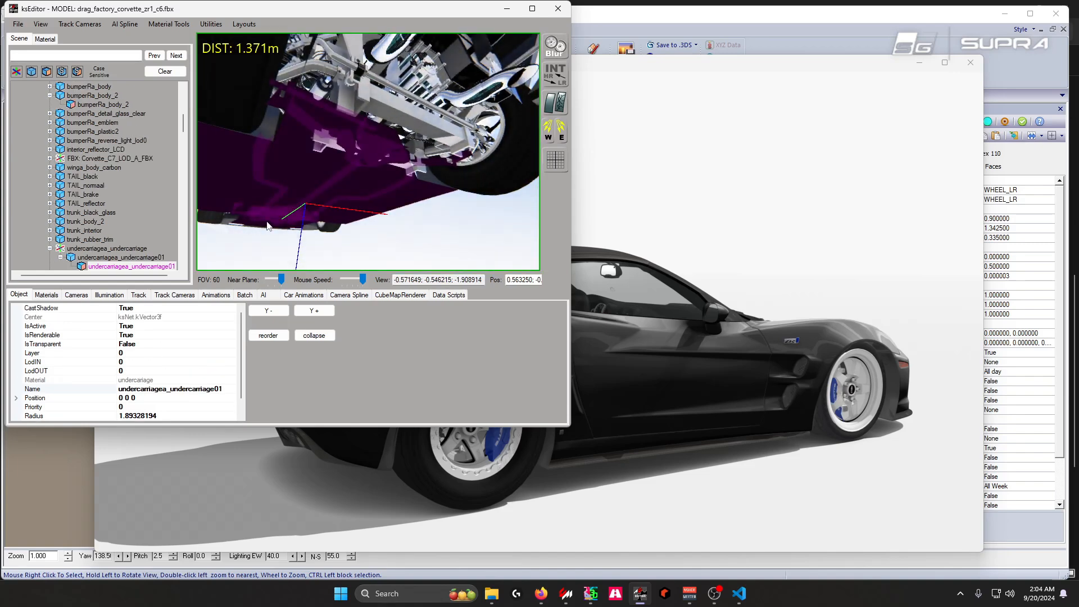
- Select the bumperFa_bottom and body_black02 meshes under the front end, and check their shadow-casting properties
{"action": "left_click_drag", "start_coordinate": [288, 212], "coordinate": [352, 147]}
{"action": "right_click", "coordinate": [352, 147]}
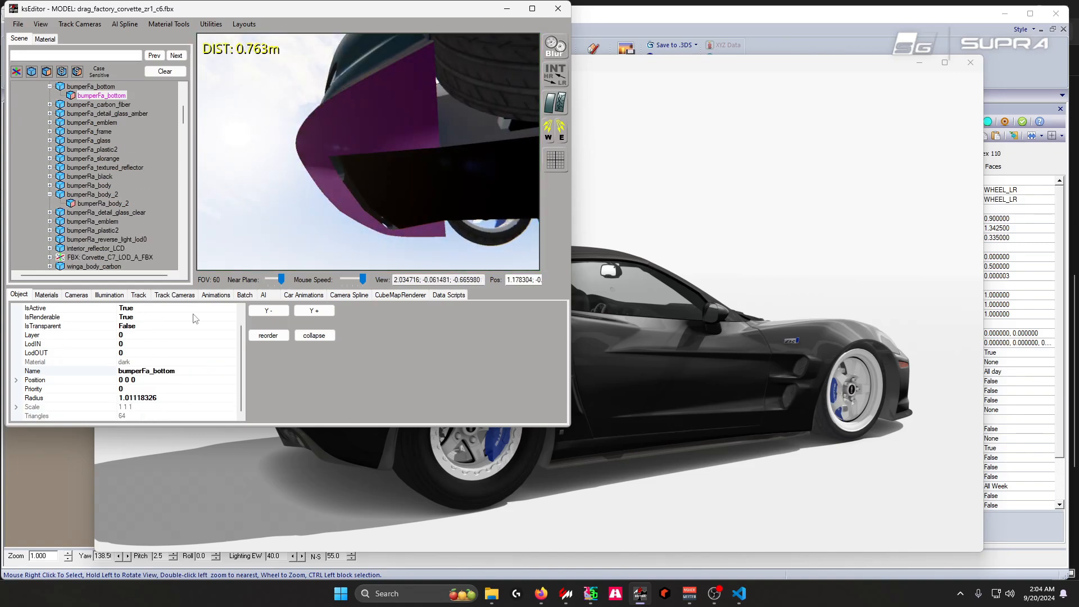
{"action": "right_click", "coordinate": [360, 187]}
{"action": "right_click", "coordinate": [474, 113]}
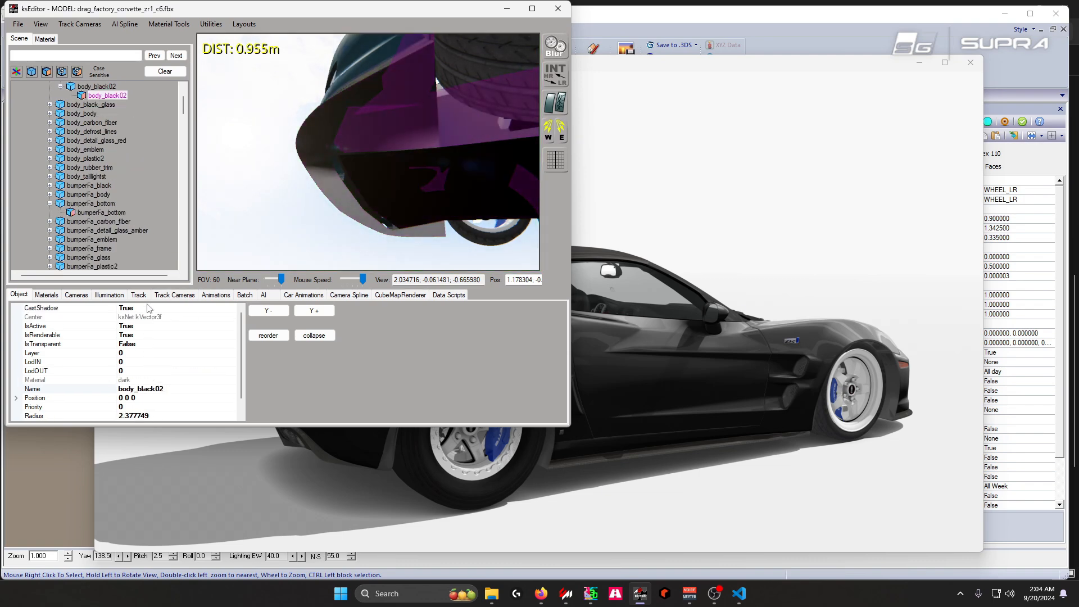
{"action": "left_click_drag", "start_coordinate": [474, 112], "coordinate": [439, 205]}
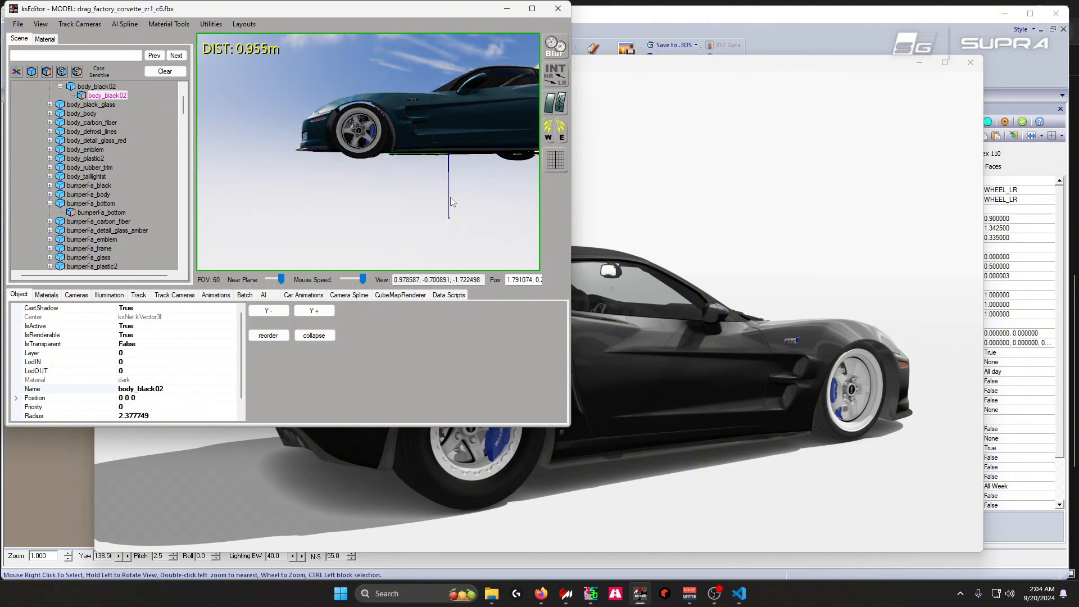